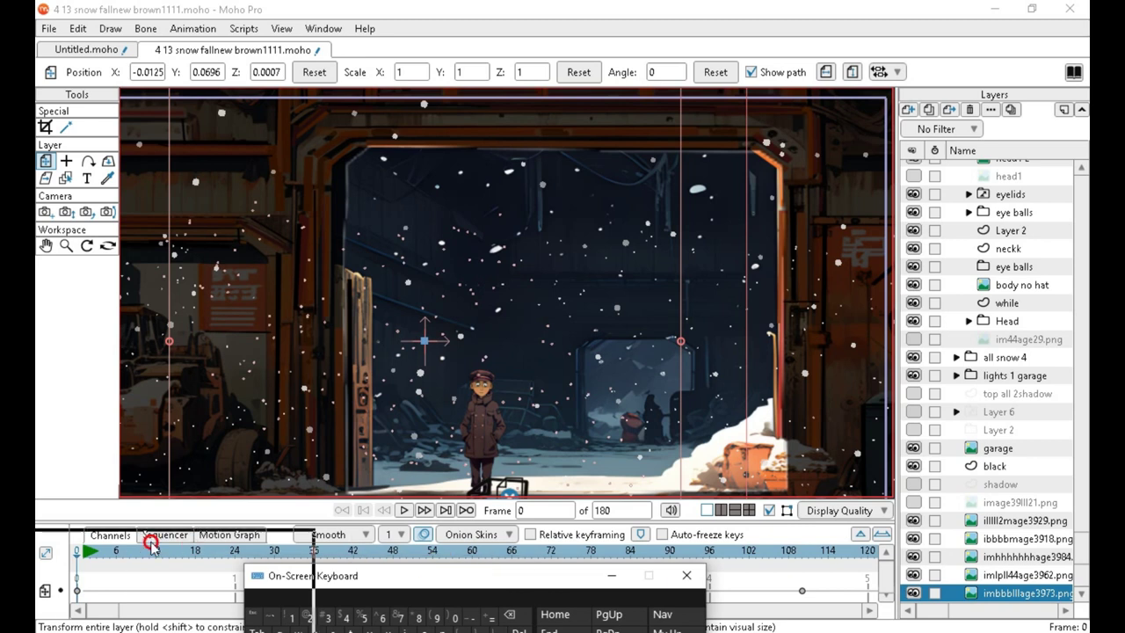
# Move the on-screen keyboard clear of the timeline and play the snow scene's animation.
pyautogui.moveTo(624, 580); pyautogui.dragTo(29, 459)
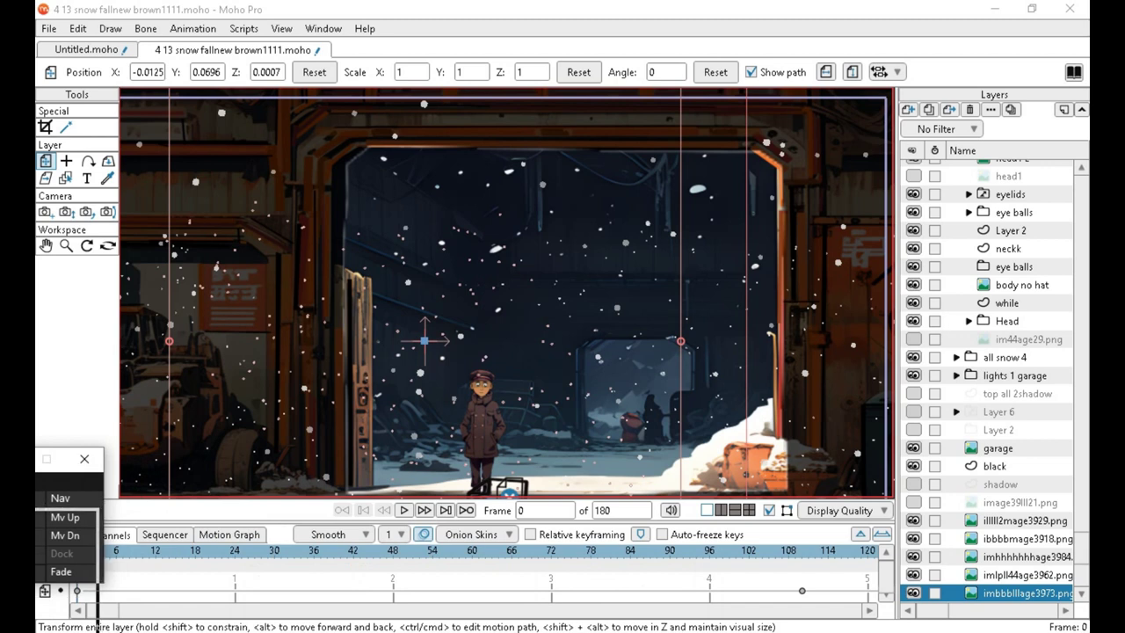
pyautogui.moveTo(53, 459); pyautogui.dragTo(53, 513)
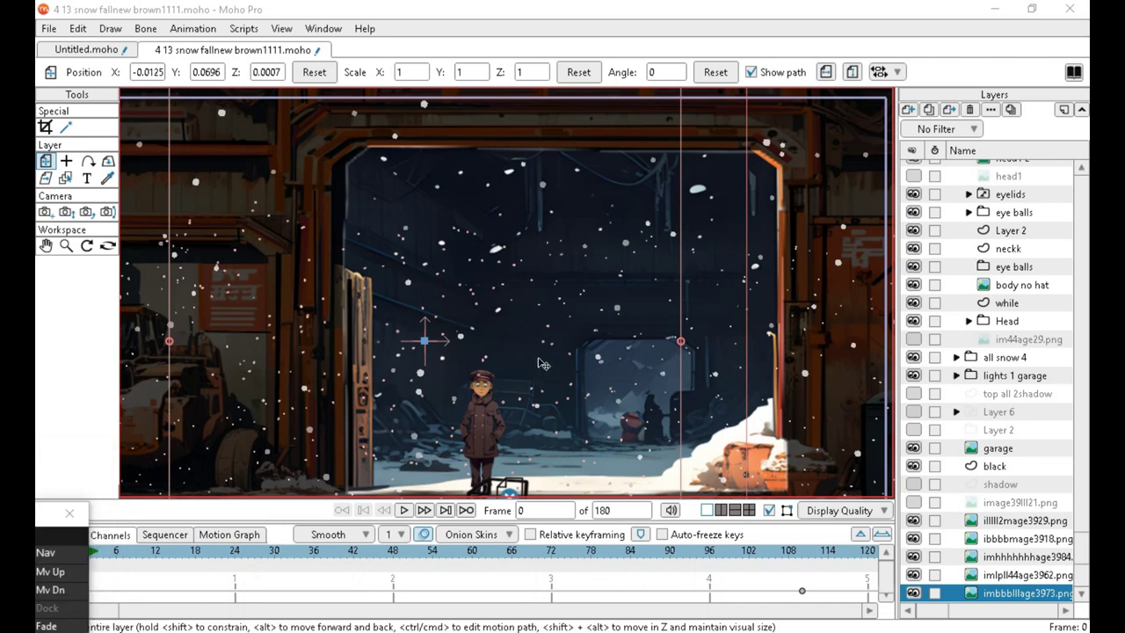
pyautogui.click(404, 509)
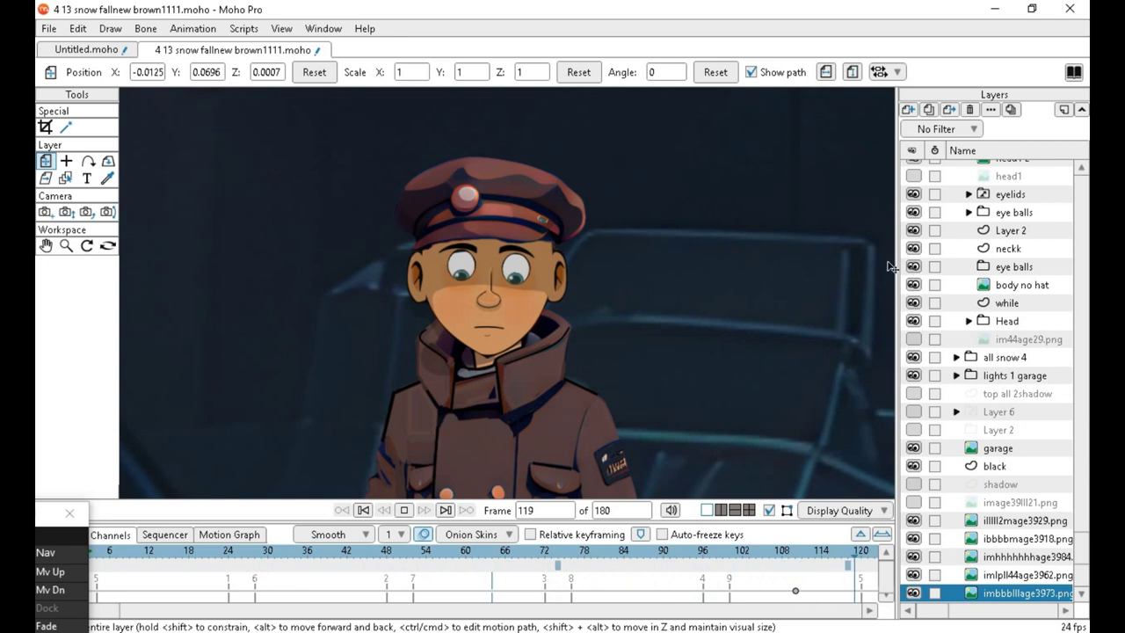
# Toggle the lower eye balls group off and on, and expand the Head group to review the character's layers.
pyautogui.click(914, 267)
pyautogui.click(914, 267)
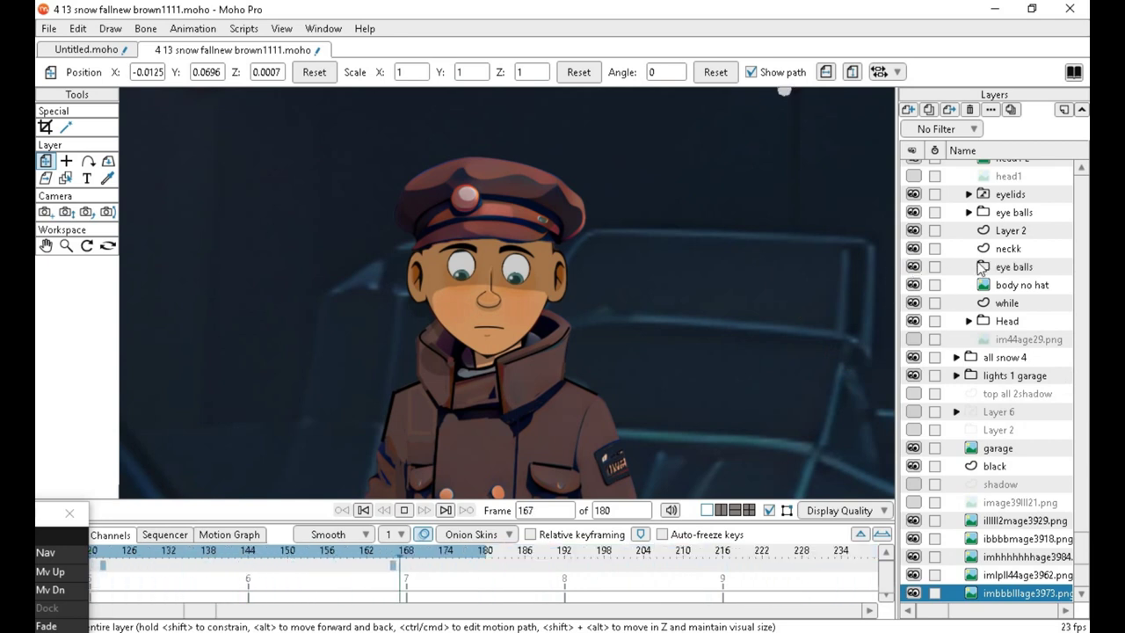
pyautogui.click(968, 321)
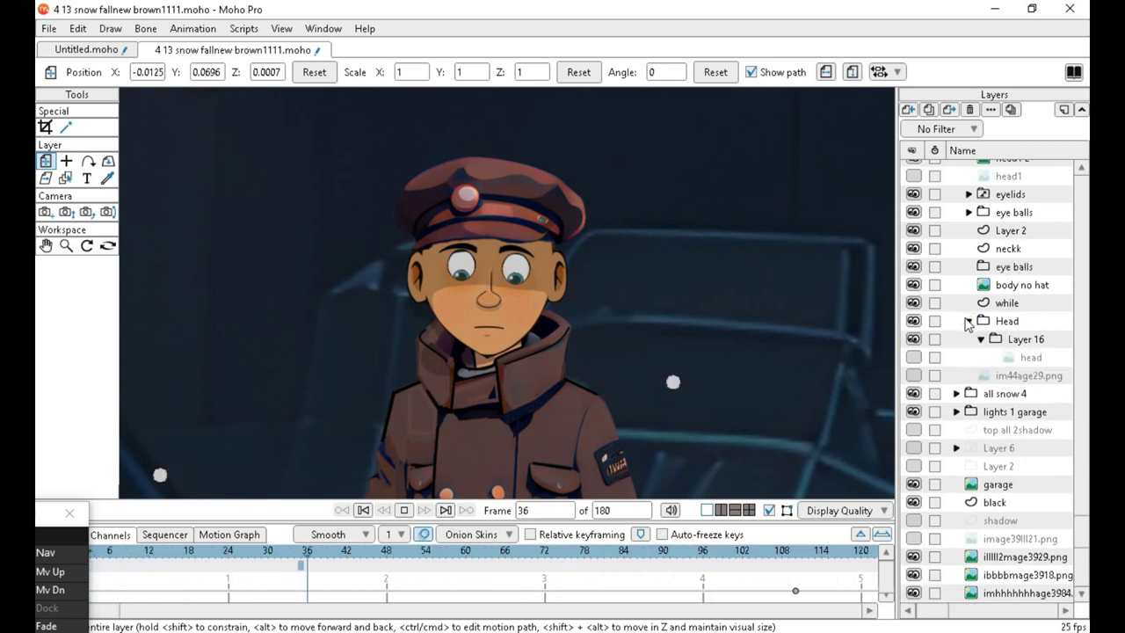
pyautogui.scroll(-1, 978, 442)
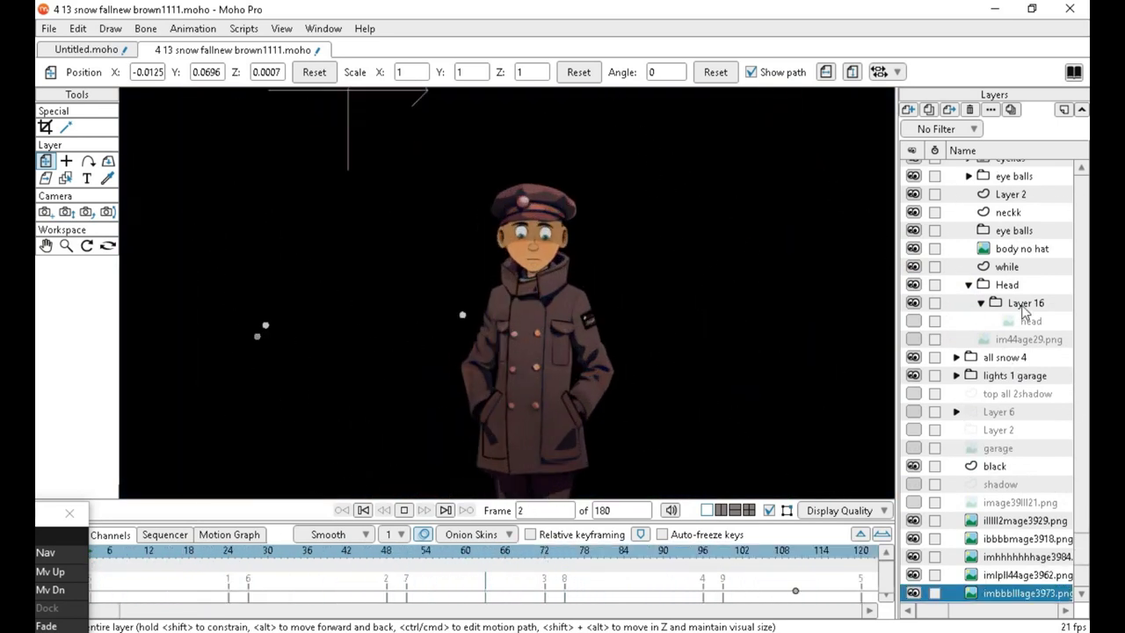
pyautogui.moveTo(1086, 551); pyautogui.dragTo(1075, 352)
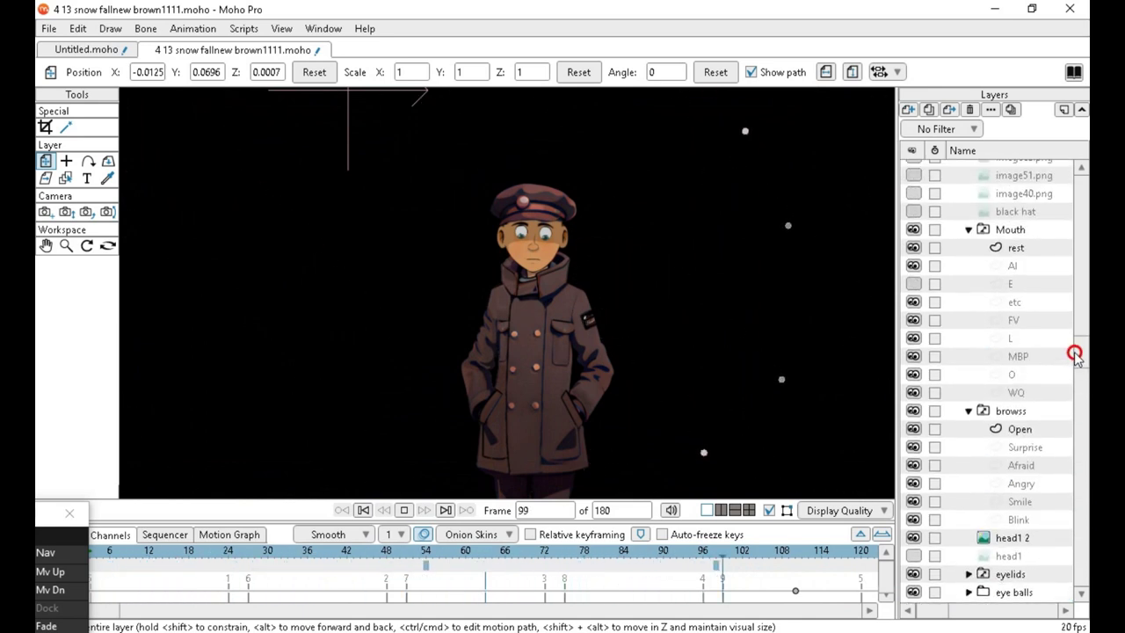
pyautogui.moveTo(1074, 352); pyautogui.dragTo(1067, 524)
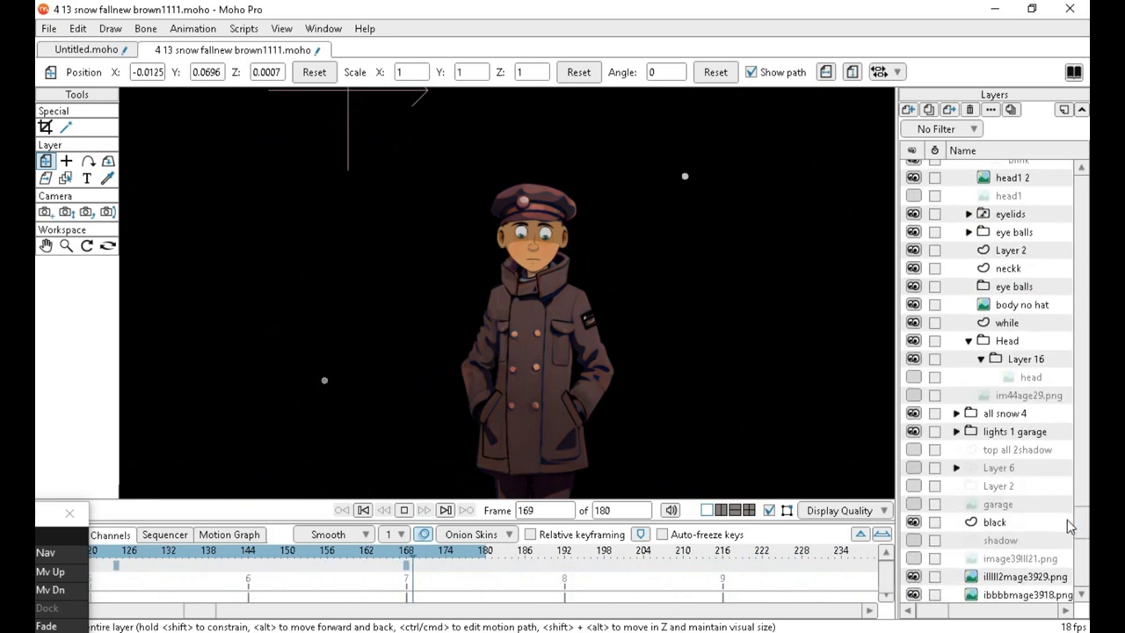
# Expand the character's eyelids group and select its closed eyelid layer.
pyautogui.click(968, 214)
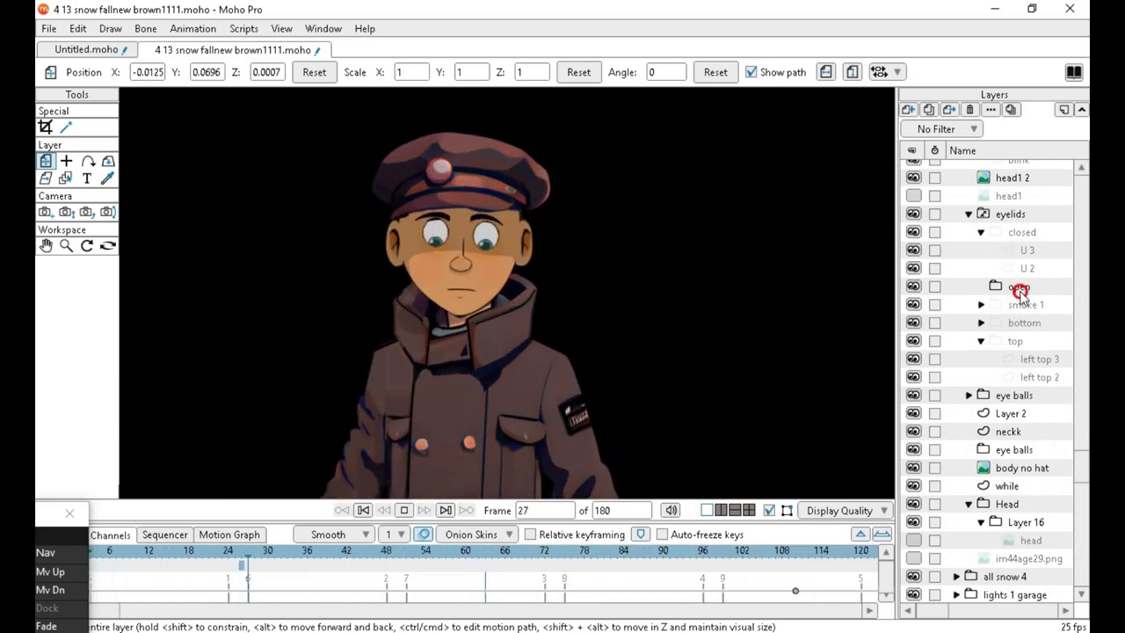
pyautogui.click(1048, 232)
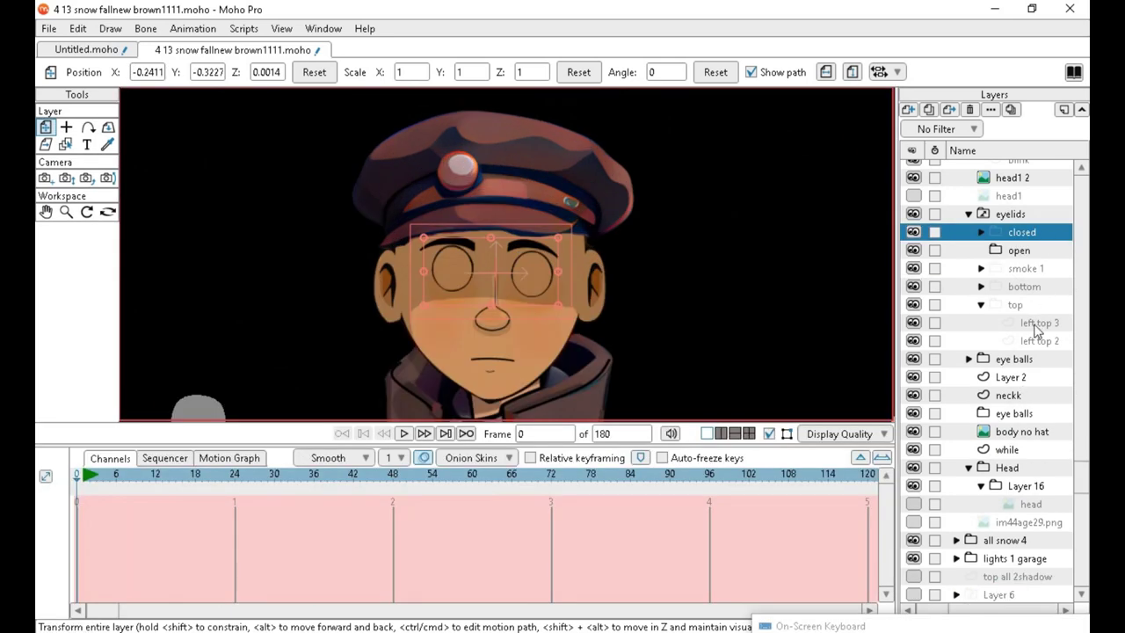
pyautogui.moveTo(1087, 482); pyautogui.dragTo(1080, 343)
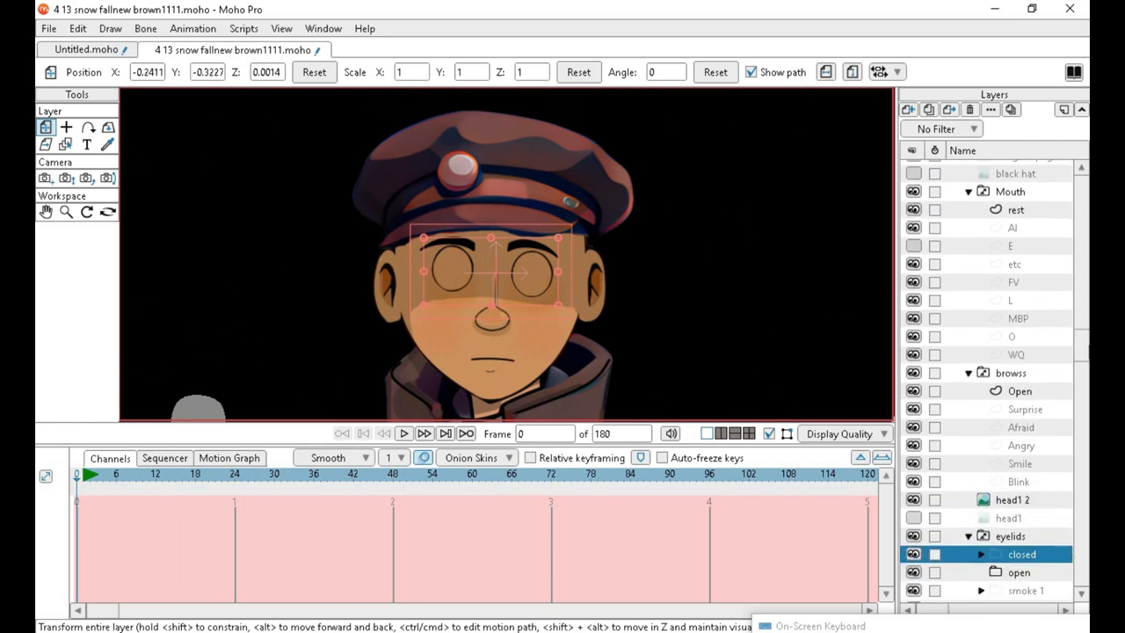
# Collapse the Mouth group and toggle the Open eyebrow and head1 2 layers off and on to check each one.
pyautogui.click(969, 191)
pyautogui.click(914, 228)
pyautogui.click(914, 229)
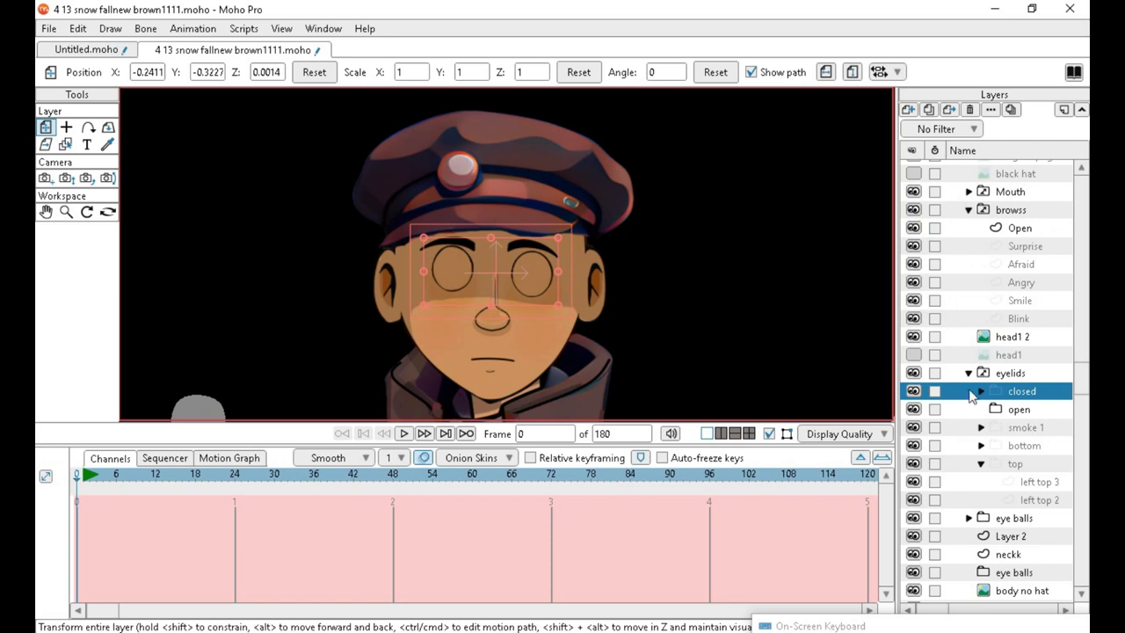
pyautogui.click(913, 338)
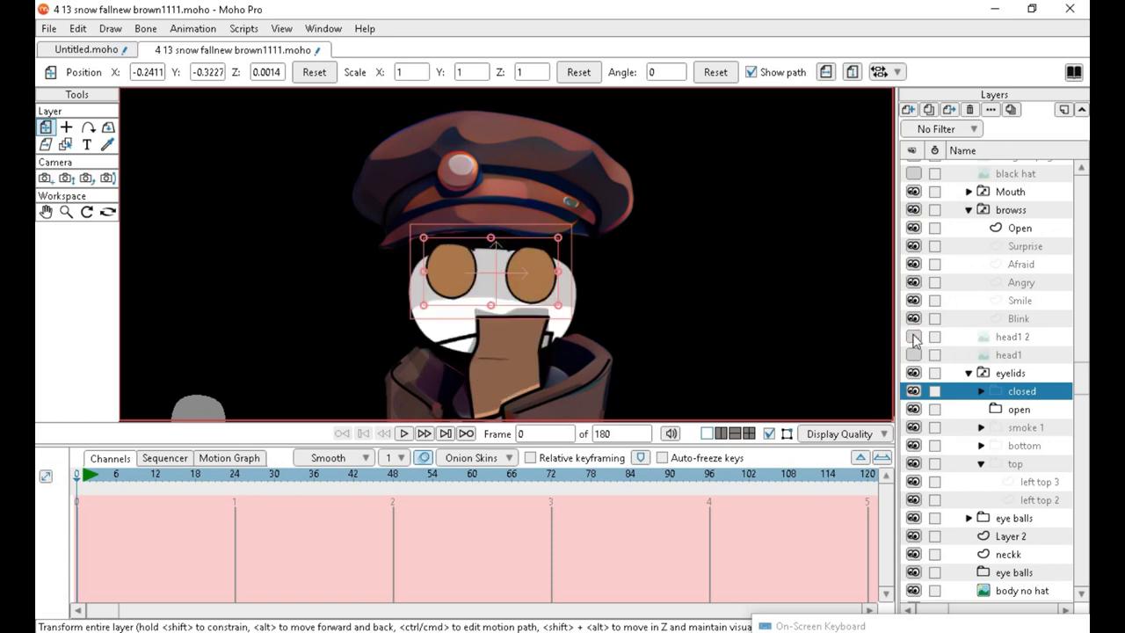
pyautogui.click(913, 338)
pyautogui.click(913, 338)
pyautogui.click(913, 338)
# Inspect the character up close, select the hat 3 layer, and examine the hat within the garage scene.
pyautogui.scroll(5, 523, 296)
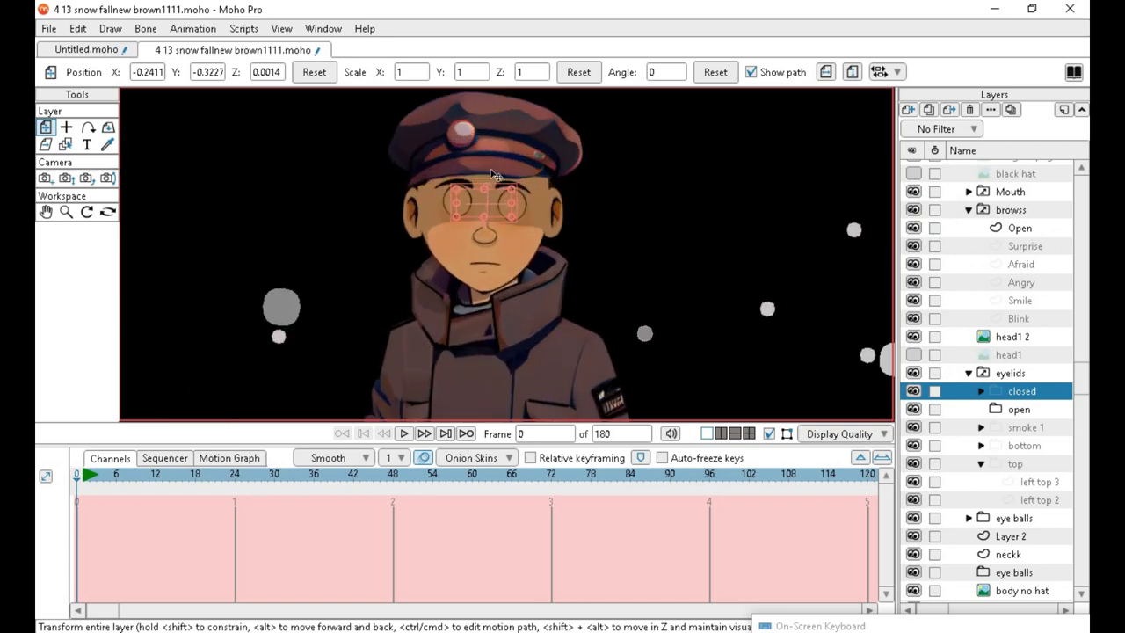
pyautogui.scroll(-5, 509, 314)
pyautogui.scroll(3, 457, 220)
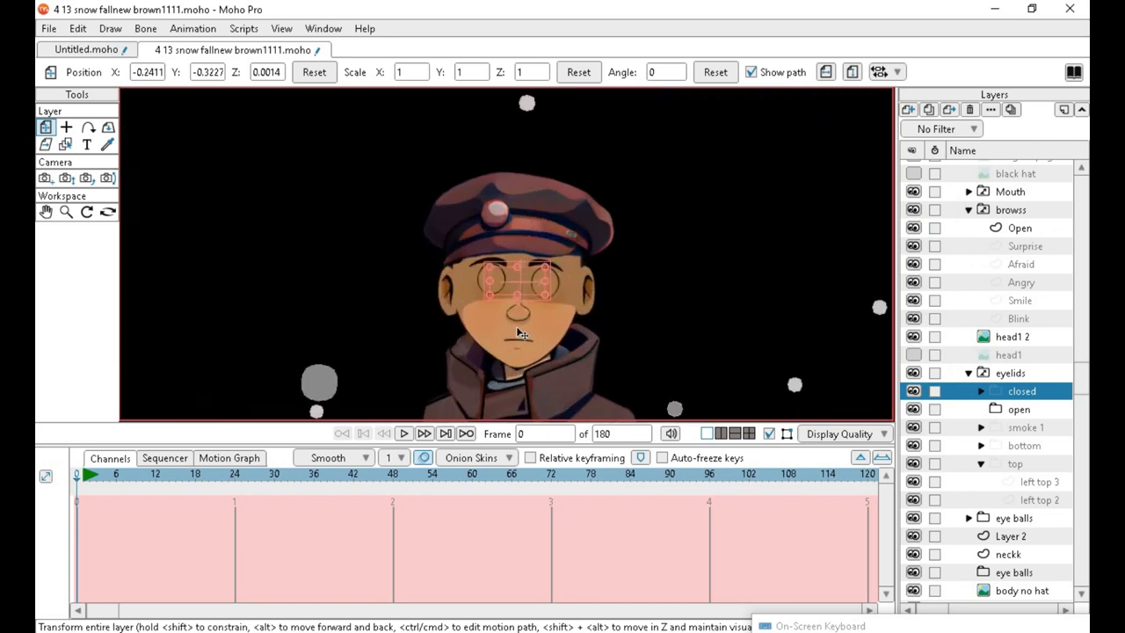
pyautogui.scroll(6, 1002, 264)
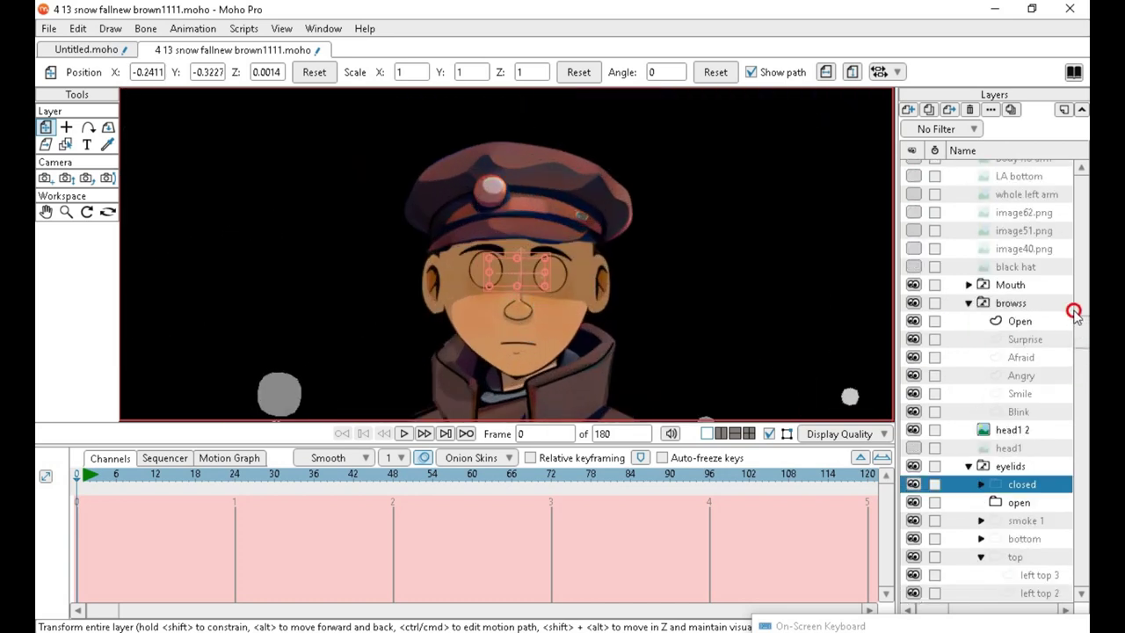
pyautogui.click(1007, 222)
pyautogui.scroll(-6, 613, 251)
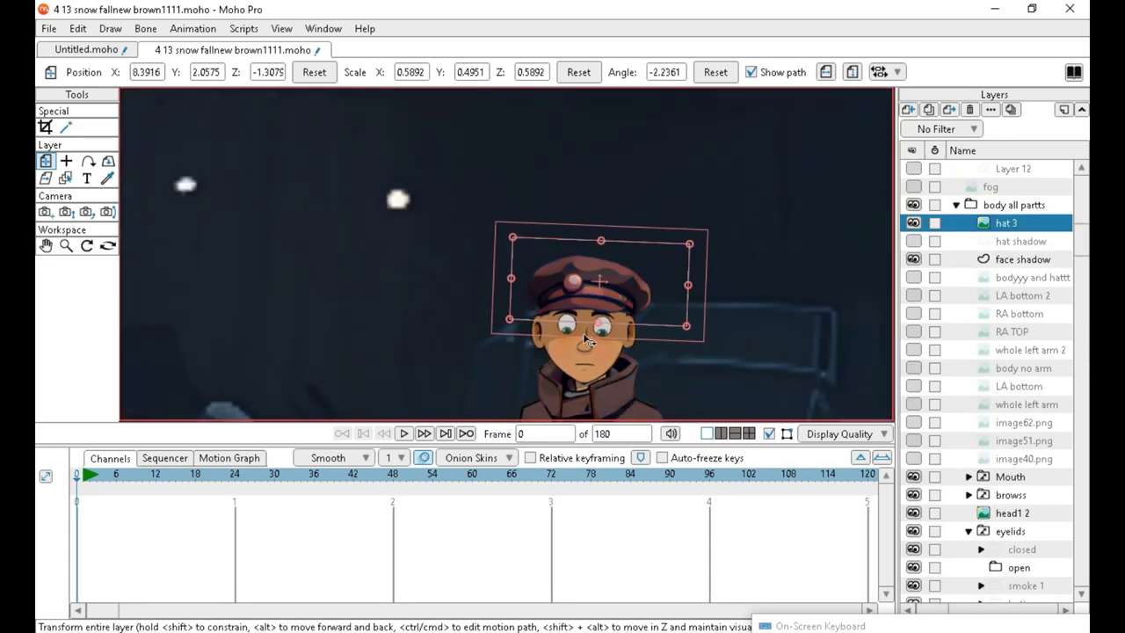
pyautogui.scroll(2, 606, 308)
pyautogui.scroll(-2, 596, 349)
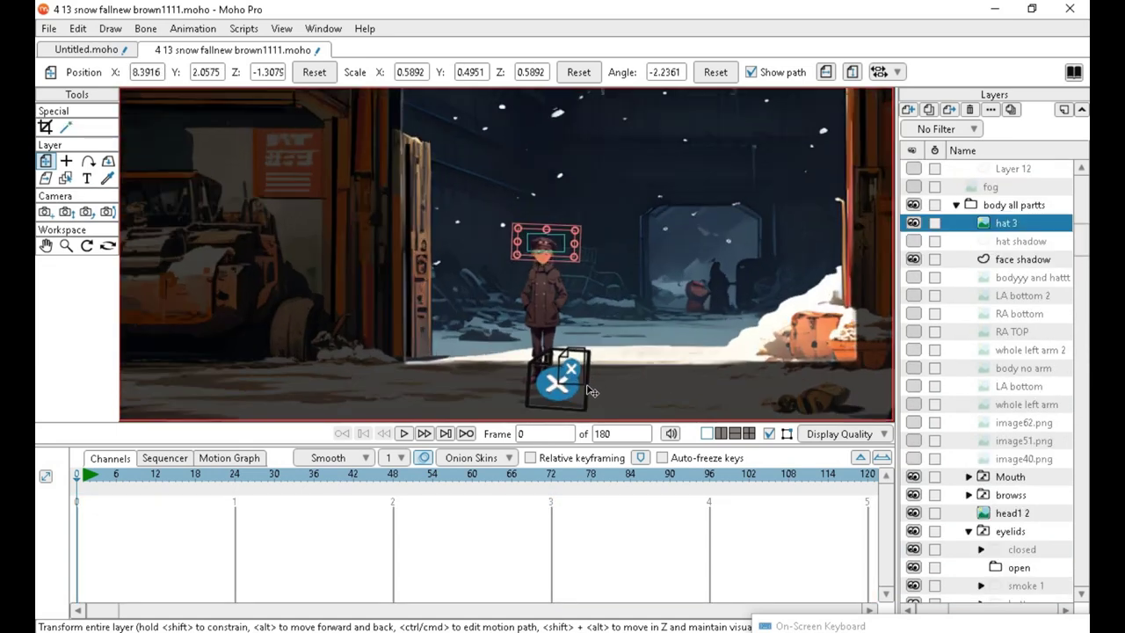
pyautogui.scroll(2, 567, 304)
pyautogui.scroll(1, 588, 308)
pyautogui.scroll(-1, 605, 351)
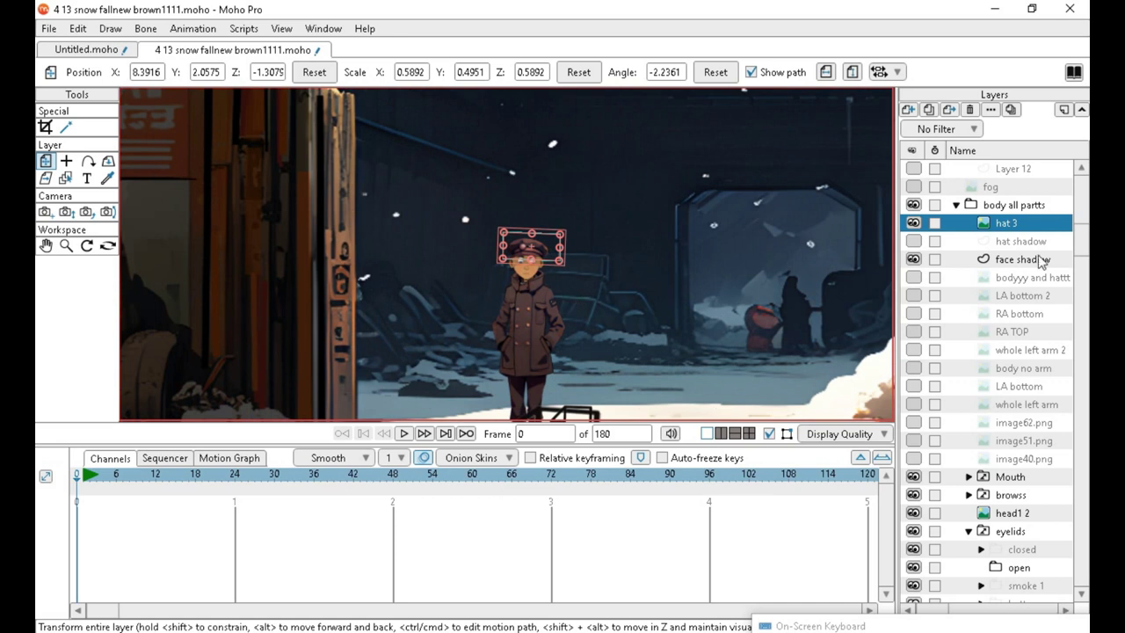
# Collapse the shade hyena and body all partts groups in the layer list.
pyautogui.moveTo(1086, 236); pyautogui.dragTo(1084, 177)
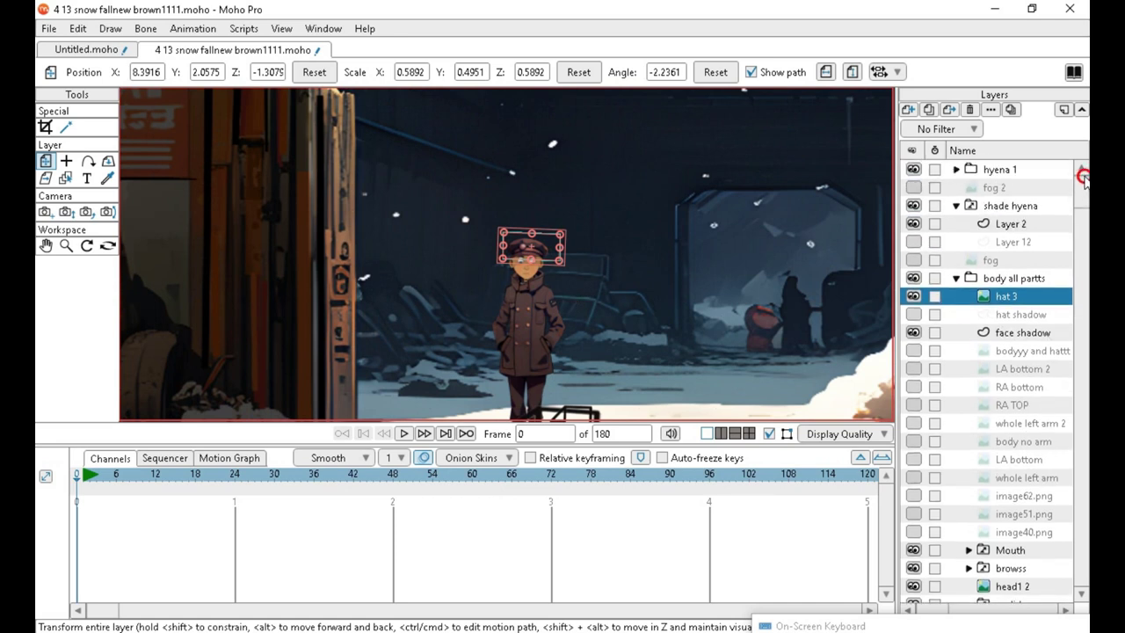
pyautogui.click(957, 205)
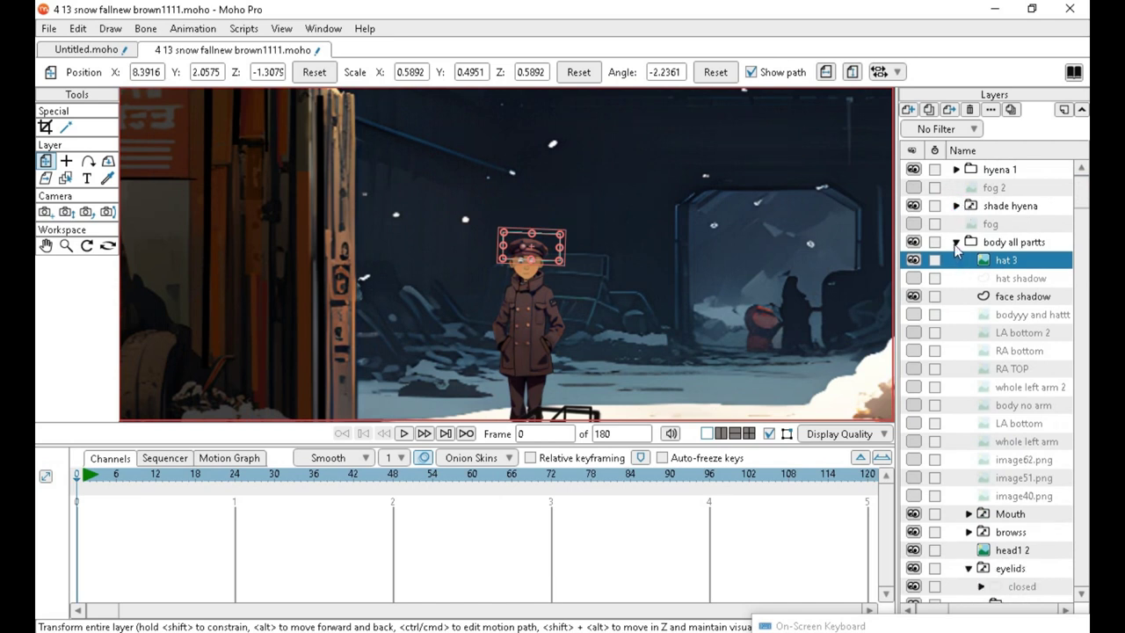
pyautogui.click(956, 243)
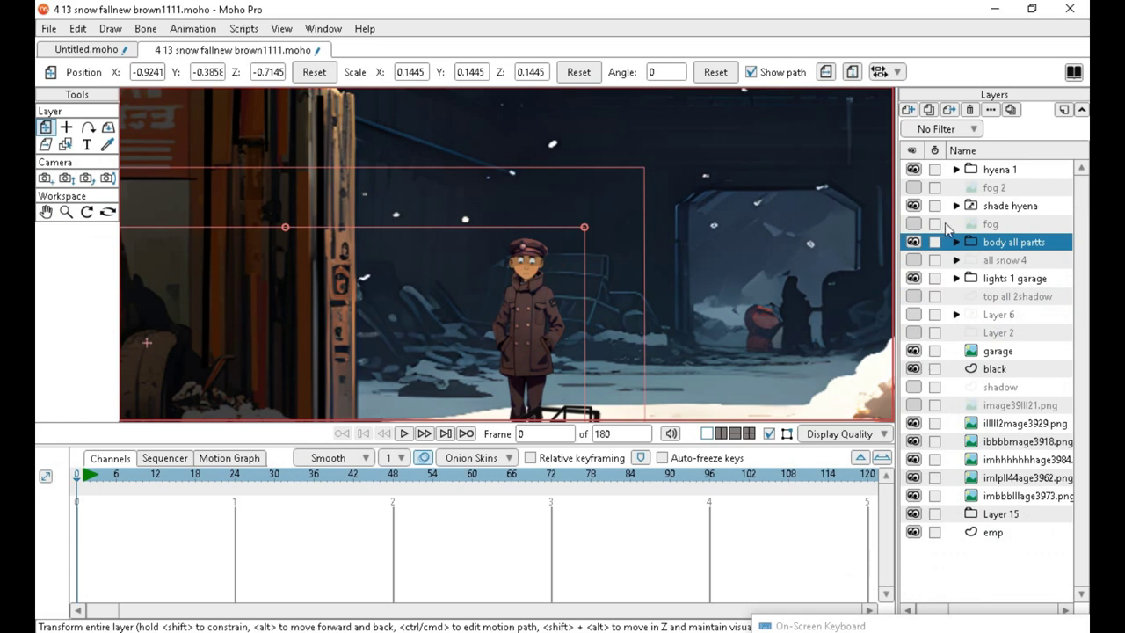
# Hide the lights 1 garage group and inspect the garage artwork without it.
pyautogui.click(913, 277)
pyautogui.scroll(-3, 519, 356)
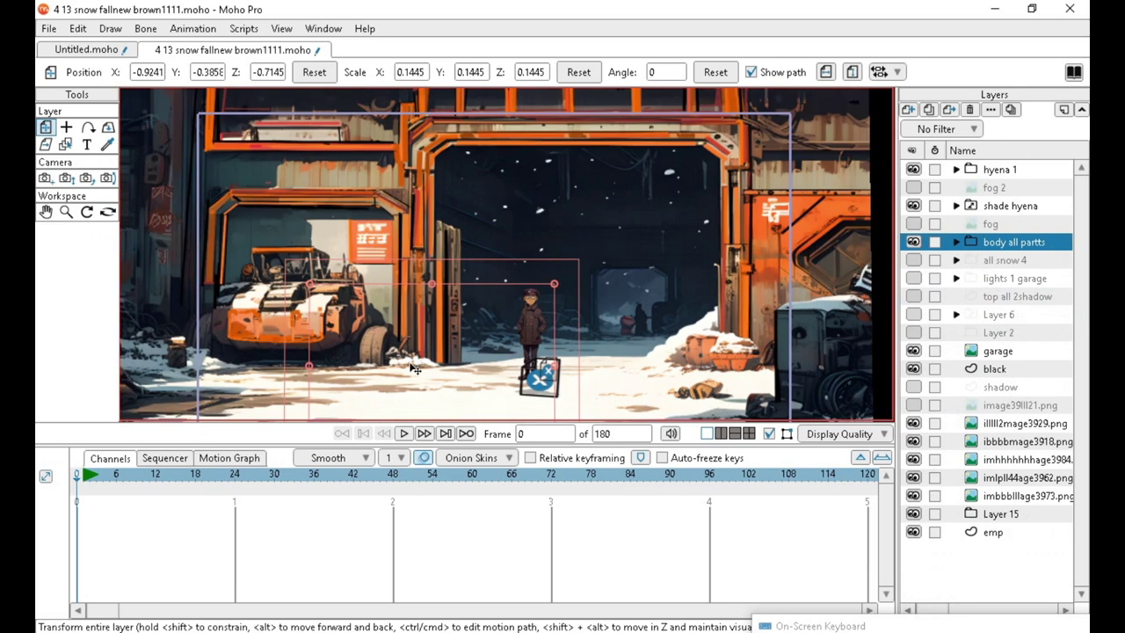
pyautogui.scroll(3, 519, 356)
pyautogui.scroll(-3, 518, 356)
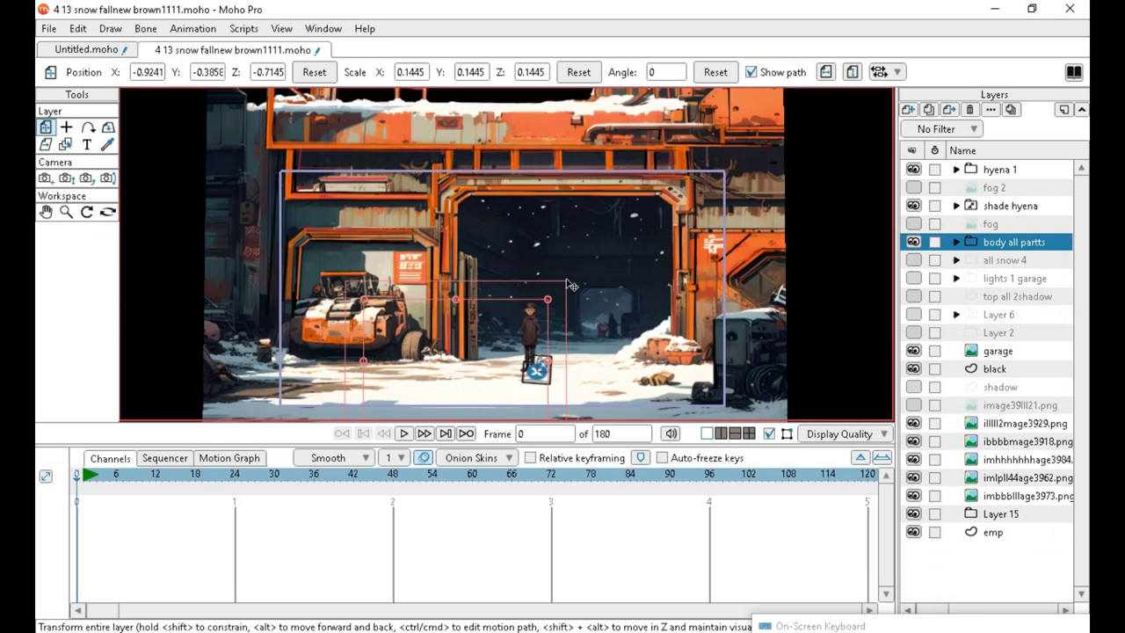
pyautogui.scroll(3, 615, 334)
pyautogui.scroll(-4, 451, 264)
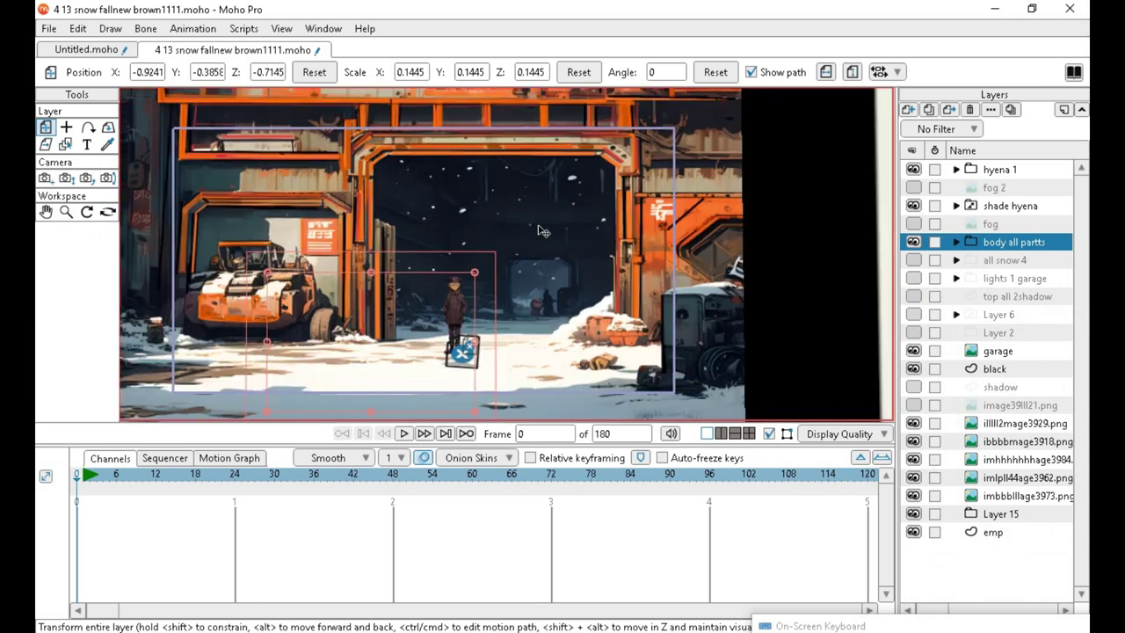
pyautogui.scroll(4, 422, 238)
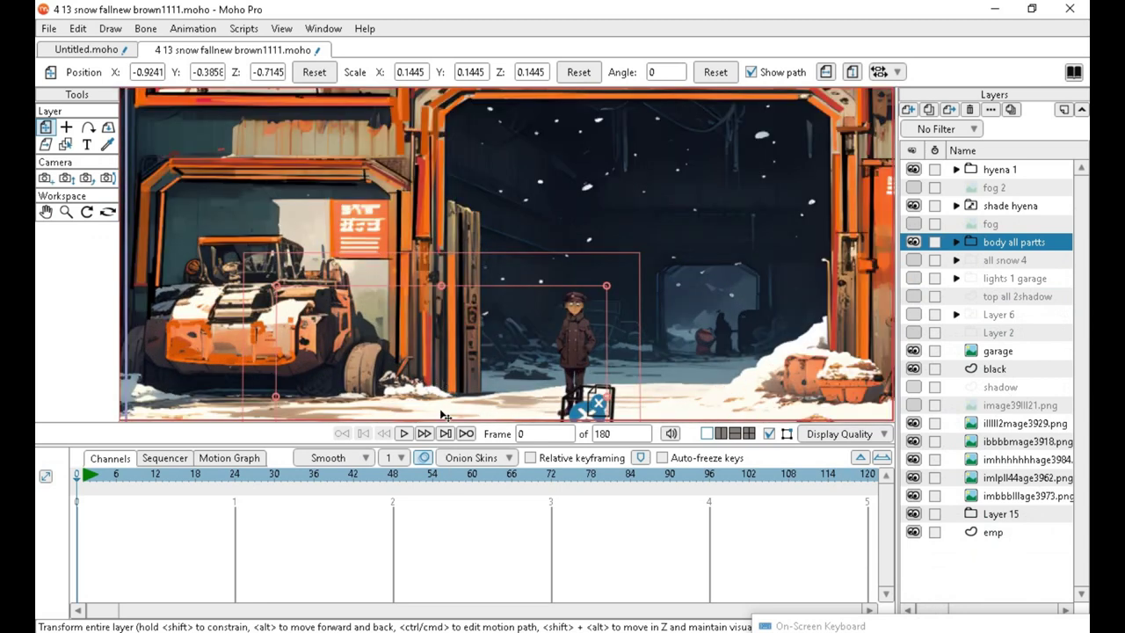
# Play the garage scene's animation, stop it and return to frame 0.
pyautogui.click(403, 434)
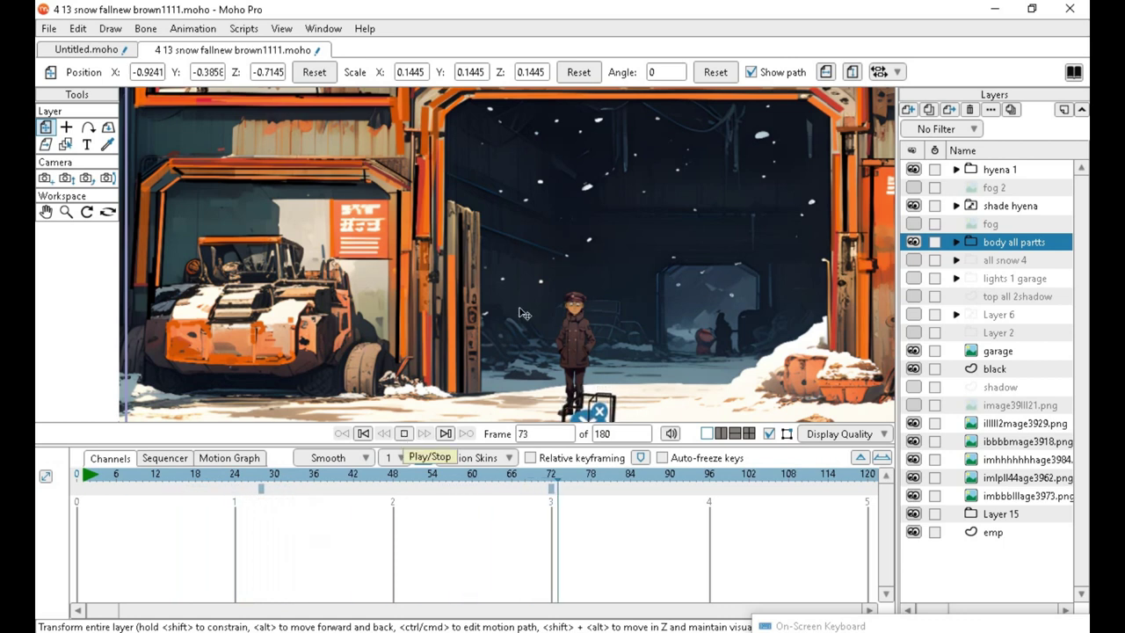
pyautogui.scroll(2, 492, 327)
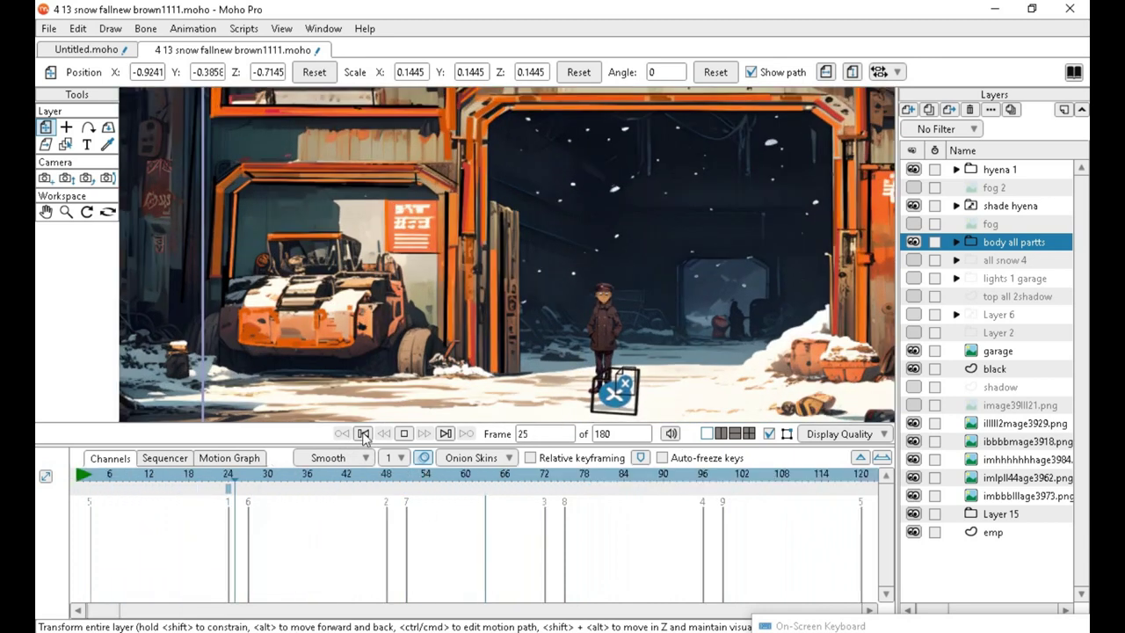
pyautogui.click(404, 433)
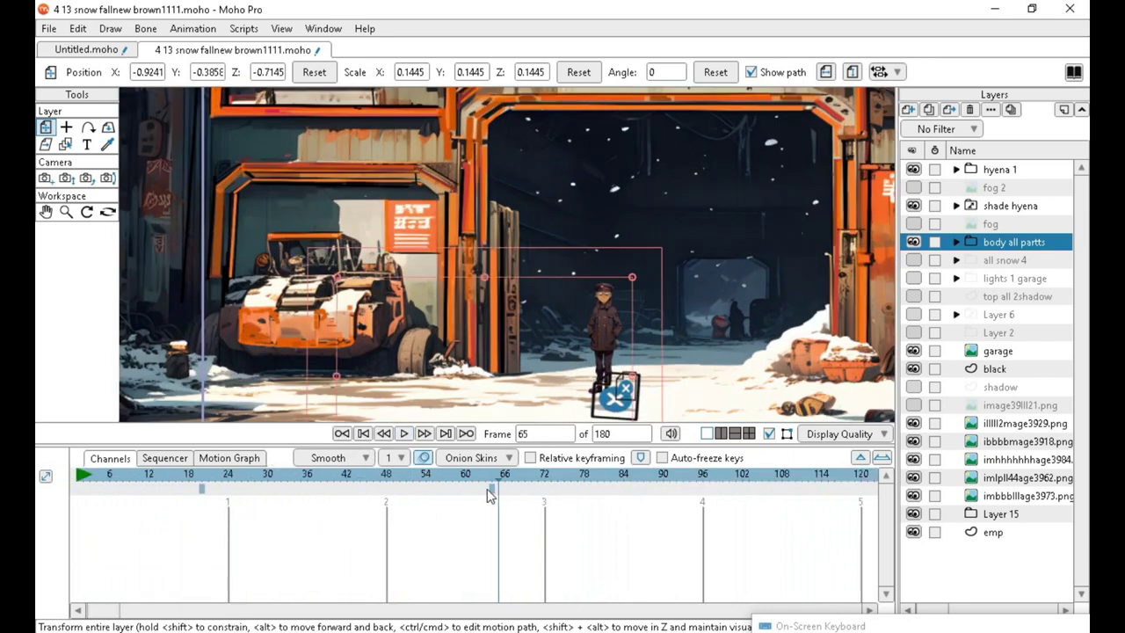
pyautogui.moveTo(497, 483); pyautogui.dragTo(39, 542)
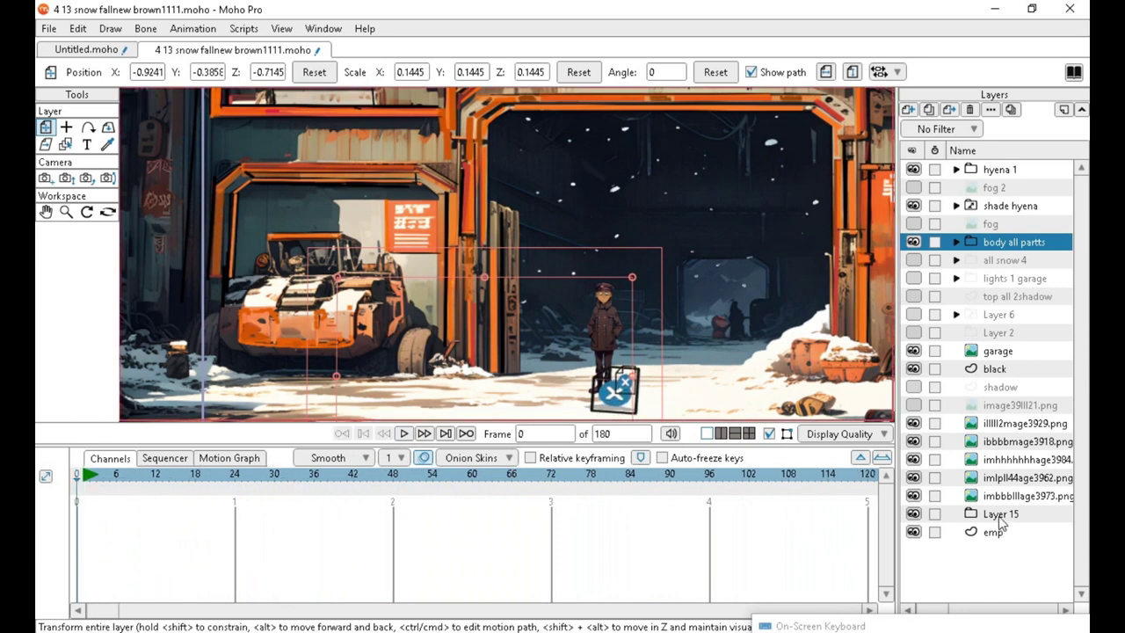
# Hide the five visible PNG image layers below the black layer, along with Layer 15 and emp.
pyautogui.click(913, 424)
pyautogui.click(914, 441)
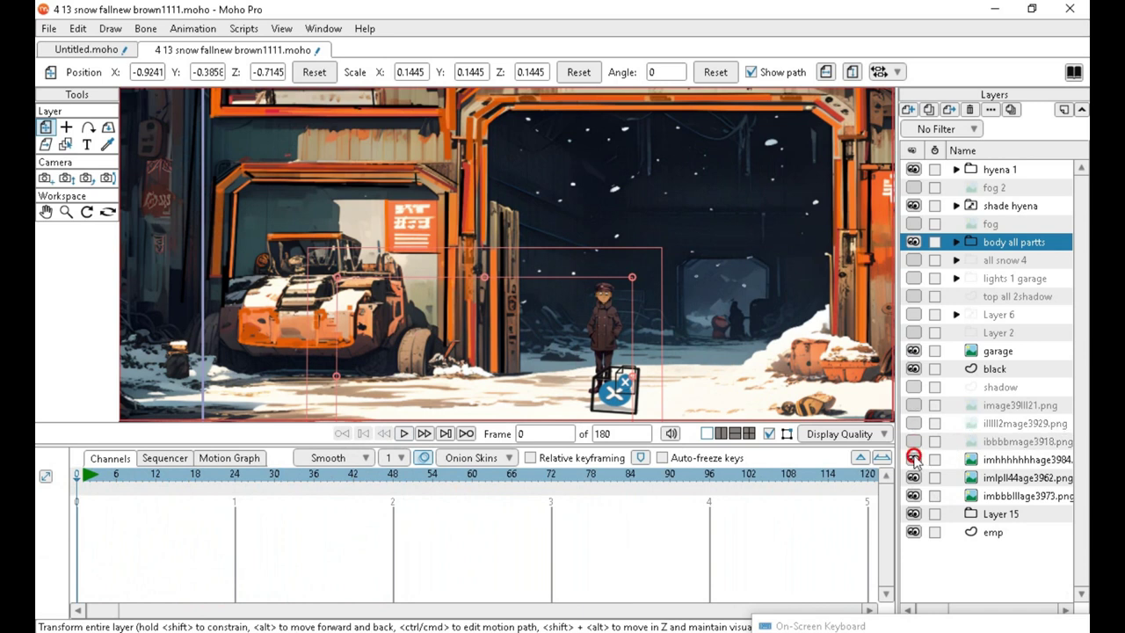
pyautogui.click(914, 459)
pyautogui.click(914, 478)
pyautogui.click(914, 496)
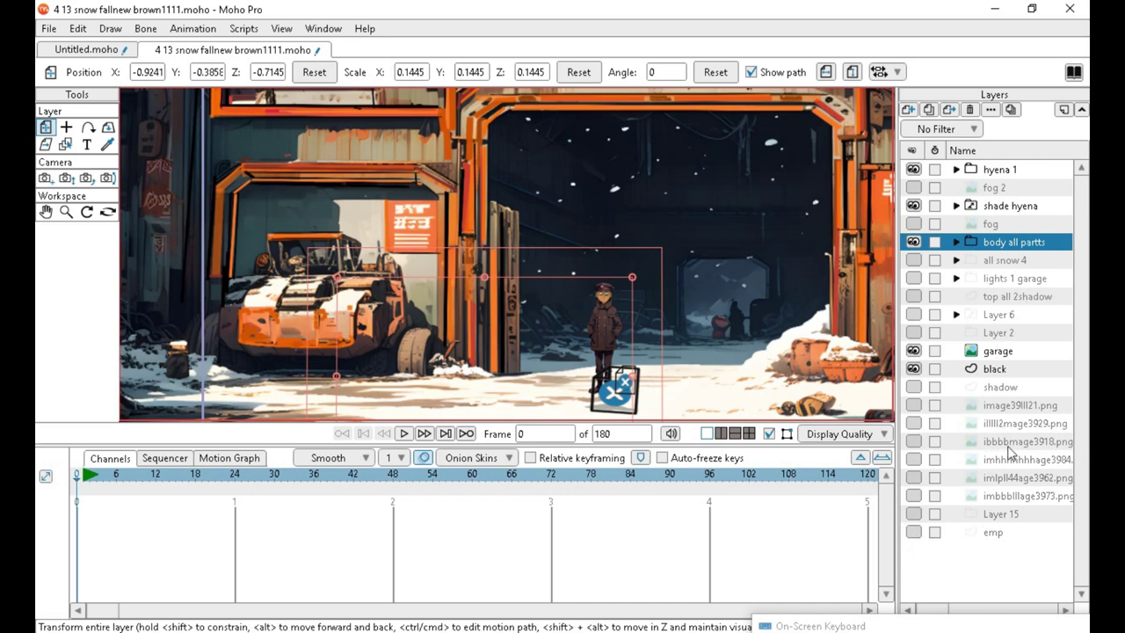
# Toggle the shade hyena group off and on to check it, and expand the selected group.
pyautogui.click(914, 205)
pyautogui.click(914, 206)
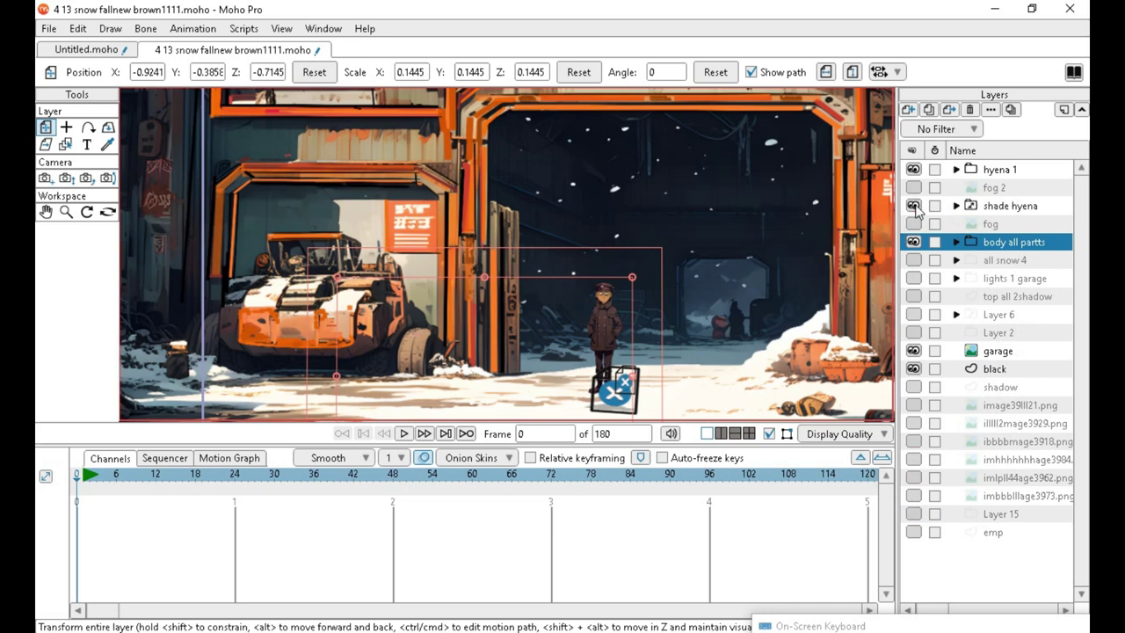
pyautogui.click(999, 208)
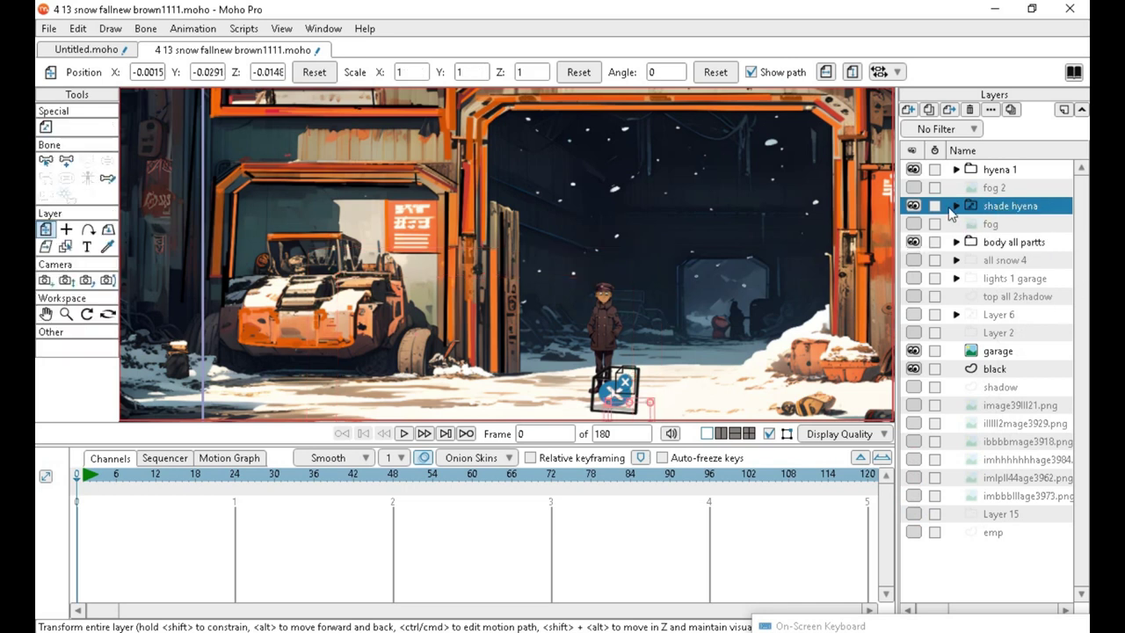
pyautogui.click(955, 206)
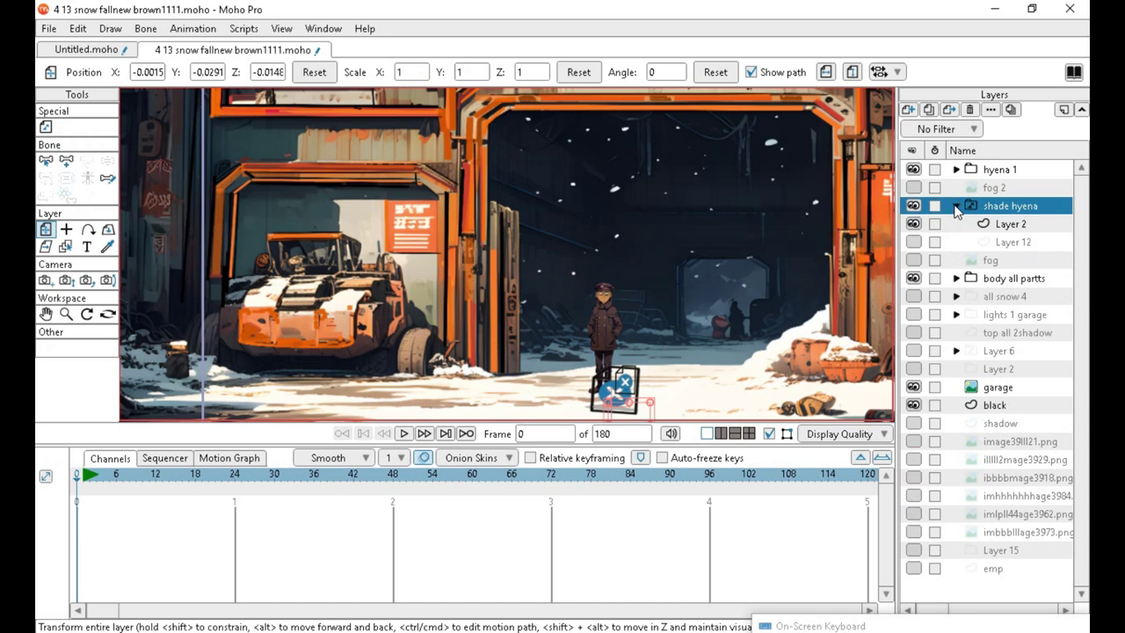
pyautogui.click(955, 206)
pyautogui.click(955, 206)
pyautogui.click(955, 205)
pyautogui.click(955, 205)
# Show the fog layer over the garage scene and compare the character with and without it up close.
pyautogui.click(914, 261)
pyautogui.click(913, 260)
pyautogui.click(914, 261)
pyautogui.scroll(3, 695, 416)
pyautogui.scroll(-3, 695, 416)
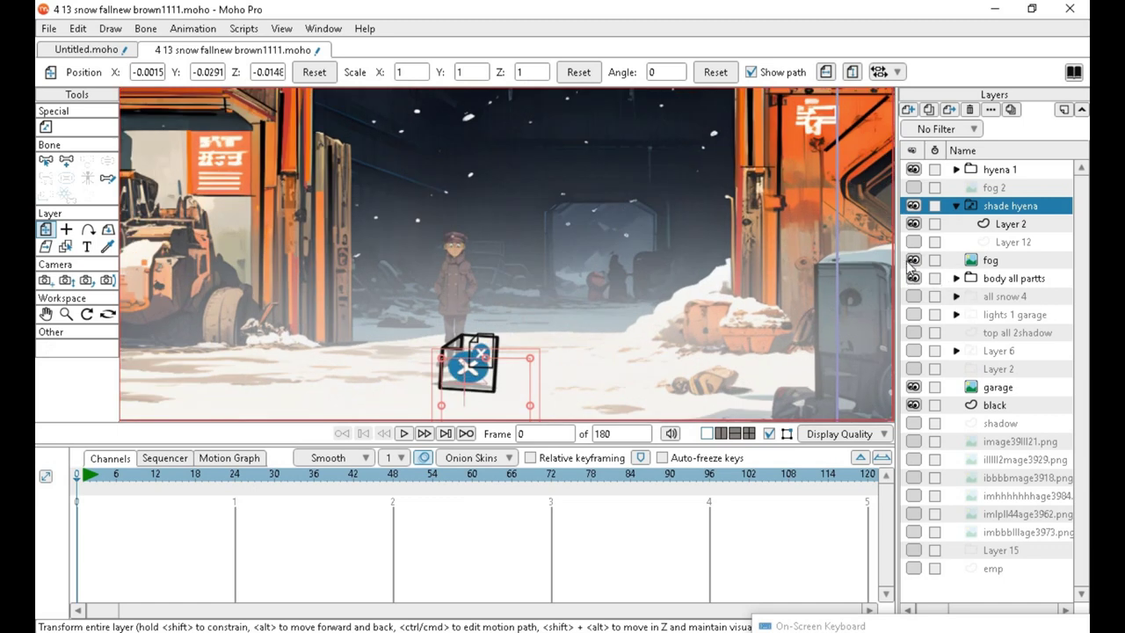
pyautogui.click(914, 261)
pyautogui.click(914, 260)
pyautogui.scroll(3, 439, 307)
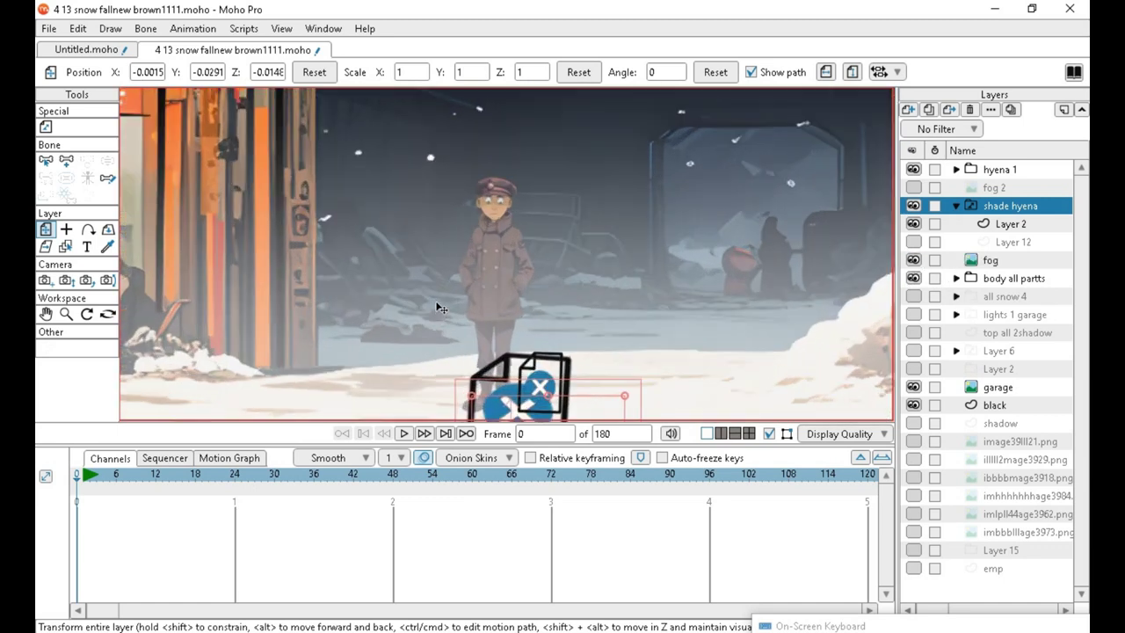
pyautogui.scroll(2, 555, 309)
pyautogui.scroll(-4, 557, 310)
pyautogui.scroll(6, 470, 339)
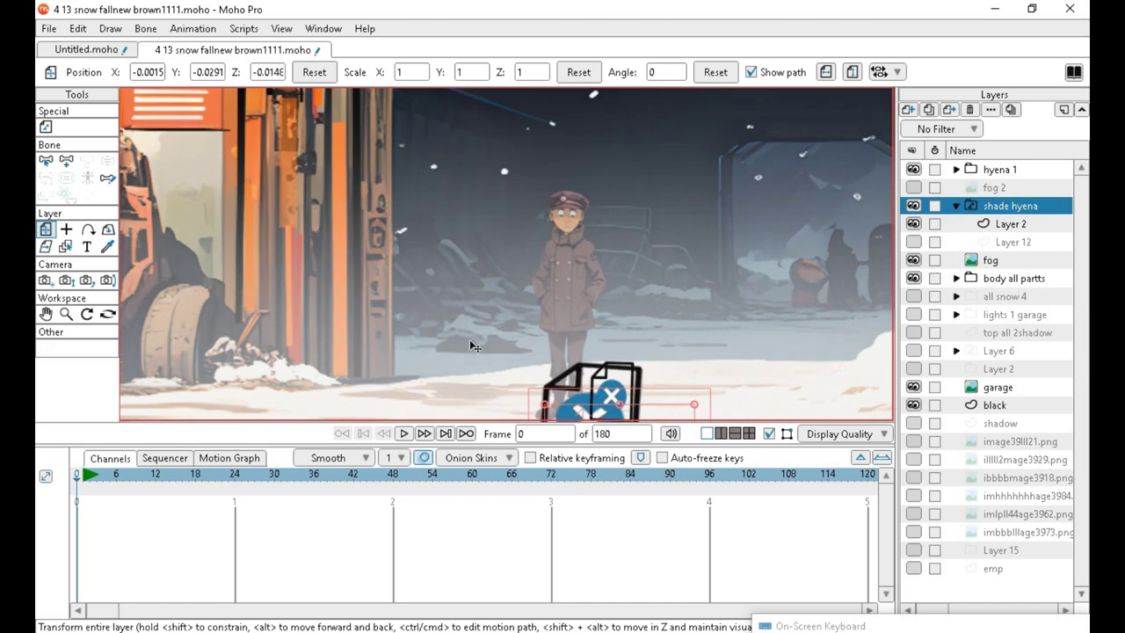
pyautogui.scroll(-2, 716, 299)
pyautogui.scroll(3, 597, 319)
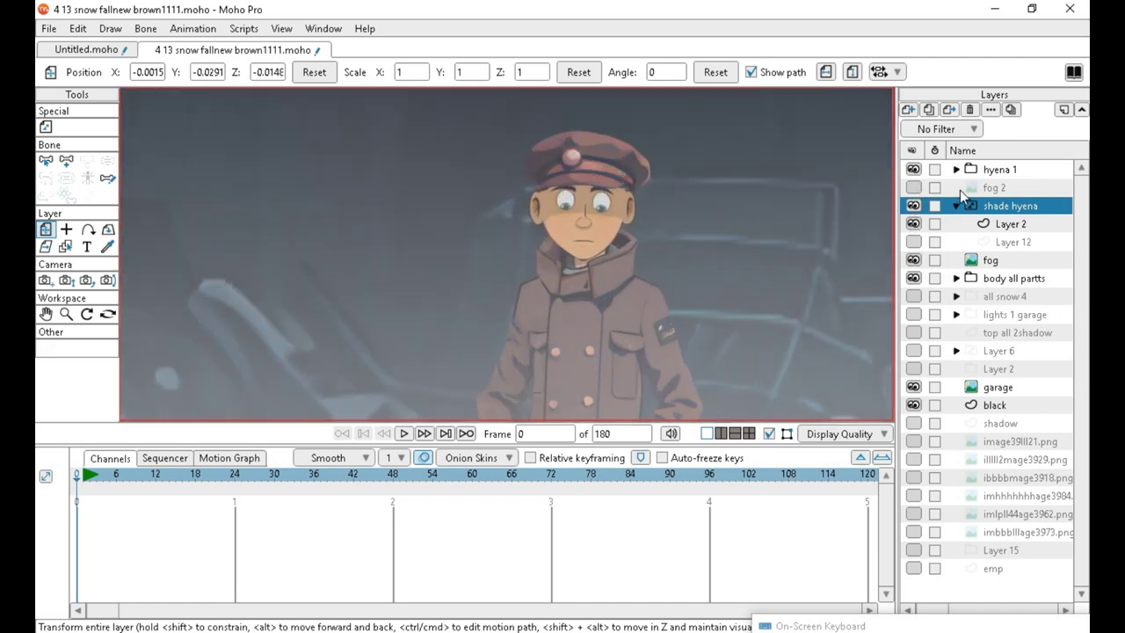
# Show the fog 2 layer and toggle it off and on to compare its effect on the whole scene.
pyautogui.click(914, 187)
pyautogui.scroll(-5, 502, 294)
pyautogui.scroll(2, 648, 377)
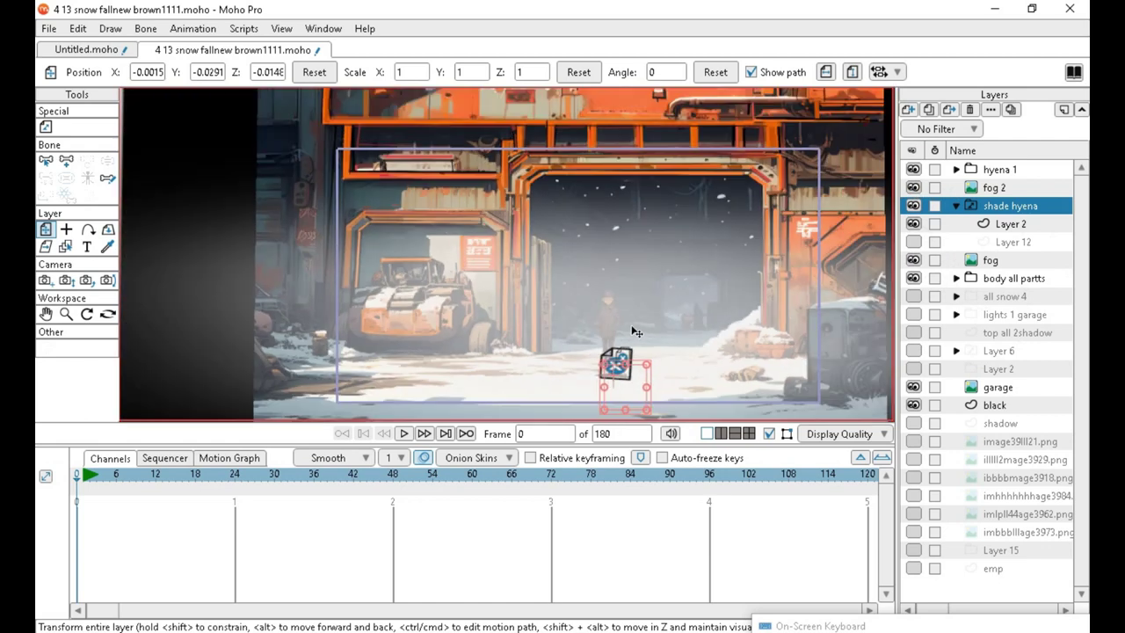
pyautogui.click(914, 187)
pyautogui.click(914, 187)
pyautogui.click(914, 187)
pyautogui.click(914, 187)
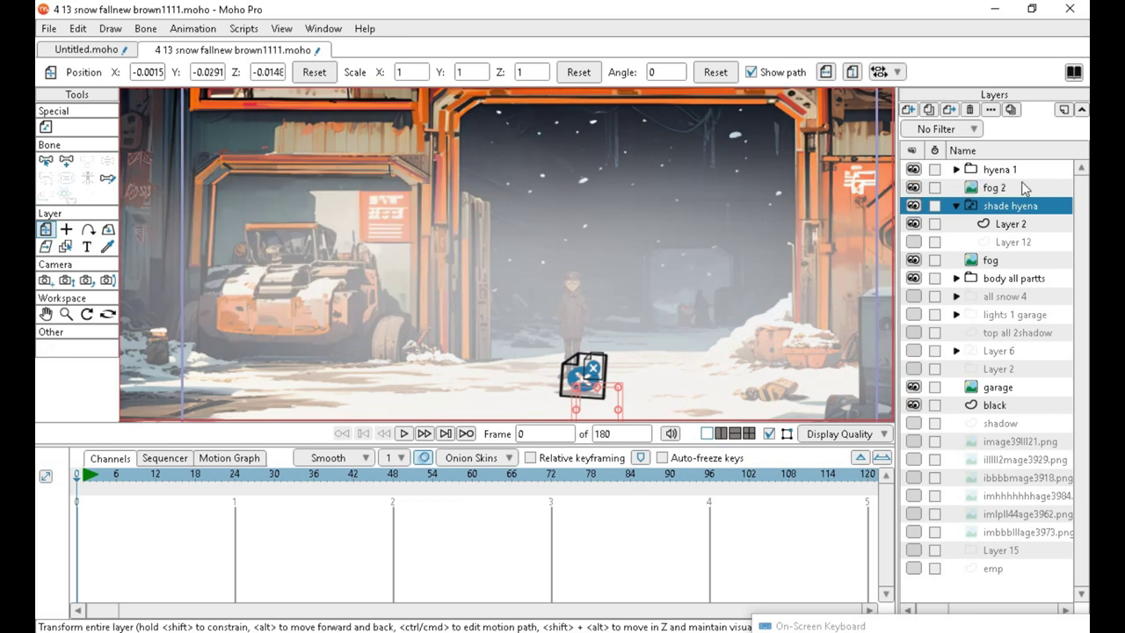
pyautogui.click(914, 188)
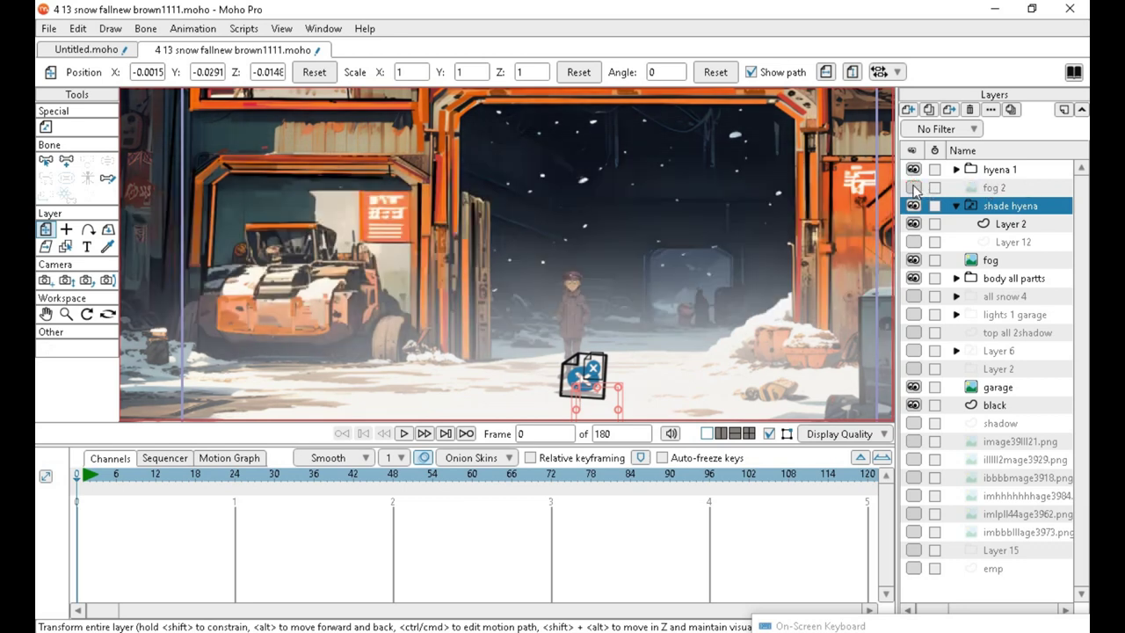
pyautogui.click(914, 187)
# Set the fog 2 layer's opacity to 54%.
pyautogui.click(1008, 186)
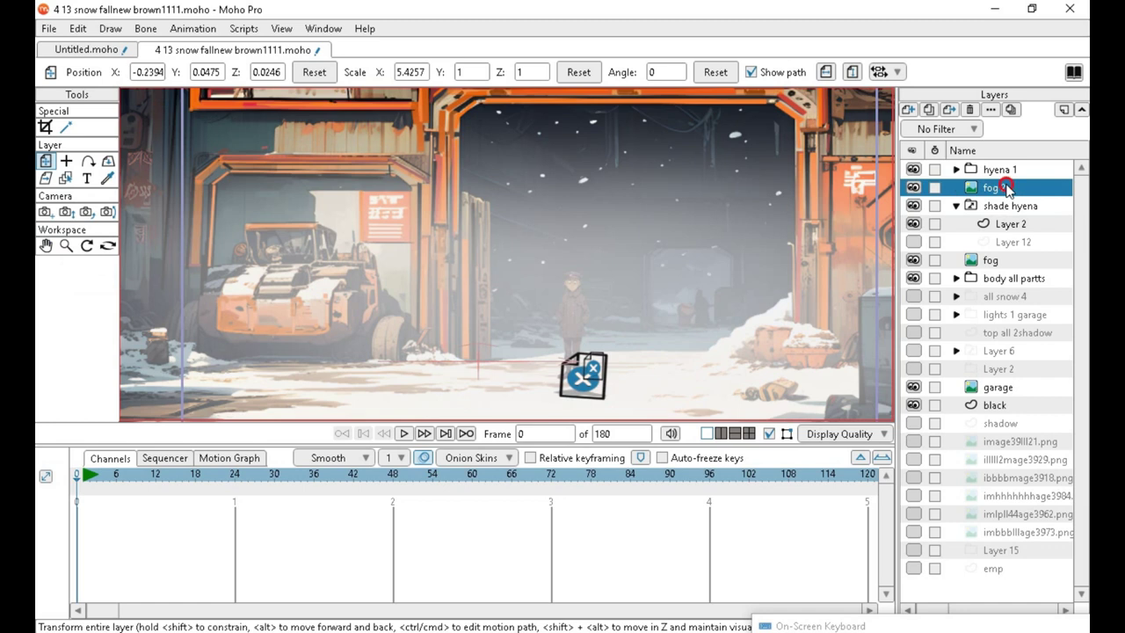
pyautogui.doubleClick(1008, 187)
pyautogui.doubleClick(462, 215)
pyautogui.write('67')
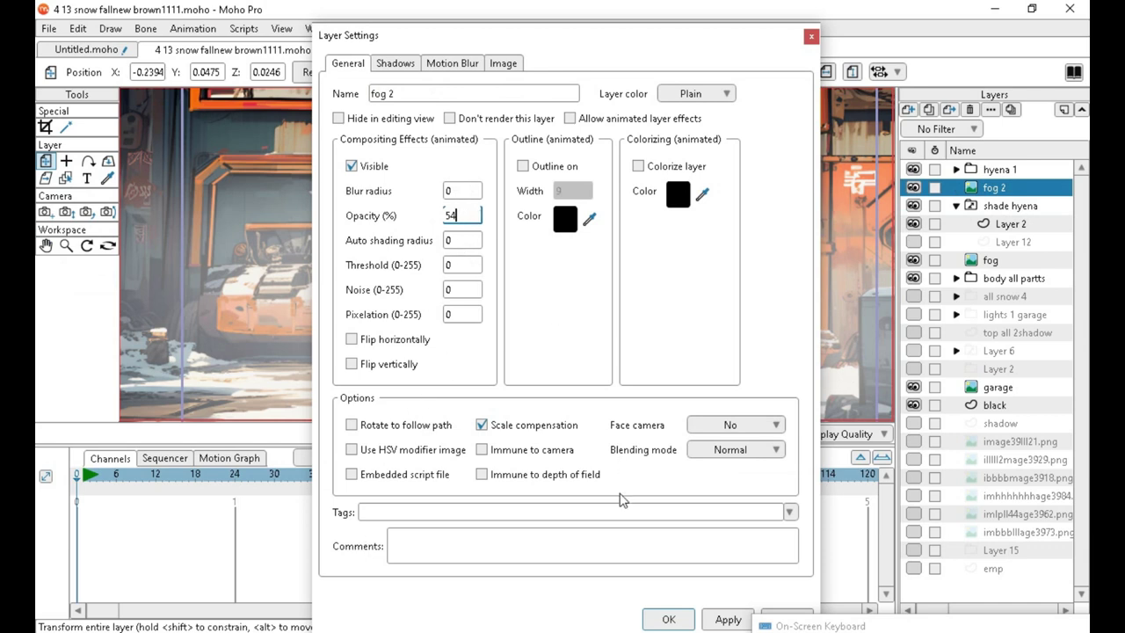
pyautogui.click(716, 617)
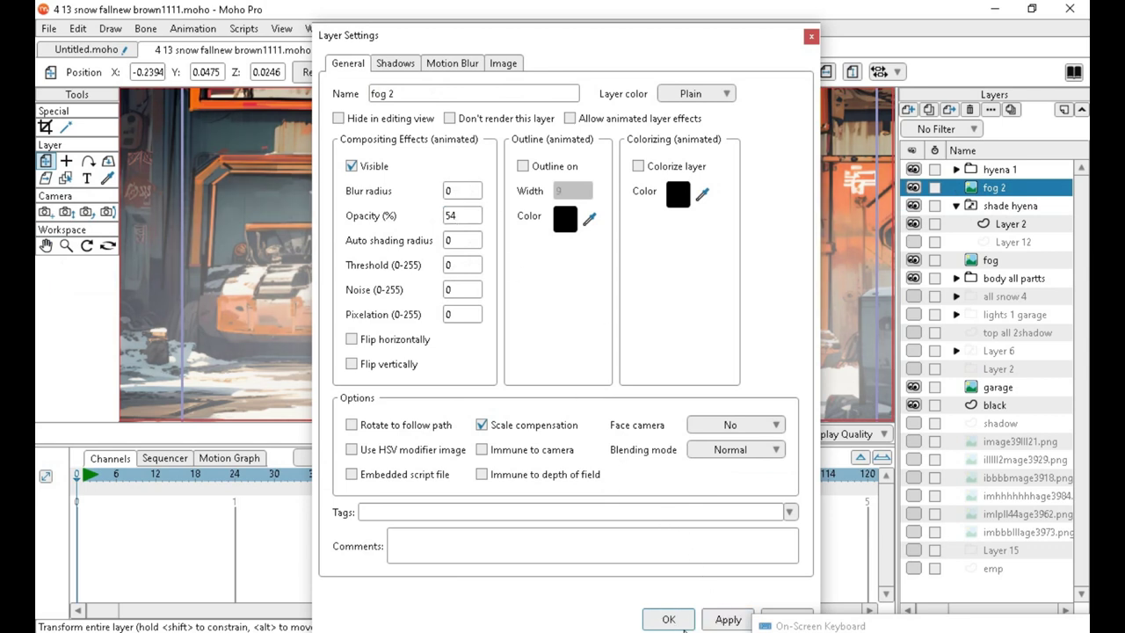
pyautogui.click(670, 619)
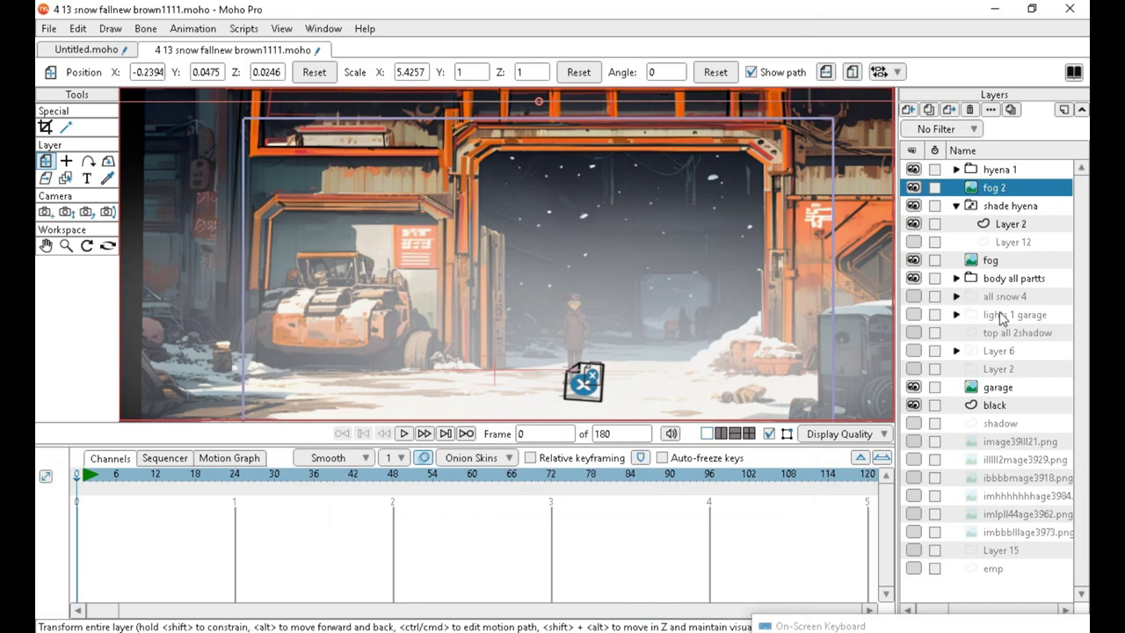
# Toggle the fog 2 layer to check it, and move it upward to about X -0.08, Y 1.24.
pyautogui.click(915, 187)
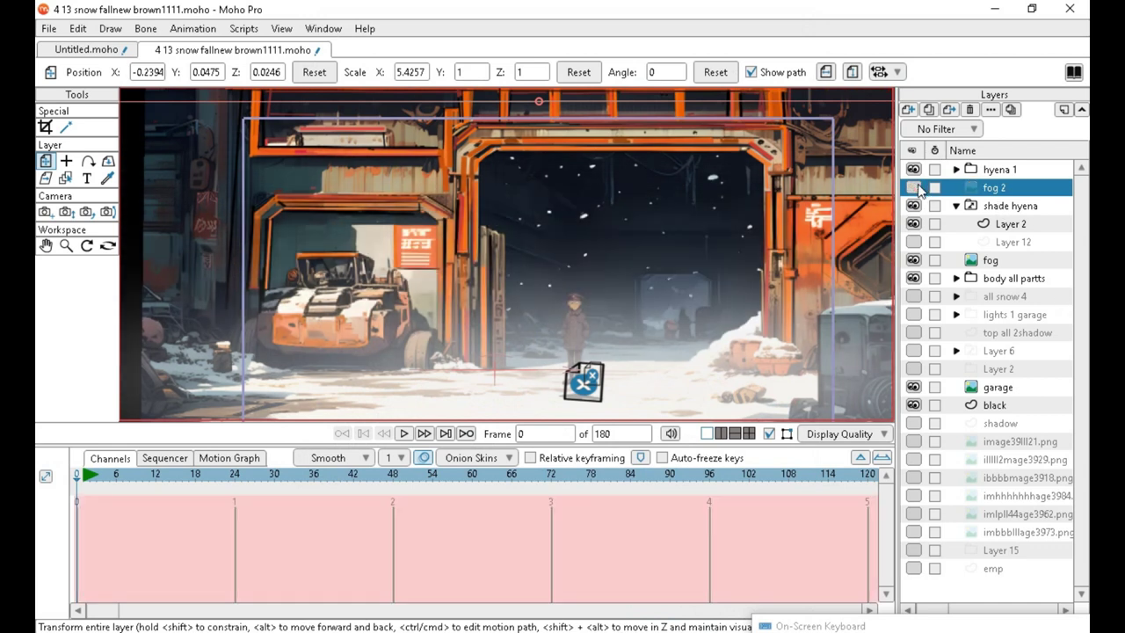
pyautogui.click(914, 187)
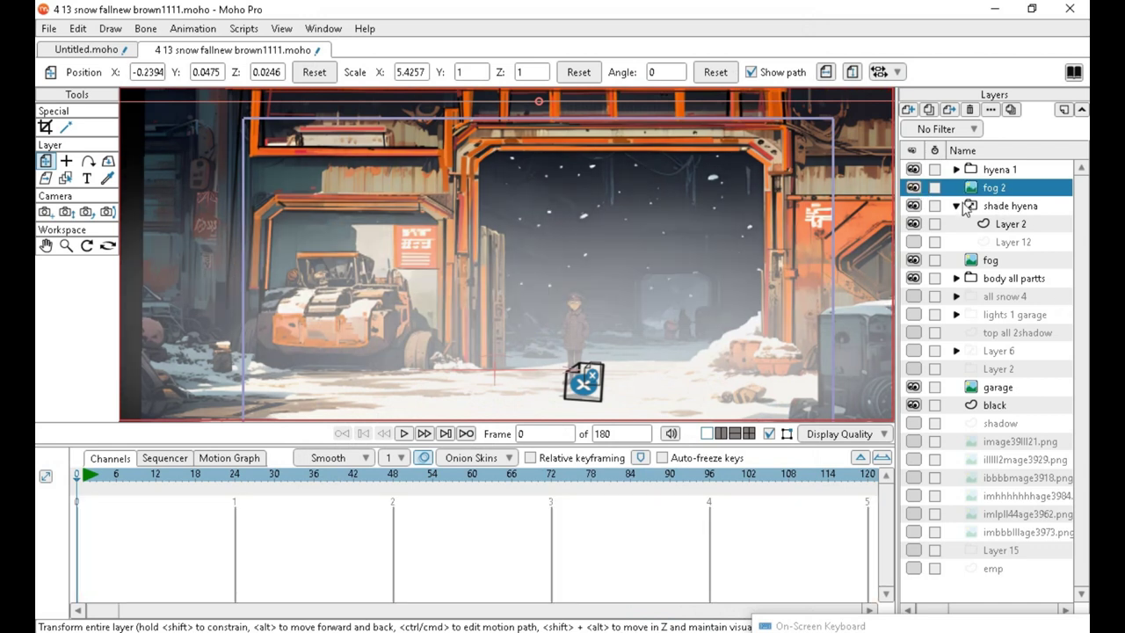
pyautogui.moveTo(439, 369)
pyautogui.mouseDown()
pyautogui.moveTo(448, 220)
pyautogui.moveTo(434, 12)
pyautogui.moveTo(477, 180)
pyautogui.moveTo(482, 262)
pyautogui.moveTo(611, 345)
pyautogui.mouseUp()
pyautogui.moveTo(572, 306)
pyautogui.mouseDown()
pyautogui.moveTo(535, 255)
pyautogui.moveTo(544, 294)
pyautogui.moveTo(527, 298)
pyautogui.moveTo(115, 301)
pyautogui.moveTo(516, 356)
pyautogui.moveTo(554, 239)
pyautogui.moveTo(639, 224)
pyautogui.moveTo(623, 216)
pyautogui.mouseUp()
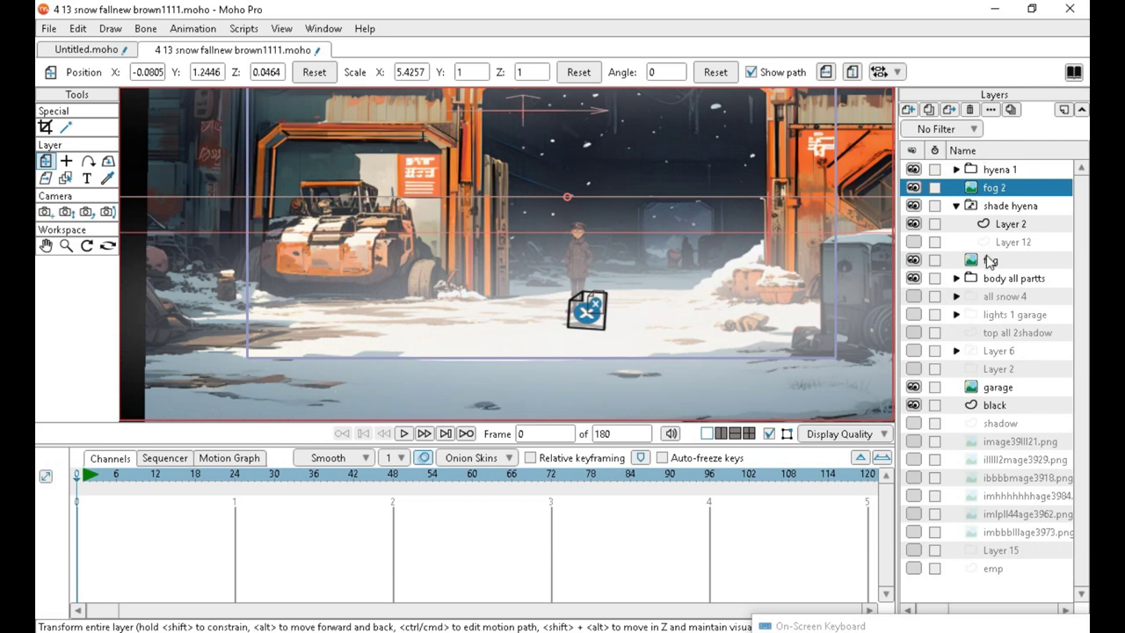
# Select and hide the lower fog layer, and inspect the character's face and coat up close without it.
pyautogui.click(1013, 262)
pyautogui.scroll(2, 635, 245)
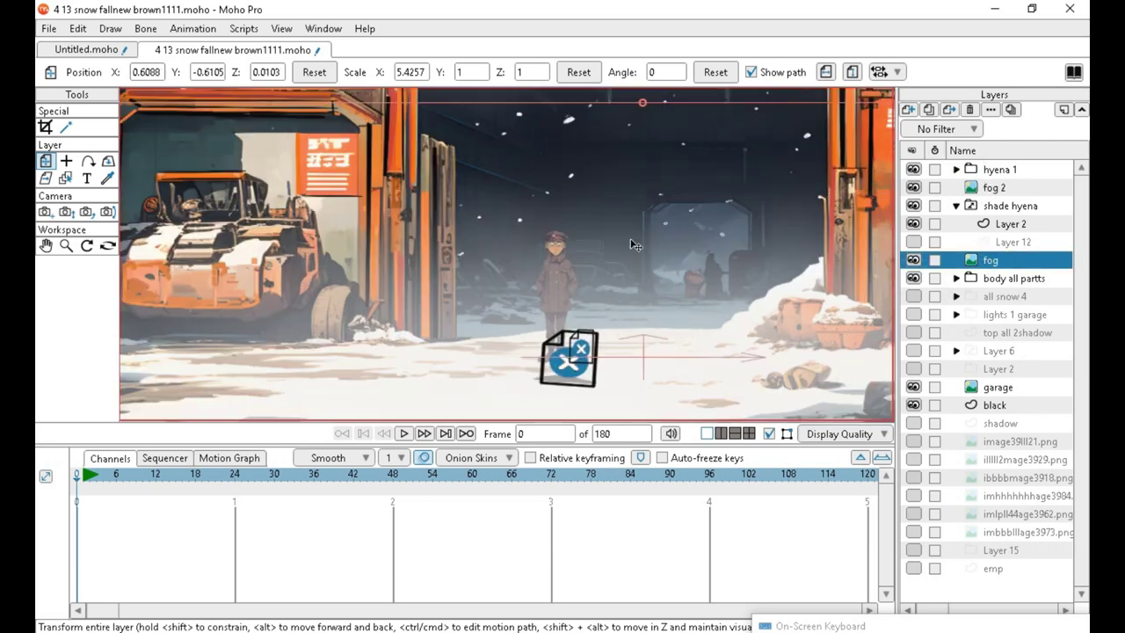
pyautogui.click(913, 261)
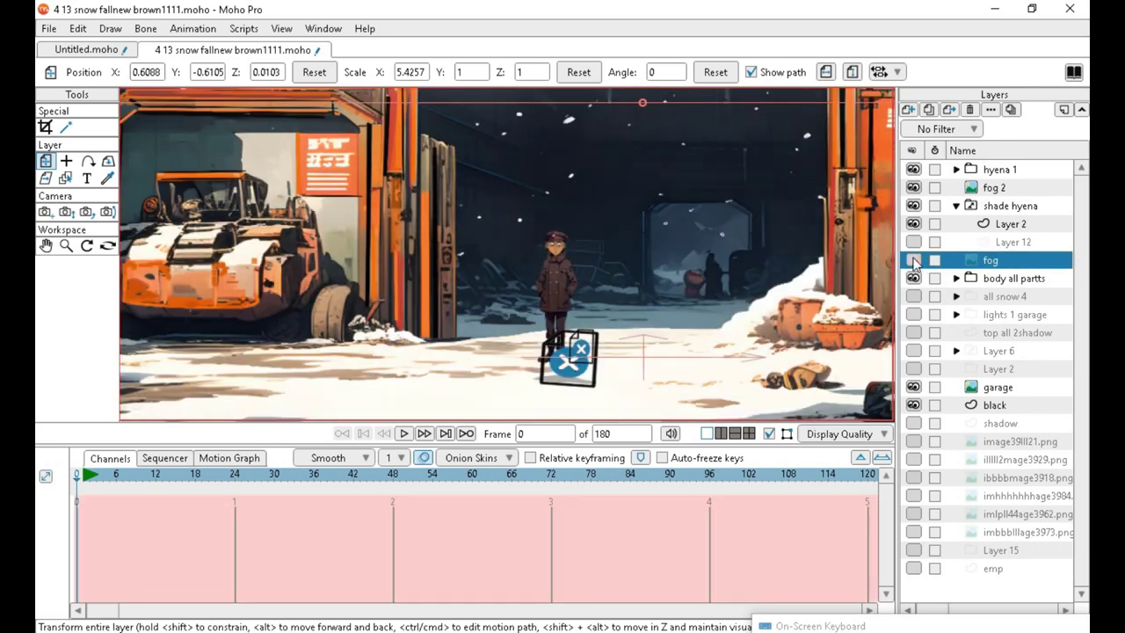
pyautogui.scroll(12, 555, 279)
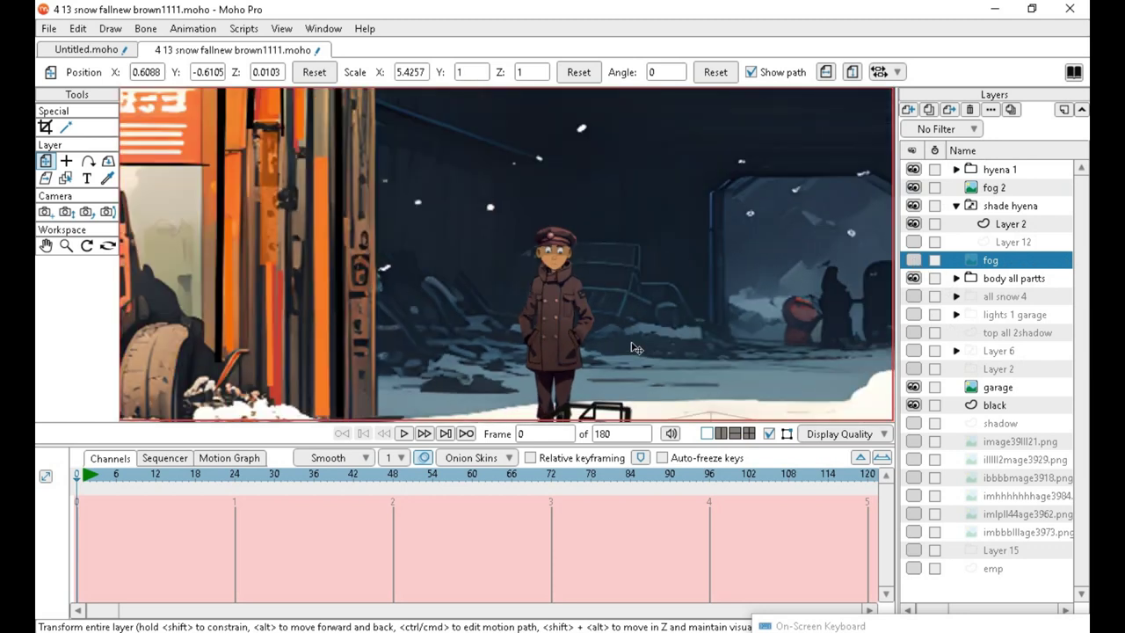
pyautogui.scroll(-6, 633, 334)
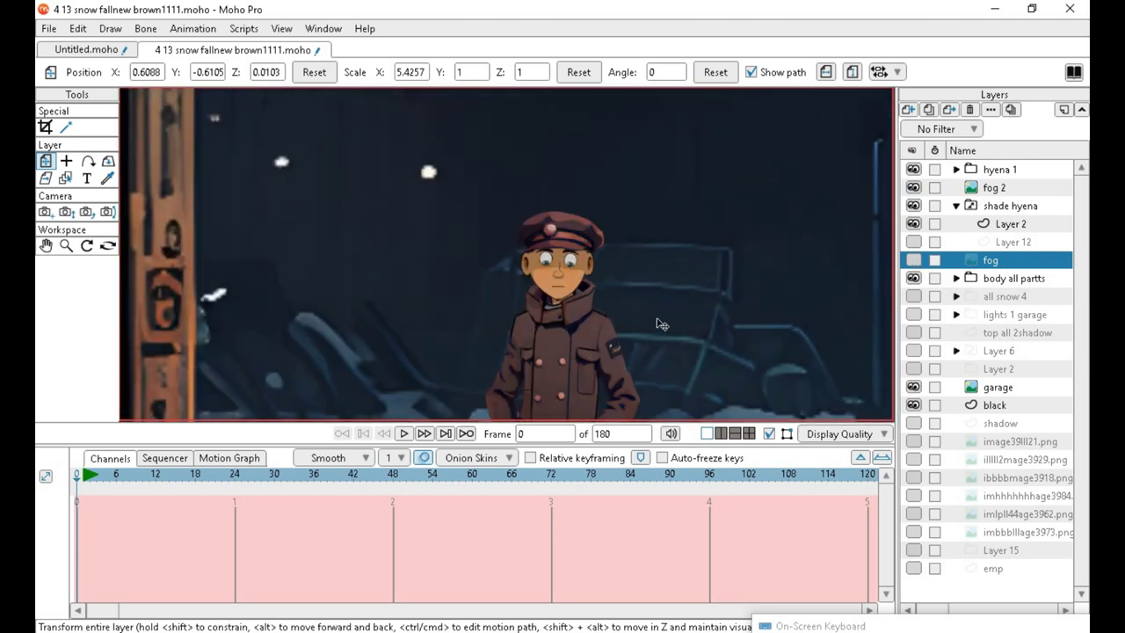
pyautogui.scroll(3, 831, 379)
pyautogui.scroll(5, 539, 254)
pyautogui.scroll(-1, 545, 282)
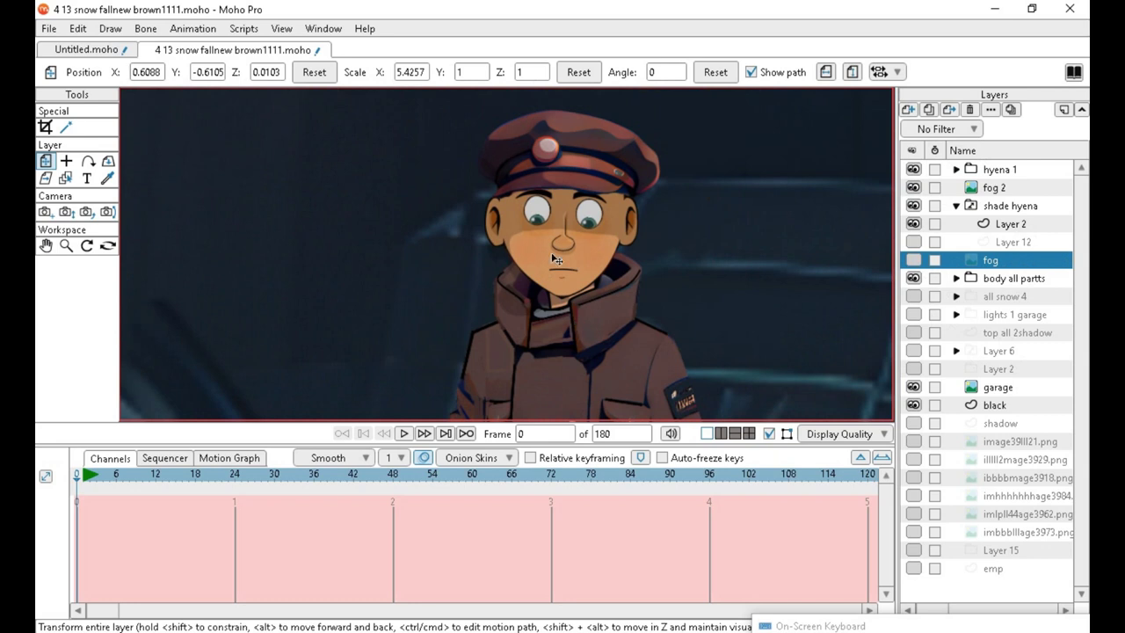
pyautogui.moveTo(88, 479)
pyautogui.mouseDown()
pyautogui.moveTo(371, 455)
pyautogui.moveTo(575, 484)
pyautogui.moveTo(201, 484)
pyautogui.moveTo(610, 509)
pyautogui.moveTo(397, 550)
pyautogui.moveTo(131, 550)
pyautogui.moveTo(69, 532)
pyautogui.mouseUp()
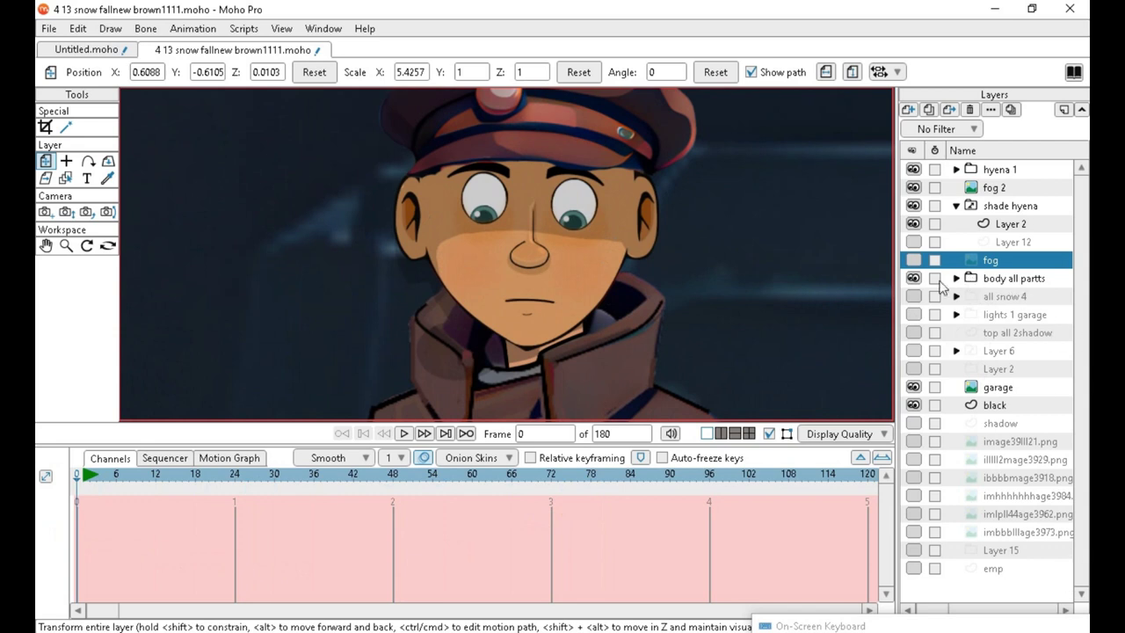
# Toggle the body all partts group off and on to check which artwork it holds.
pyautogui.click(912, 279)
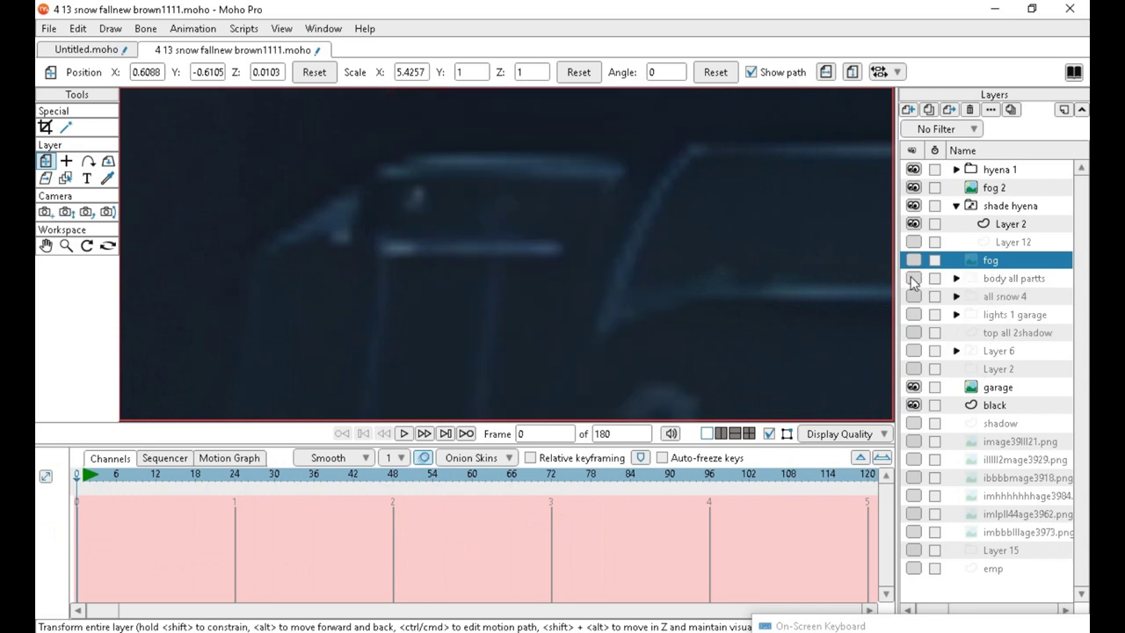
pyautogui.click(912, 279)
pyautogui.click(912, 279)
pyautogui.click(912, 279)
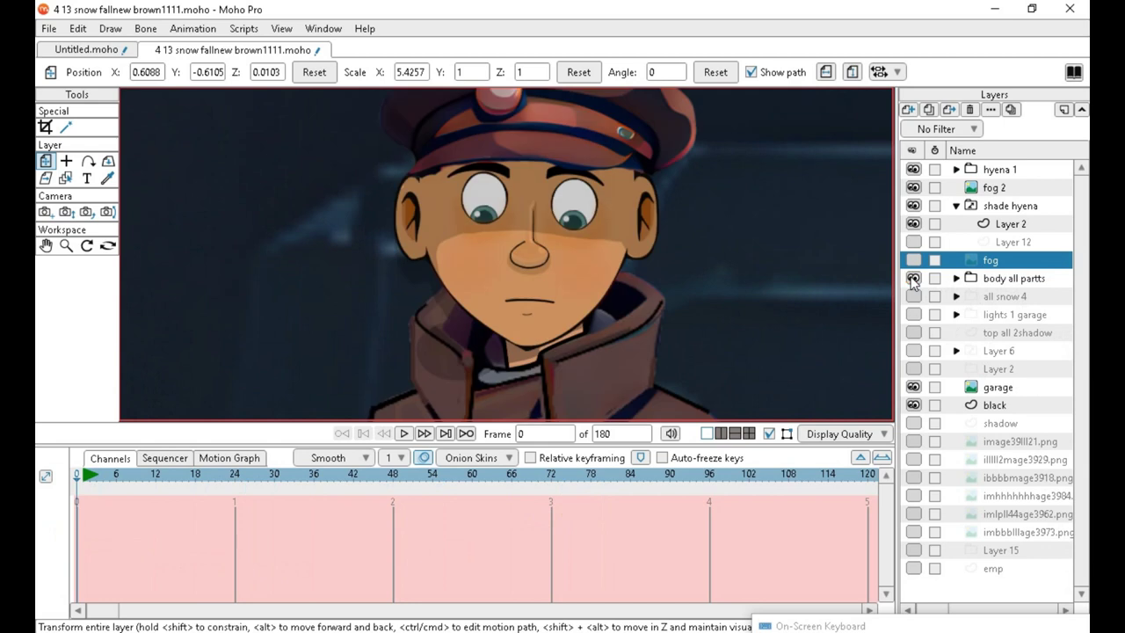
pyautogui.click(912, 278)
pyautogui.click(912, 279)
# Show the all snow 4 group and examine the falling snow across the garage scene.
pyautogui.click(914, 298)
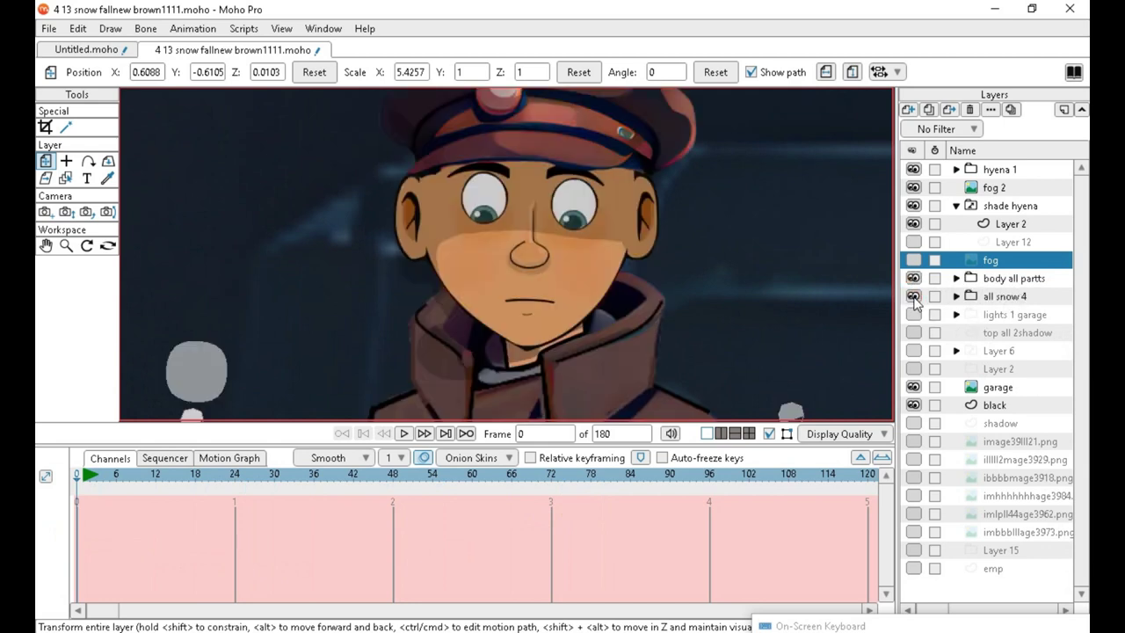
pyautogui.scroll(-5, 588, 384)
pyautogui.scroll(3, 552, 362)
pyautogui.scroll(-5, 552, 362)
pyautogui.scroll(4, 552, 362)
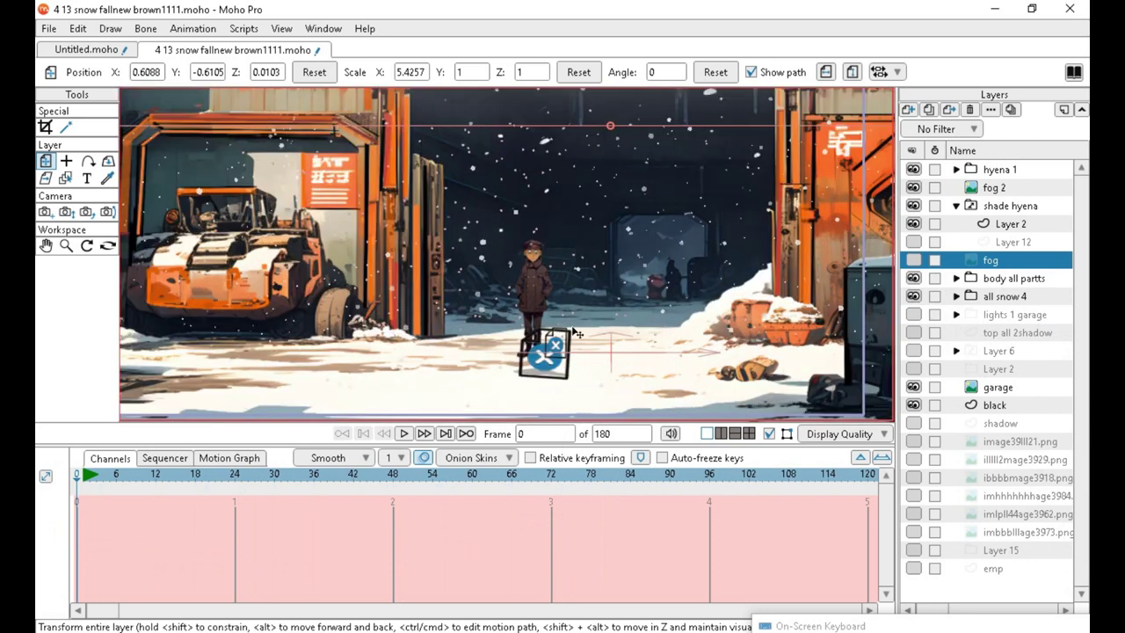
pyautogui.scroll(3, 577, 334)
pyautogui.scroll(-2, 577, 334)
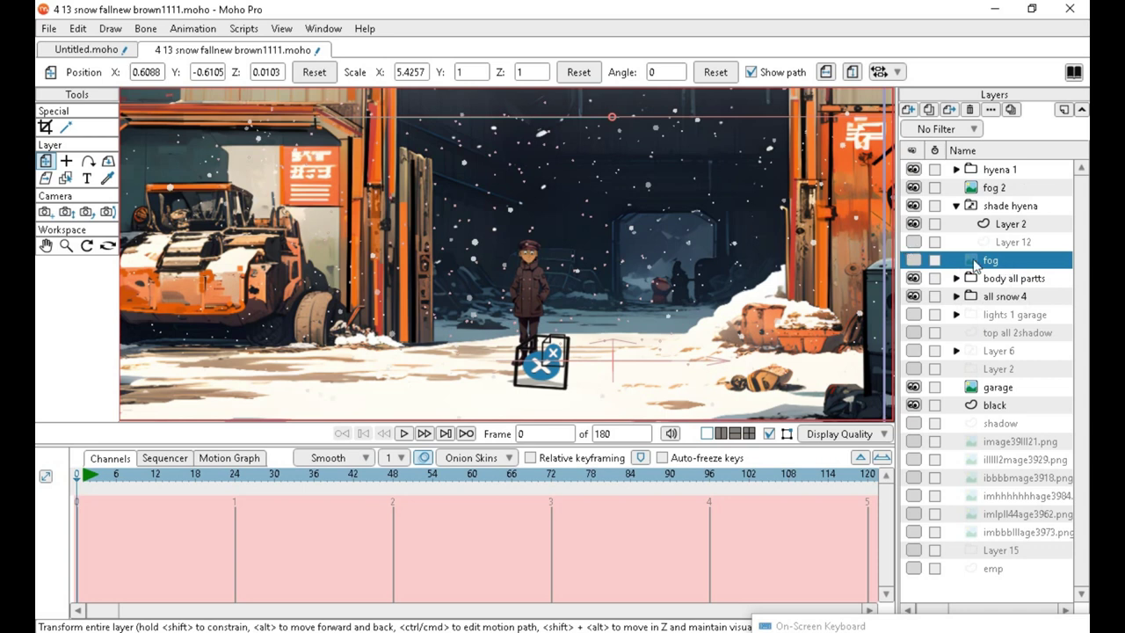
# Show the fog layer again and compare the snowy scene with and without it, near and far.
pyautogui.click(914, 261)
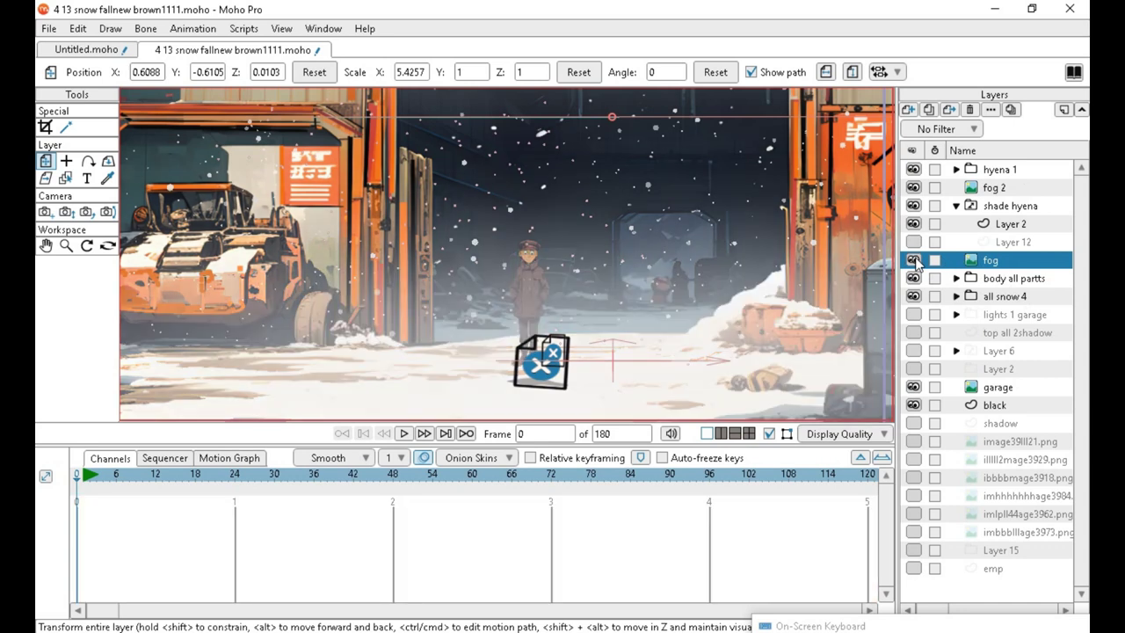
pyautogui.click(914, 260)
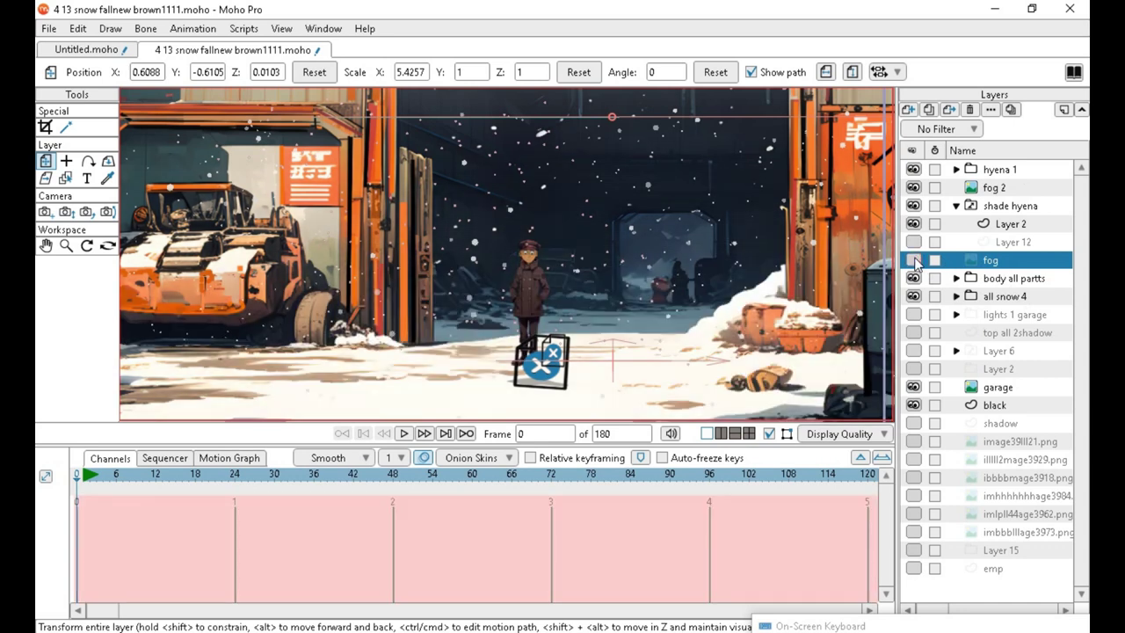
pyautogui.click(914, 260)
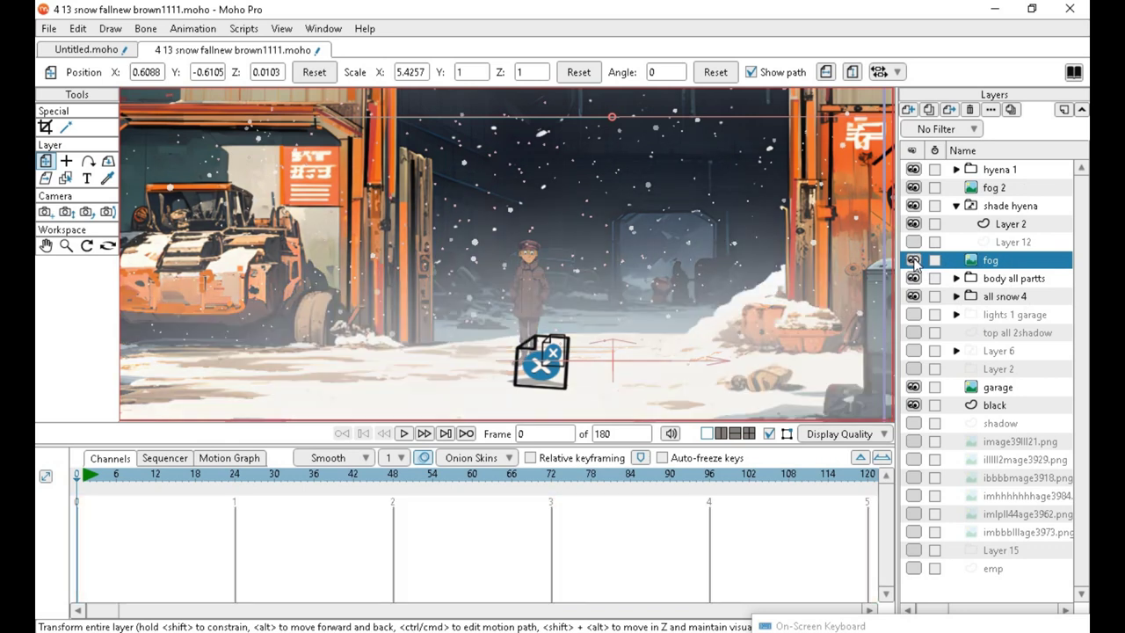
pyautogui.scroll(5, 527, 281)
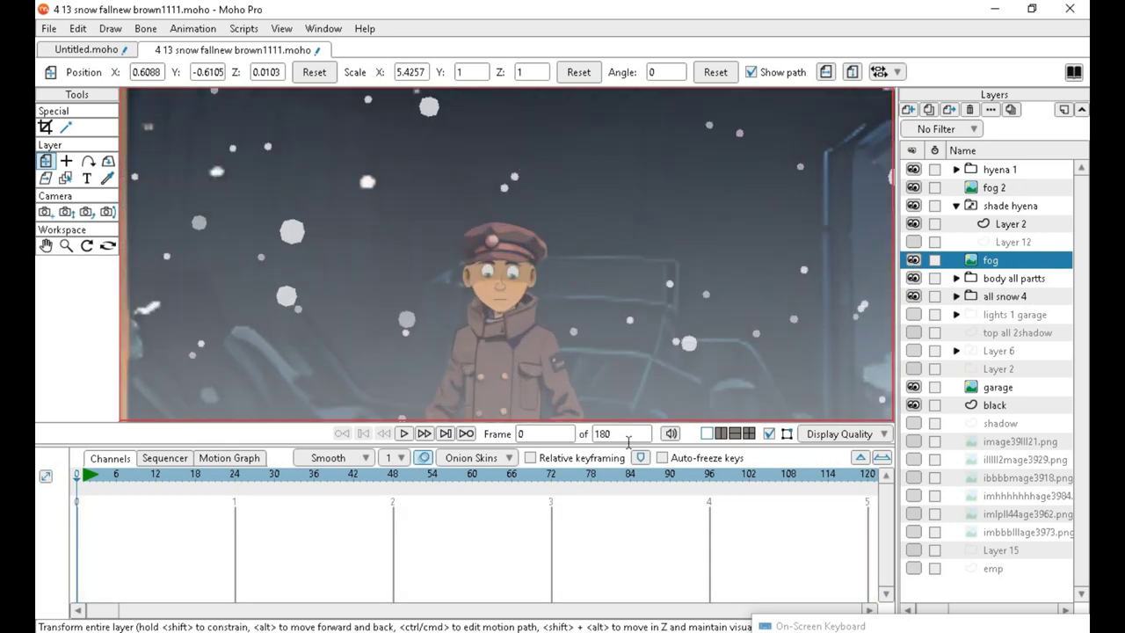
pyautogui.scroll(-3, 712, 327)
pyautogui.scroll(2, 712, 327)
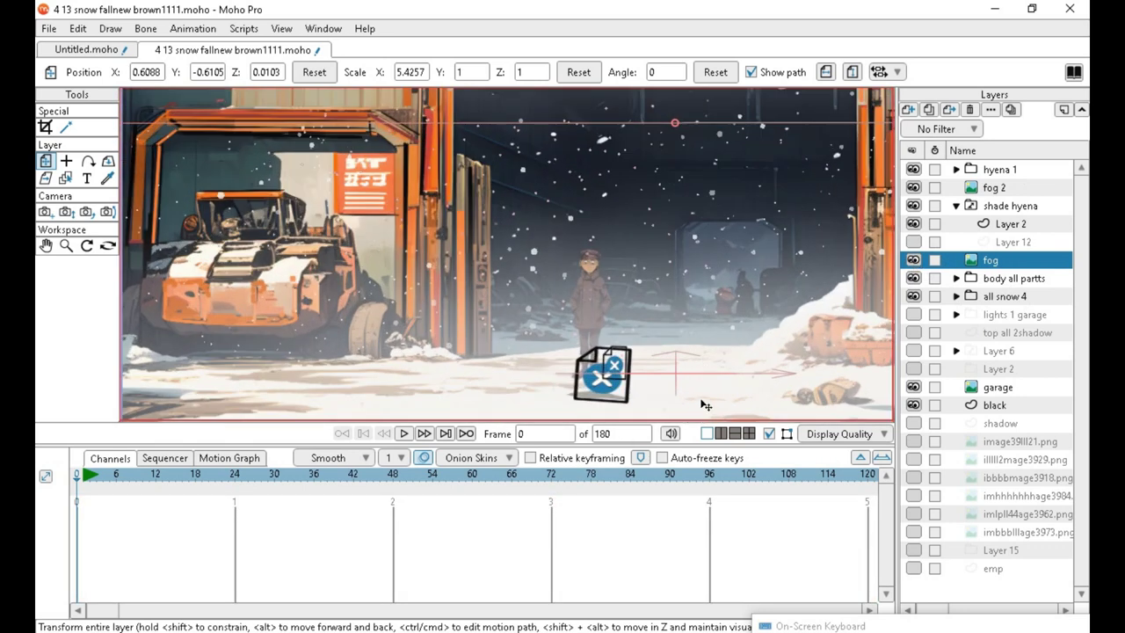
pyautogui.click(914, 260)
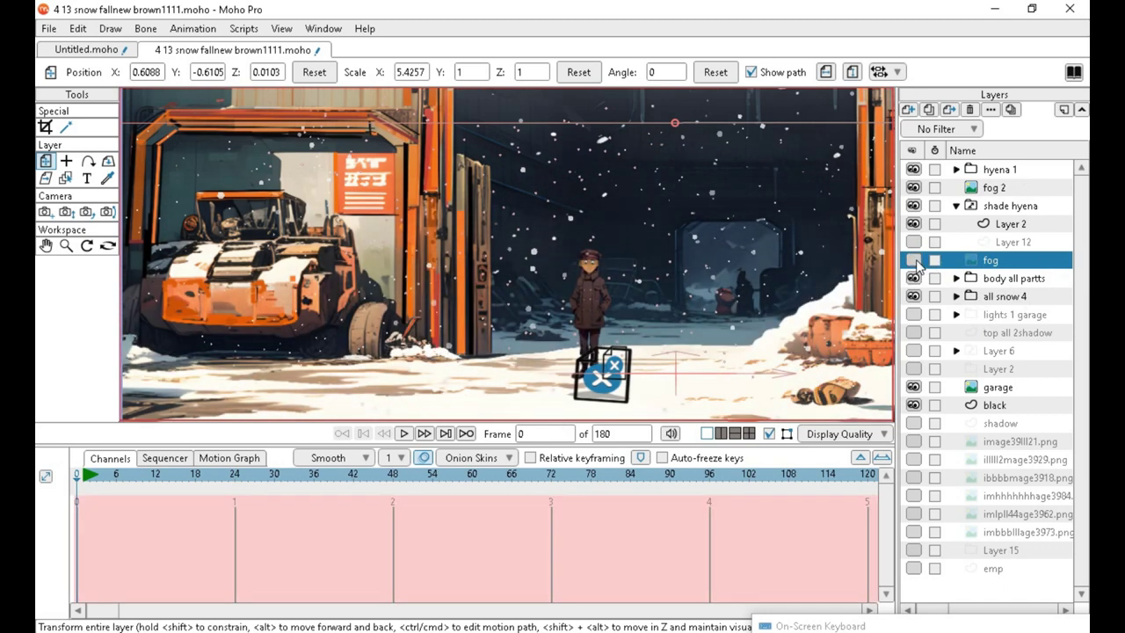
pyautogui.click(913, 260)
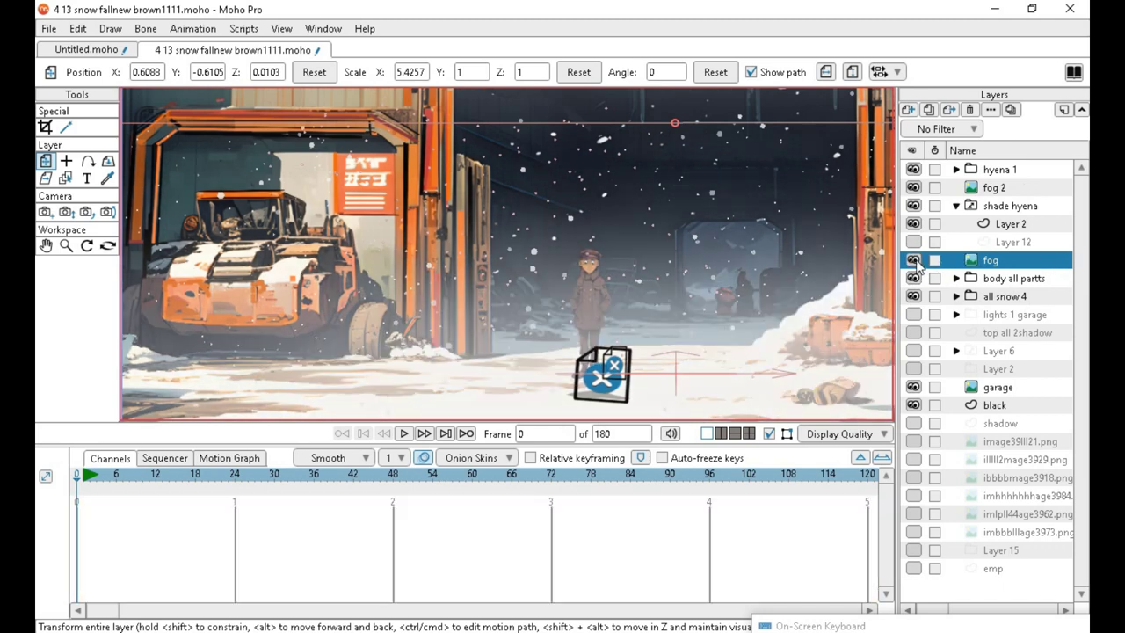
# Set the fog layer's opacity to 49% and shift the layer slightly to X 0.6126.
pyautogui.doubleClick(1001, 261)
pyautogui.rightClick(1001, 260)
pyautogui.doubleClick(465, 216)
pyautogui.write('67')
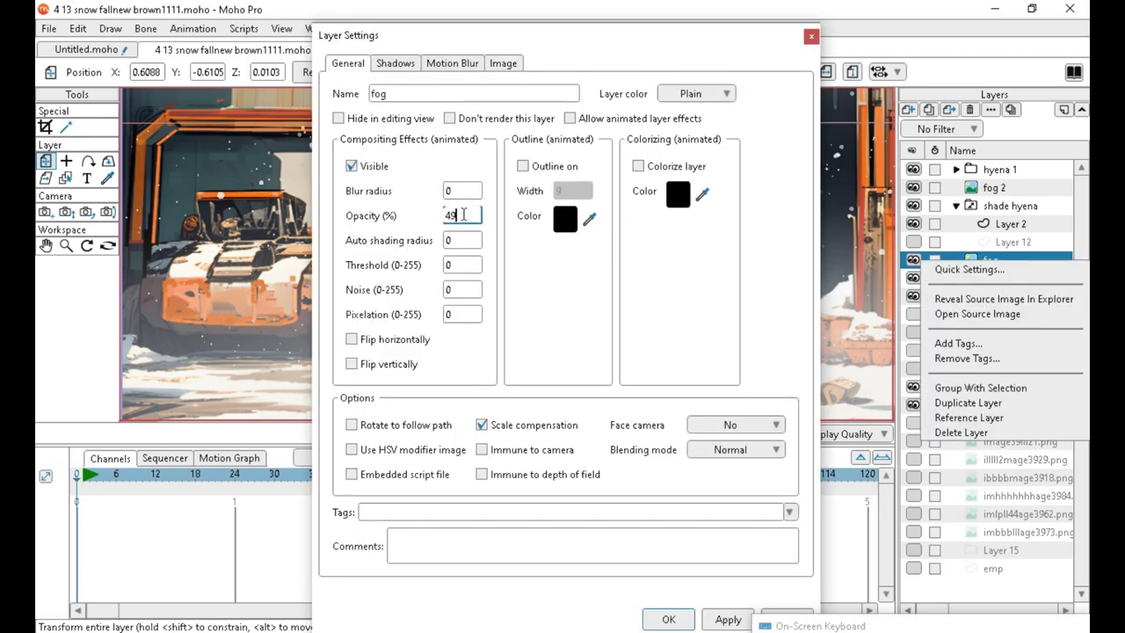
pyautogui.click(728, 619)
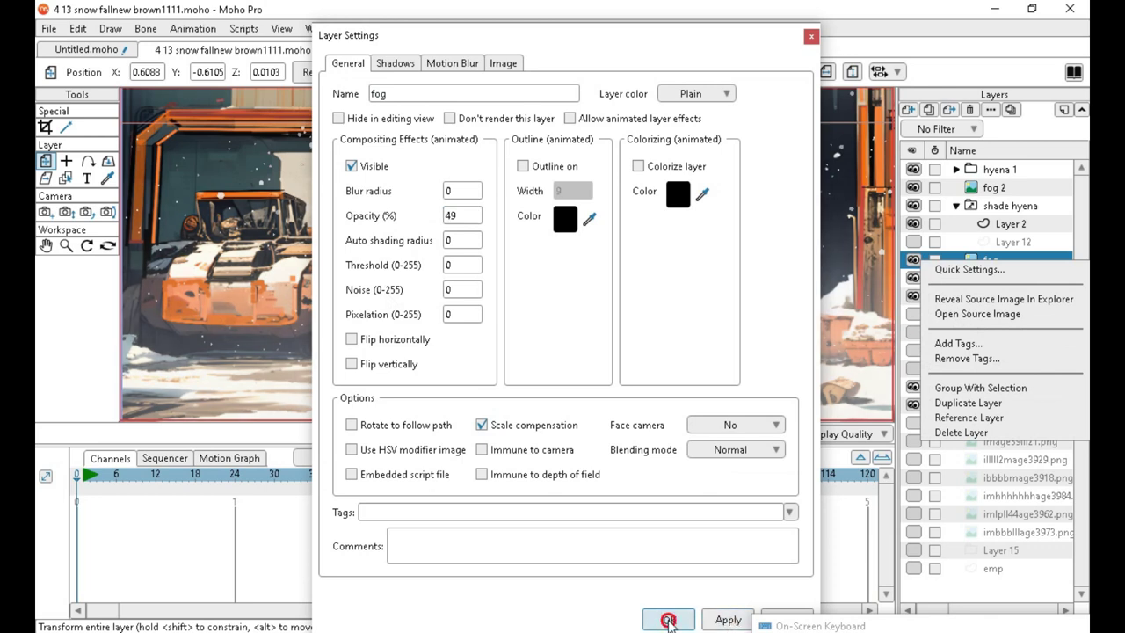
pyautogui.click(668, 620)
pyautogui.click(666, 351)
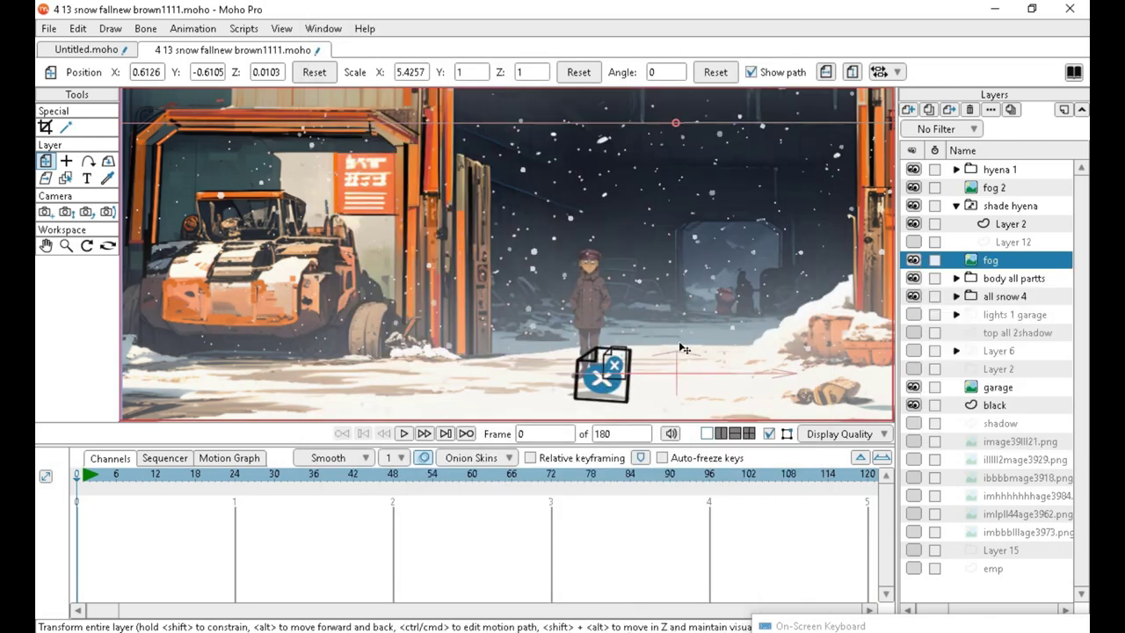
# Show the top all 2shadow layer and examine how it darkens the garage around the character, near and far.
pyautogui.scroll(5, 615, 351)
pyautogui.scroll(-7, 616, 365)
pyautogui.scroll(-3, 638, 371)
pyautogui.scroll(6, 640, 364)
pyautogui.scroll(-1, 591, 337)
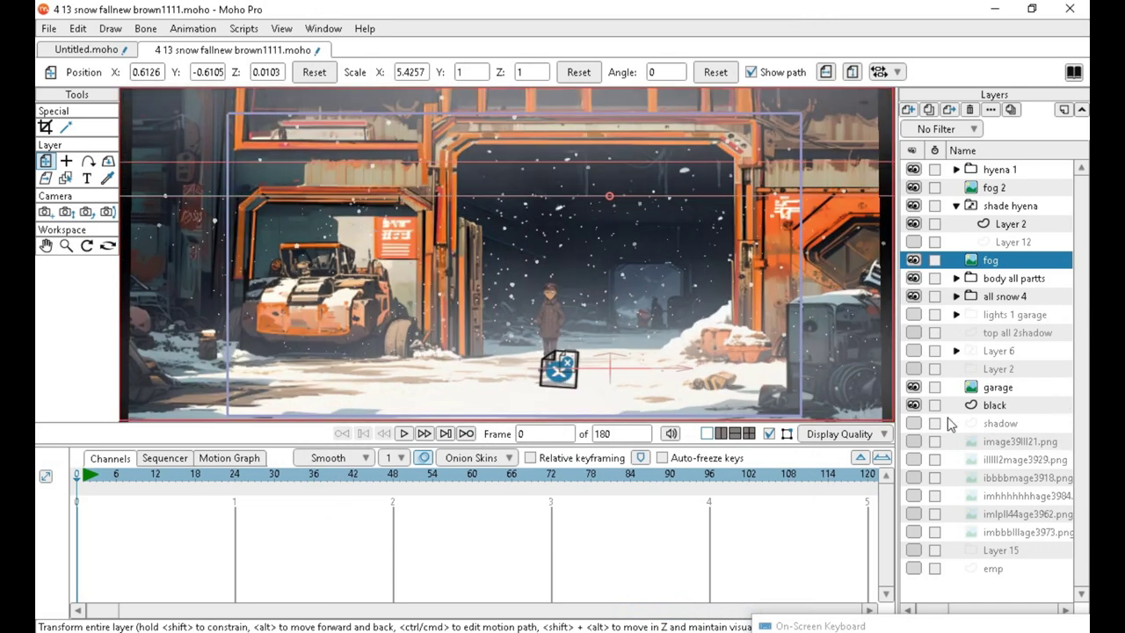
pyautogui.click(913, 333)
pyautogui.click(913, 333)
pyautogui.click(913, 333)
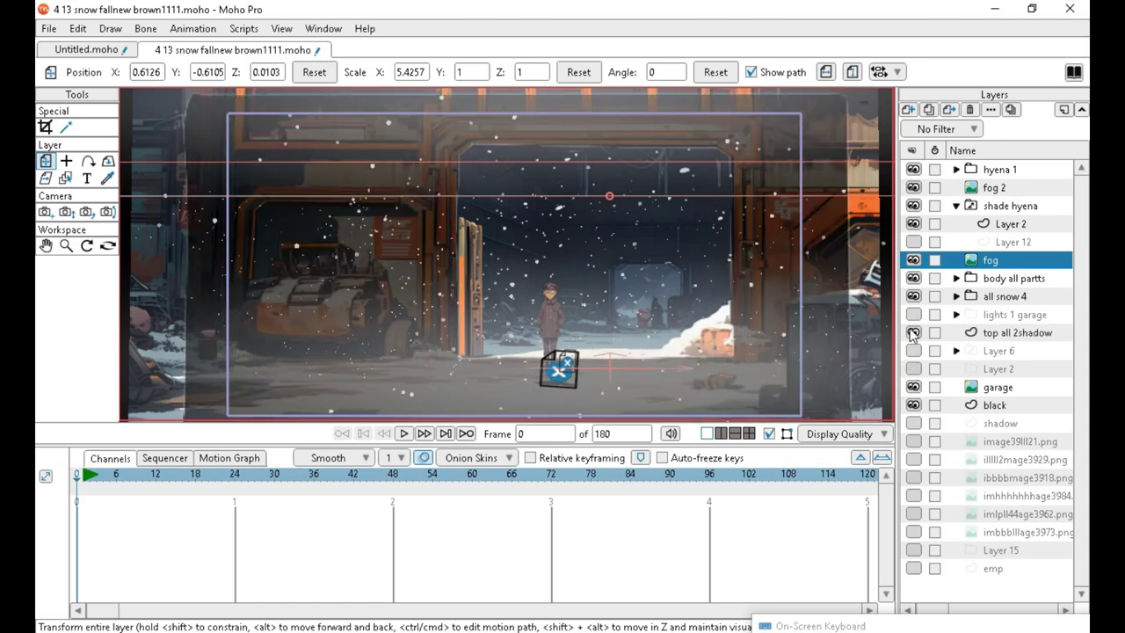
pyautogui.scroll(5, 531, 351)
pyautogui.scroll(3, 532, 352)
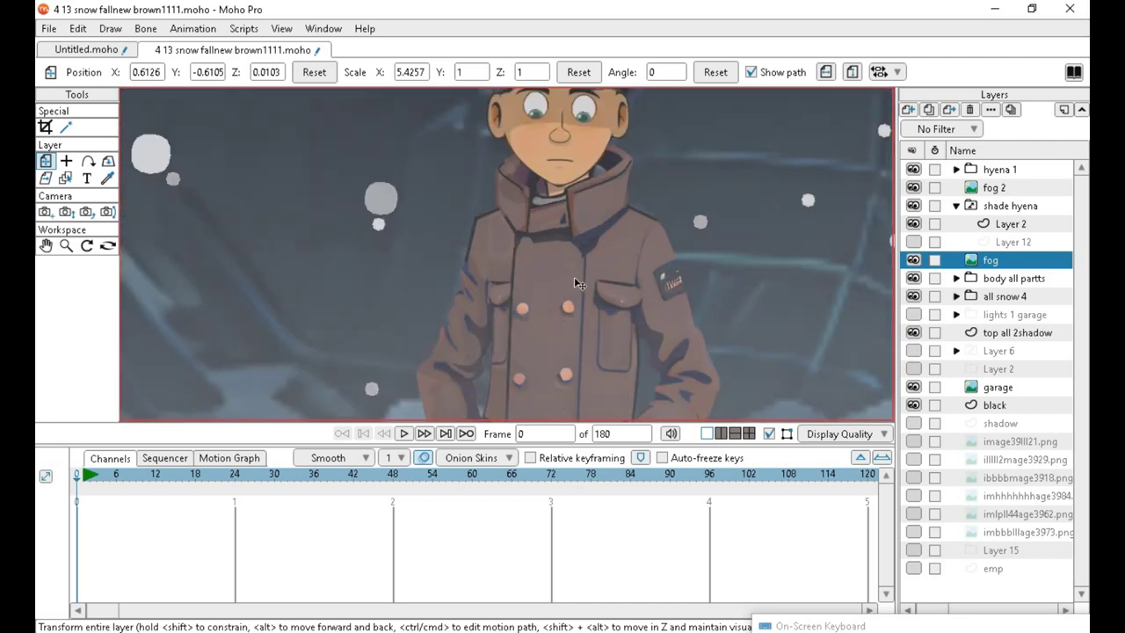
pyautogui.scroll(-8, 597, 378)
pyautogui.scroll(5, 613, 378)
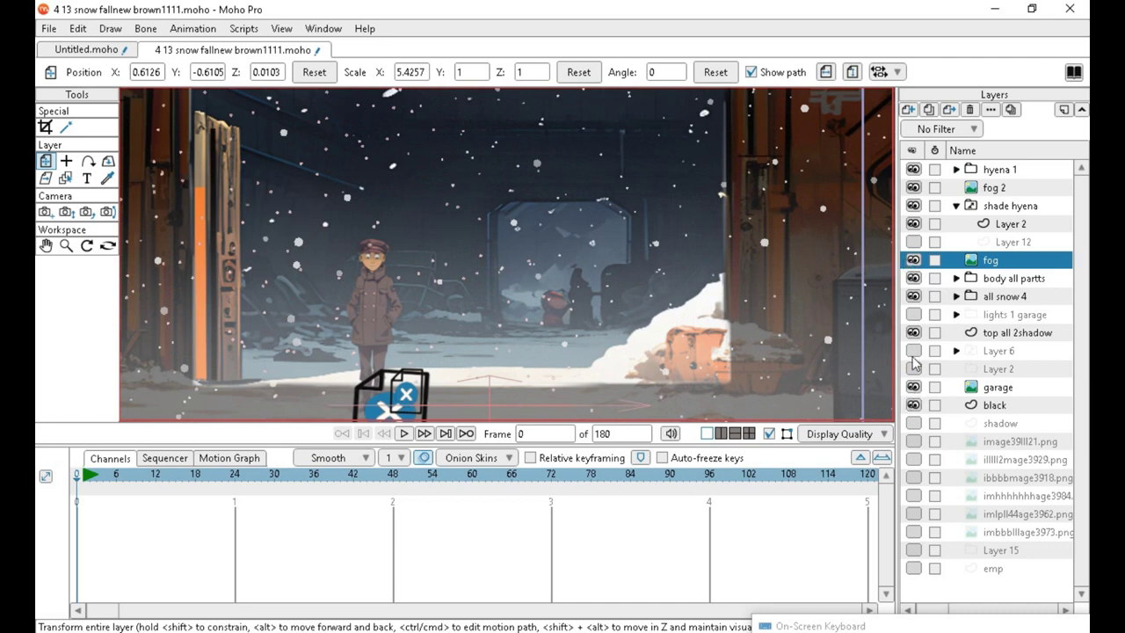
# Toggle the top all 2shadow layer repeatedly to compare the lit and darkened garage, leaving it hidden.
pyautogui.click(913, 332)
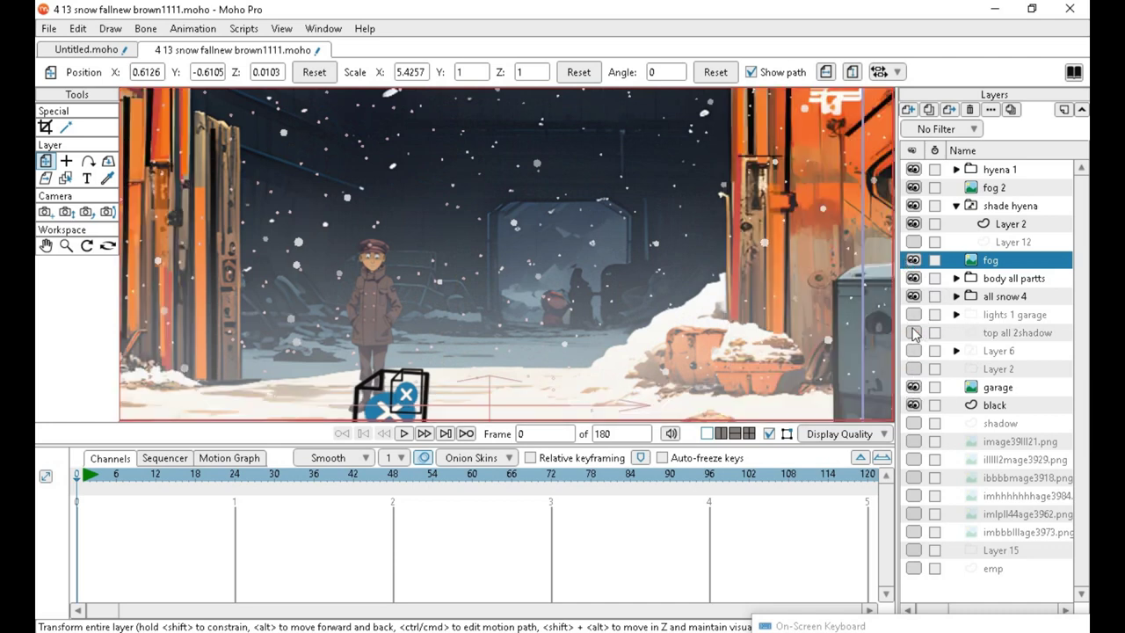
pyautogui.click(913, 332)
pyautogui.click(913, 333)
pyautogui.click(913, 332)
pyautogui.click(913, 333)
pyautogui.scroll(-3, 641, 346)
pyautogui.scroll(5, 641, 346)
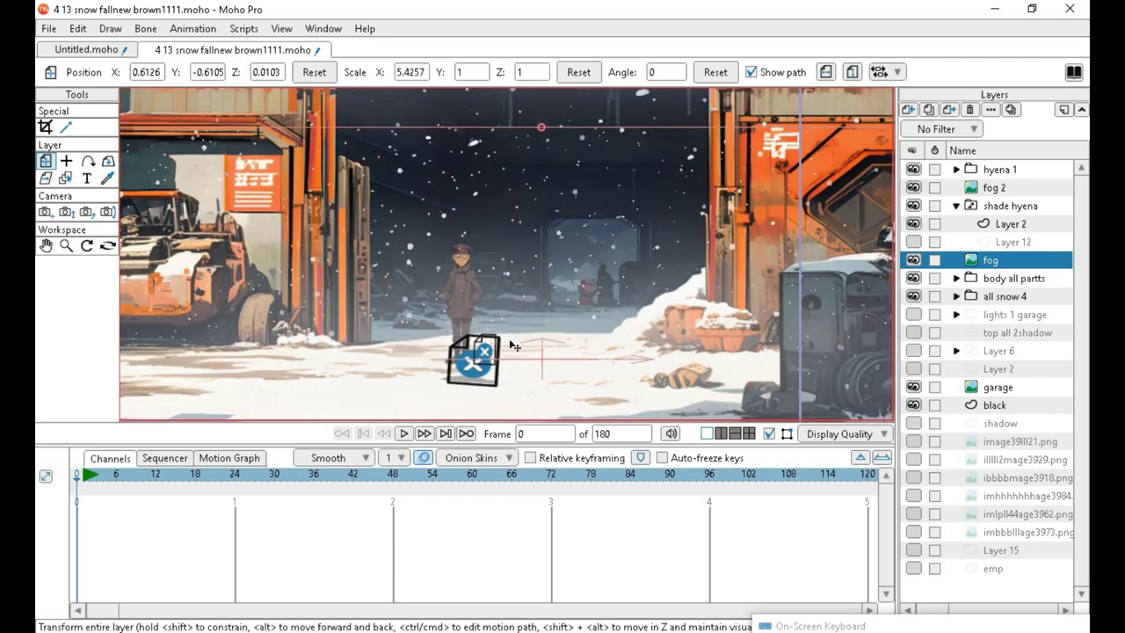
pyautogui.scroll(-3, 645, 343)
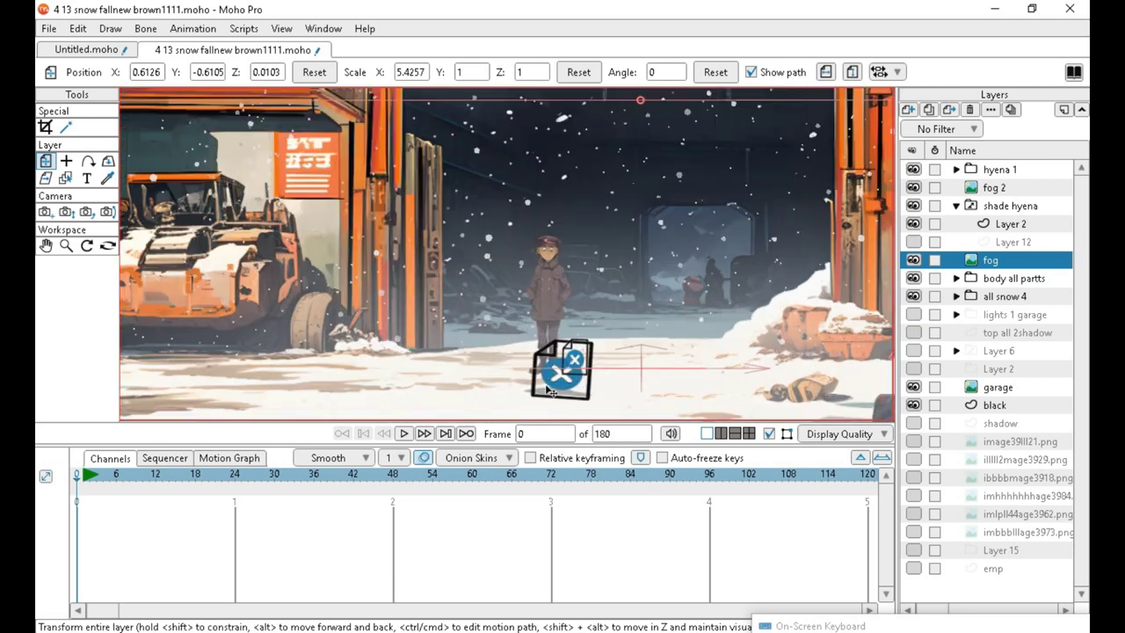
# Show the lights 1 garage group, play the animation to review it, and return to frame 0.
pyautogui.click(405, 434)
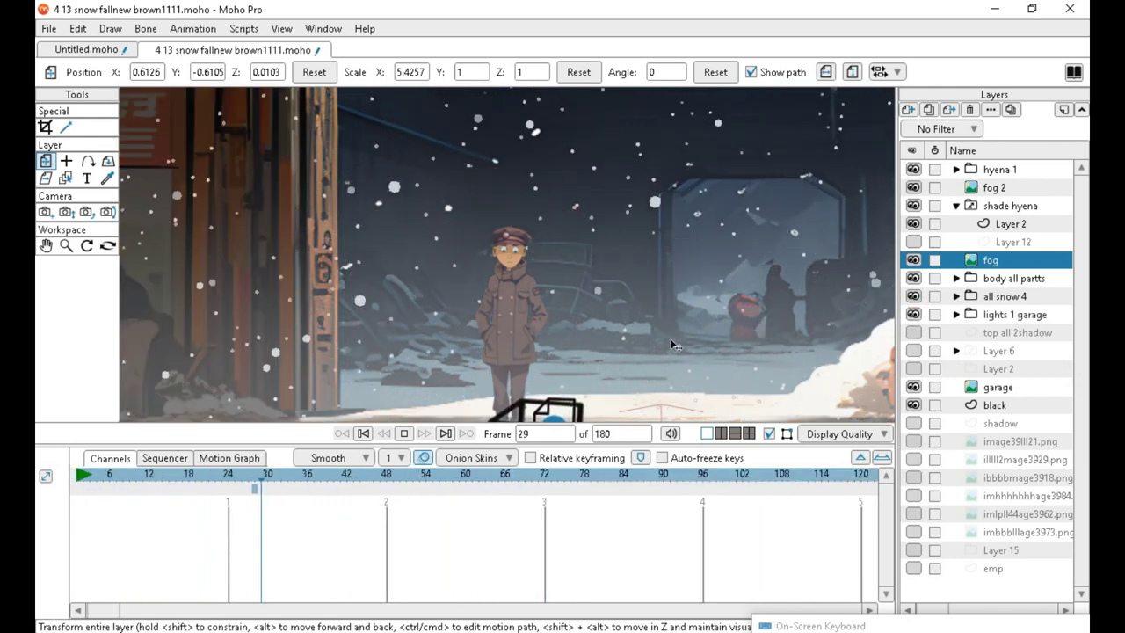
pyautogui.click(914, 314)
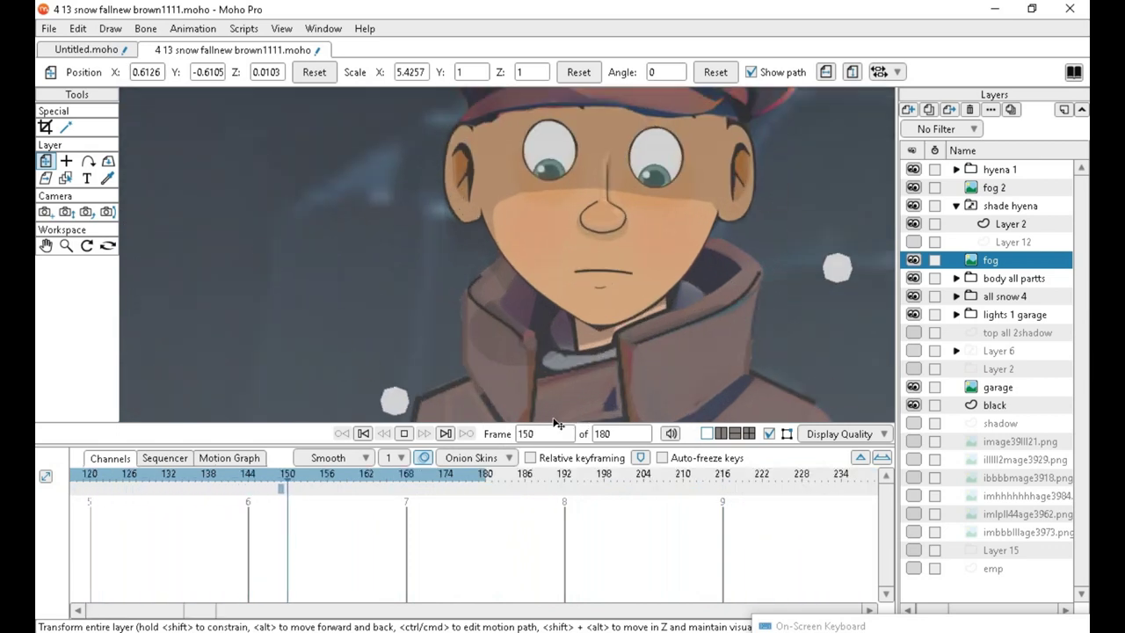
pyautogui.click(404, 433)
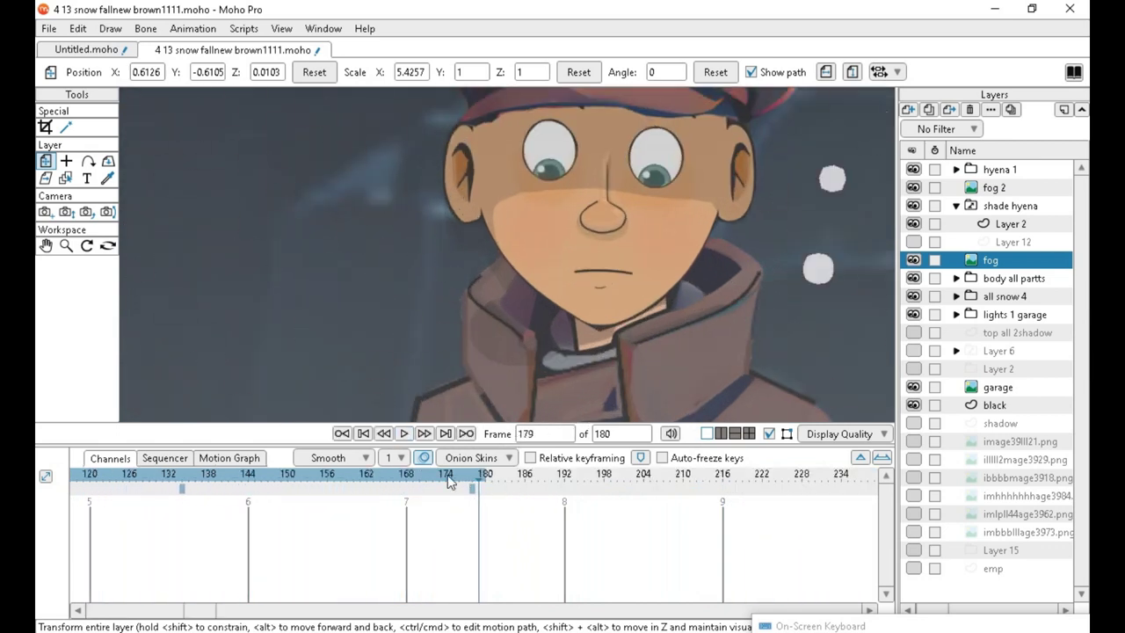
pyautogui.moveTo(482, 486); pyautogui.dragTo(65, 509)
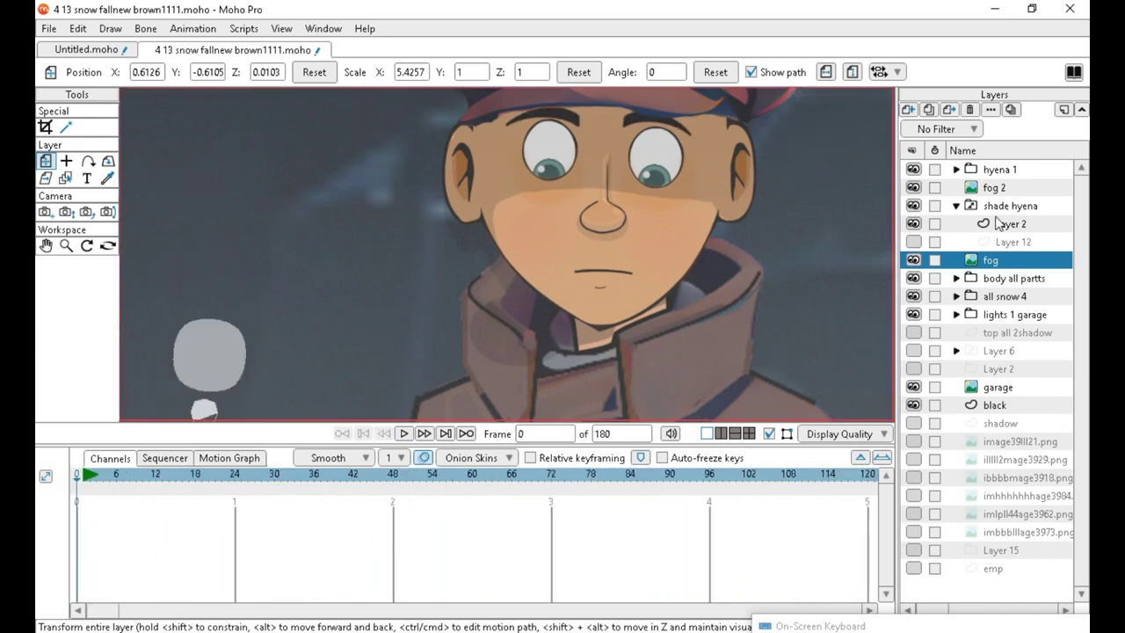
# Toggle the body all partts group off and on and examine the character against the whole garage.
pyautogui.click(913, 279)
pyautogui.click(913, 279)
pyautogui.scroll(-5, 631, 273)
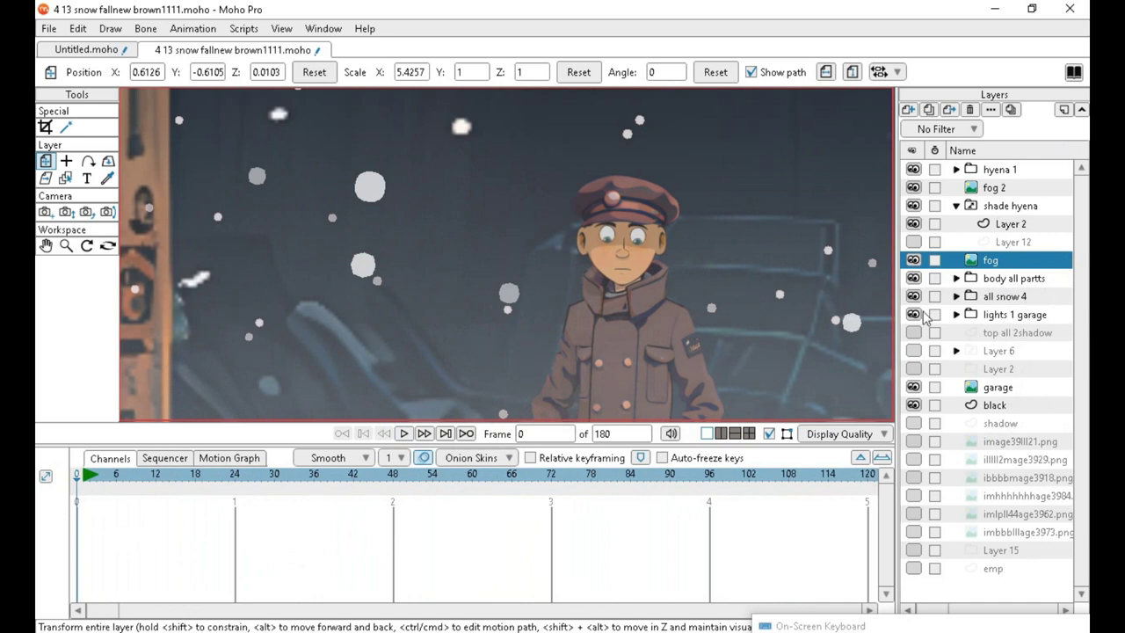
pyautogui.scroll(-4, 850, 318)
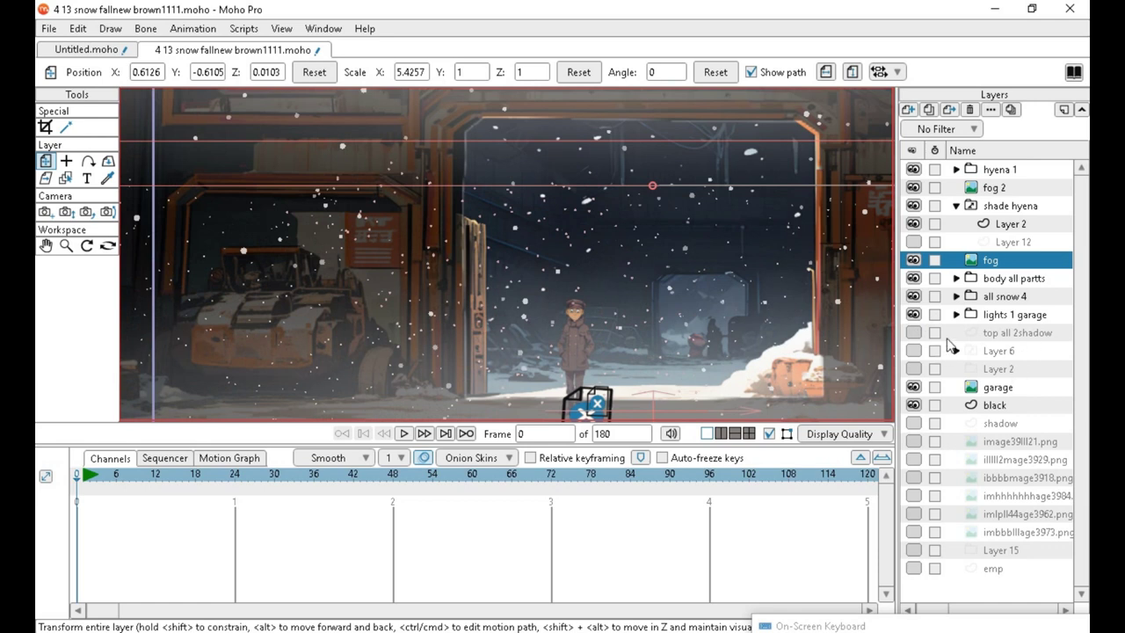
# Show the top all 2shadow layer together with lights 1 garage and examine the combined shading near and far.
pyautogui.click(914, 332)
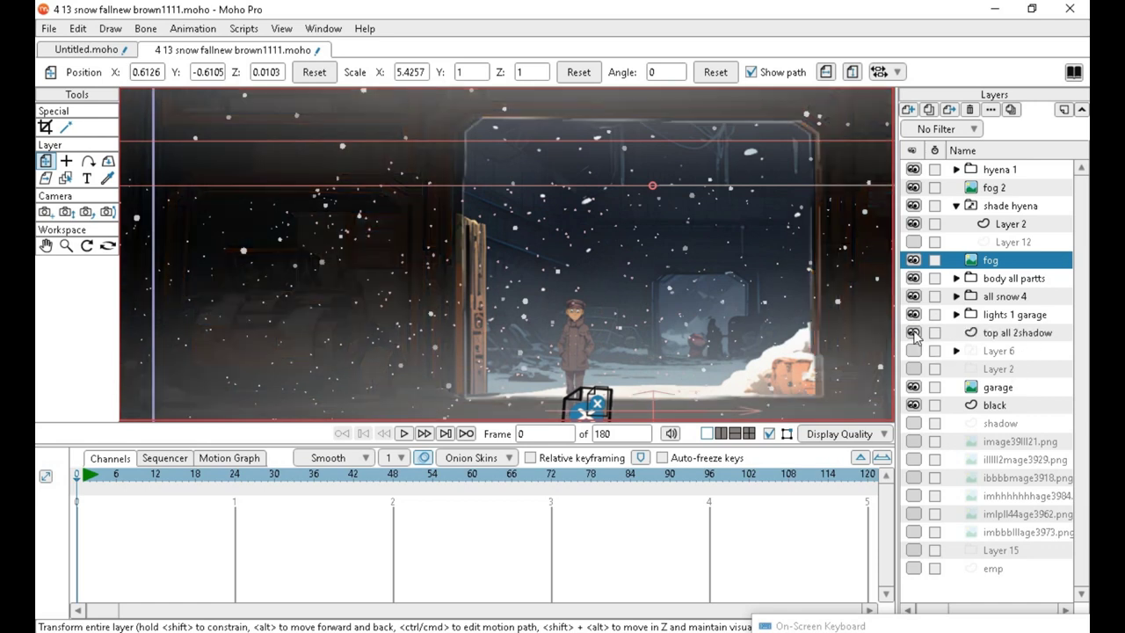
pyautogui.scroll(2, 562, 316)
pyautogui.scroll(-5, 547, 264)
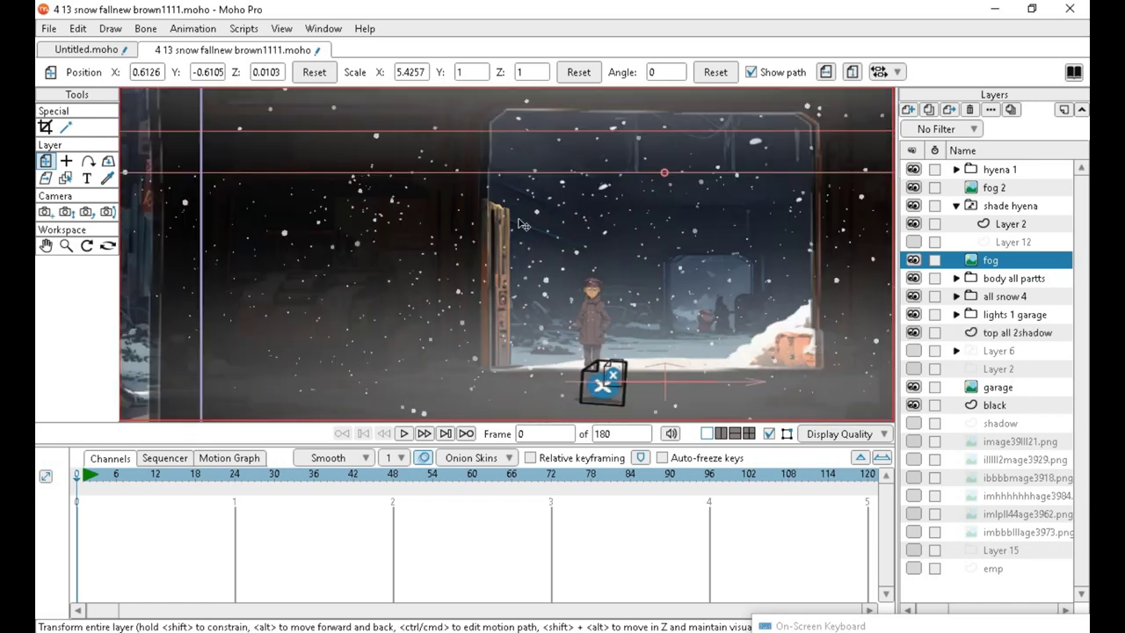
pyautogui.scroll(4, 547, 264)
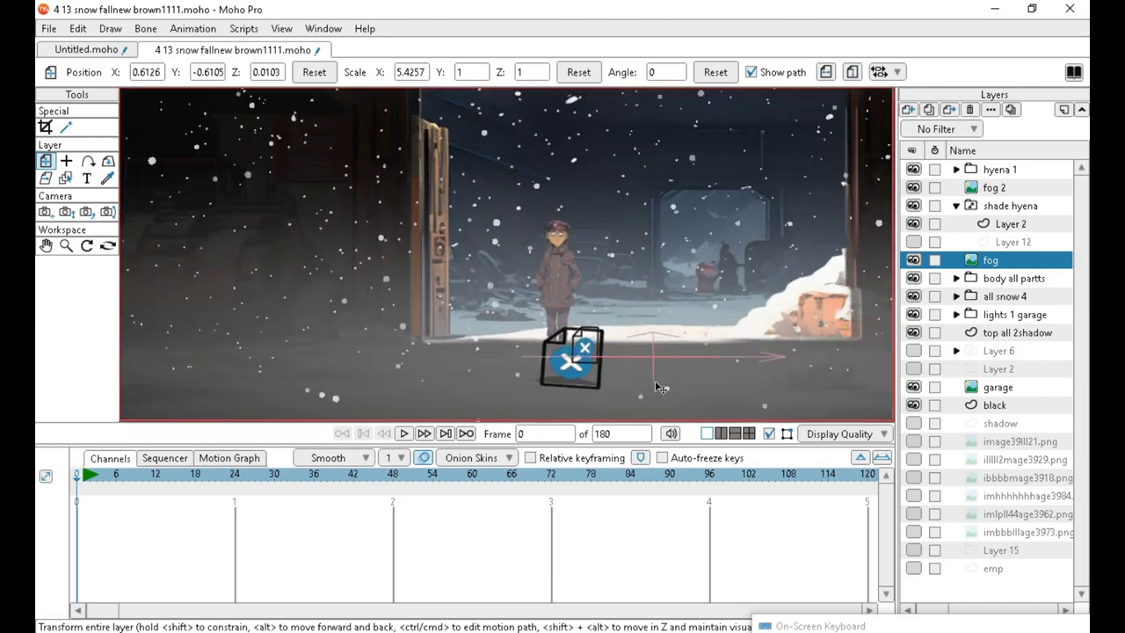
pyautogui.scroll(-3, 609, 263)
pyautogui.scroll(3, 609, 262)
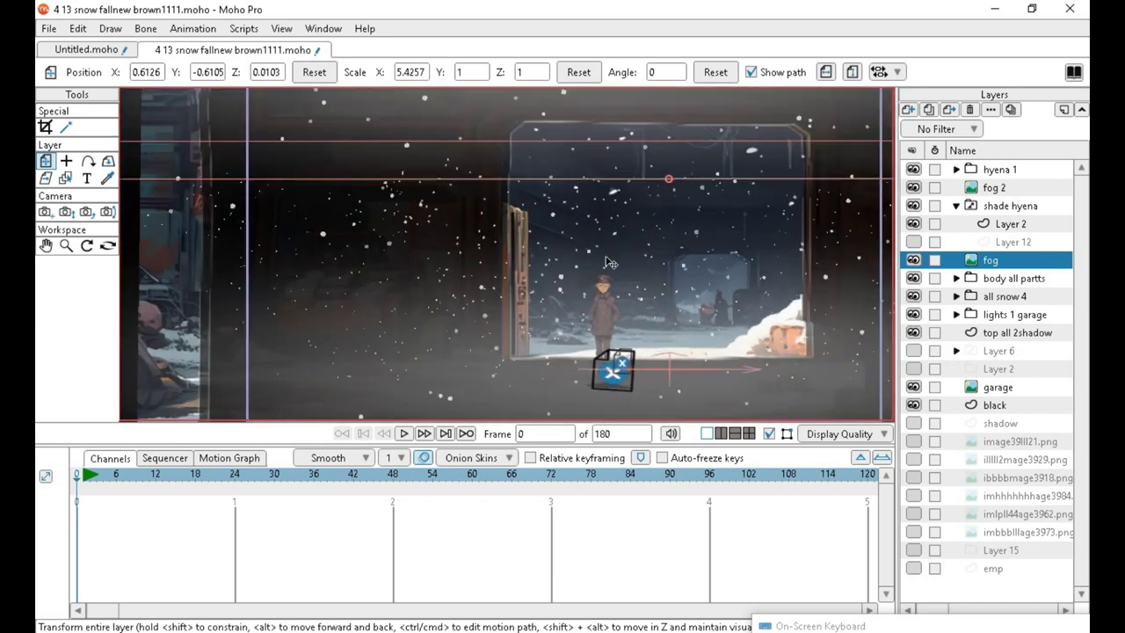
pyautogui.scroll(1, 608, 262)
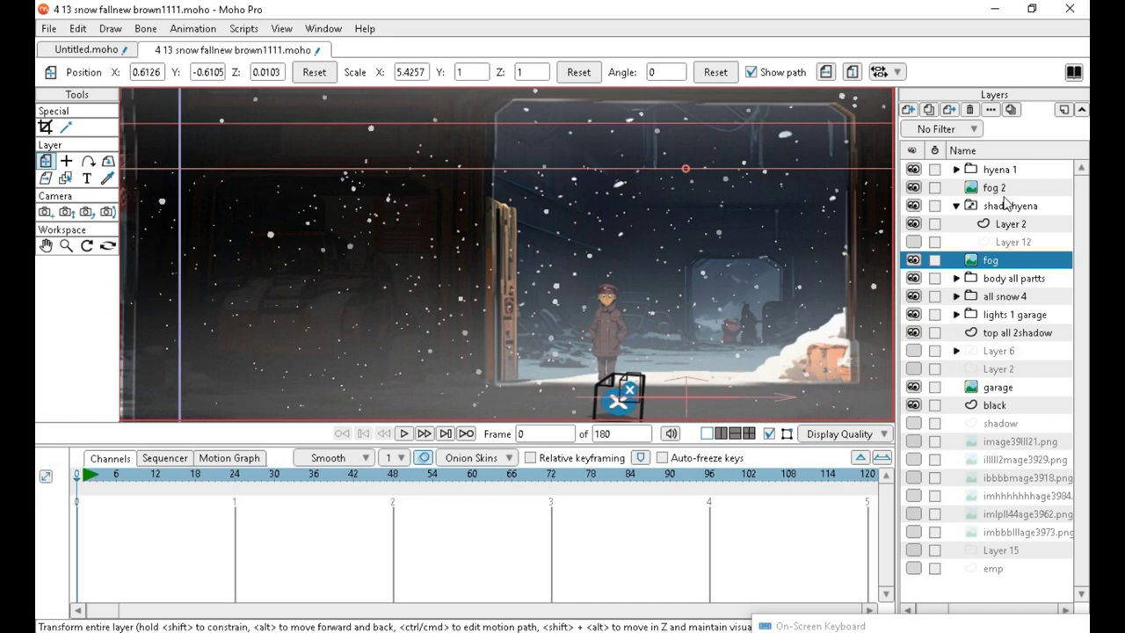
# Compare the scene with and without the fog 2 layer, and hide the fog layer.
pyautogui.click(914, 188)
pyautogui.click(914, 188)
pyautogui.click(914, 188)
pyautogui.click(914, 188)
pyautogui.click(914, 260)
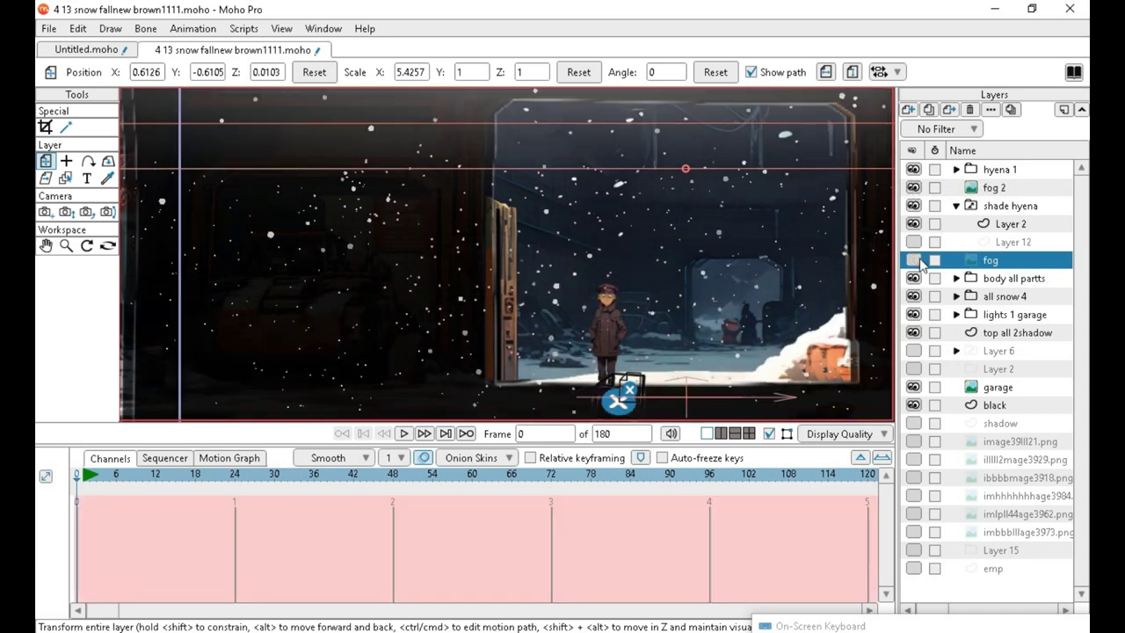
pyautogui.scroll(5, 555, 371)
pyautogui.scroll(-6, 515, 381)
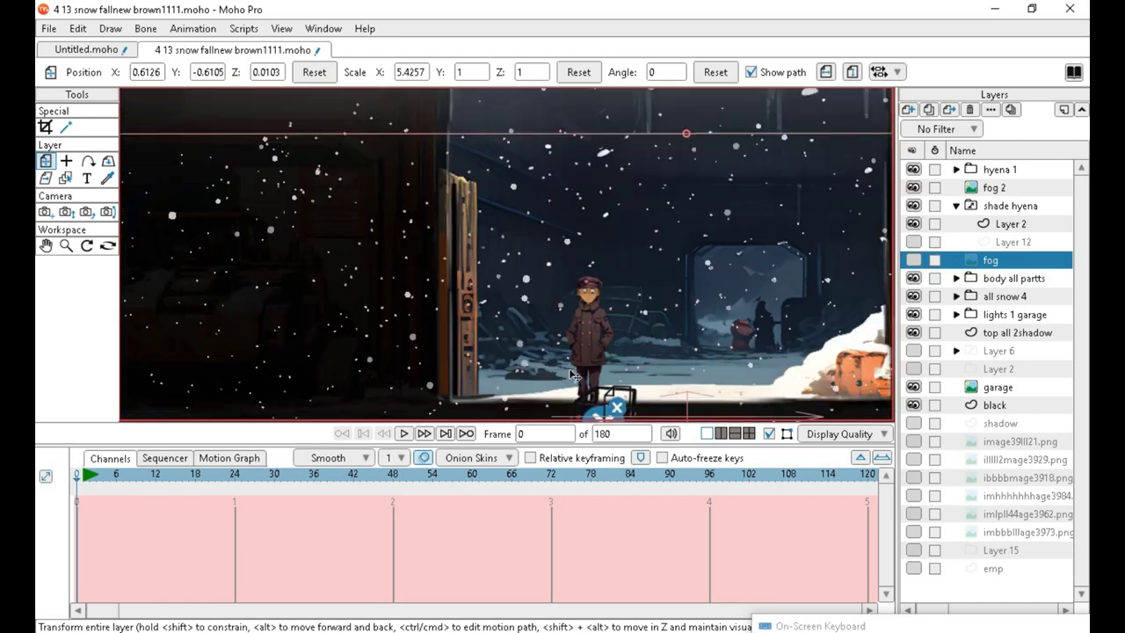
pyautogui.scroll(2, 401, 351)
pyautogui.scroll(2, 479, 246)
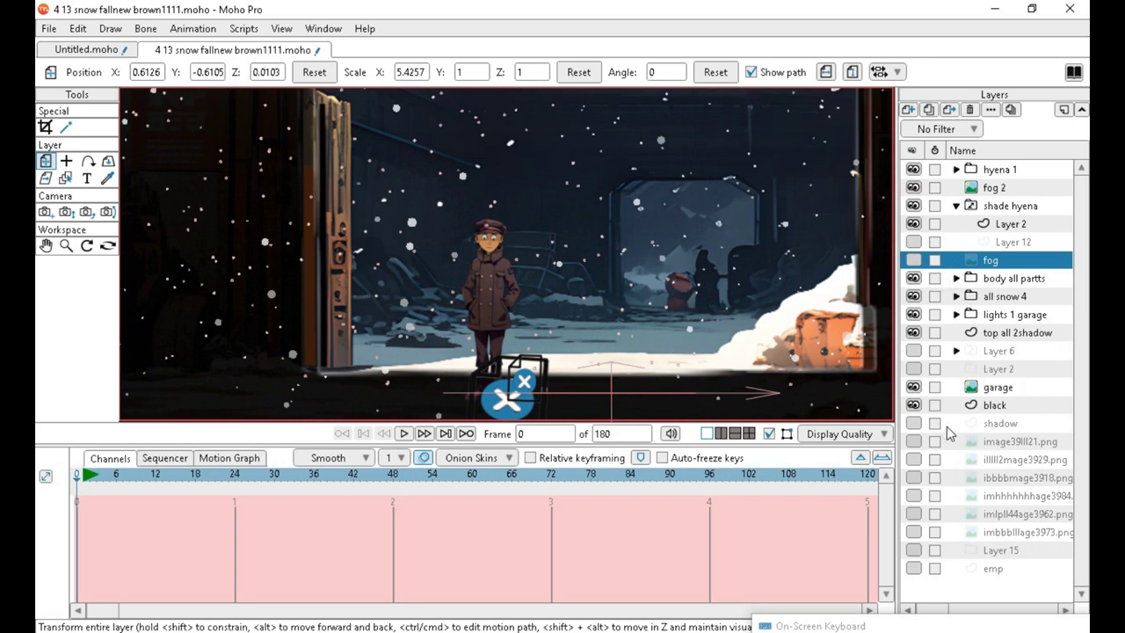
# Toggle the top all 2shadow layer off and on, and hide the lights 1 garage group to examine the shadow alone.
pyautogui.click(914, 332)
pyautogui.click(914, 333)
pyautogui.click(913, 315)
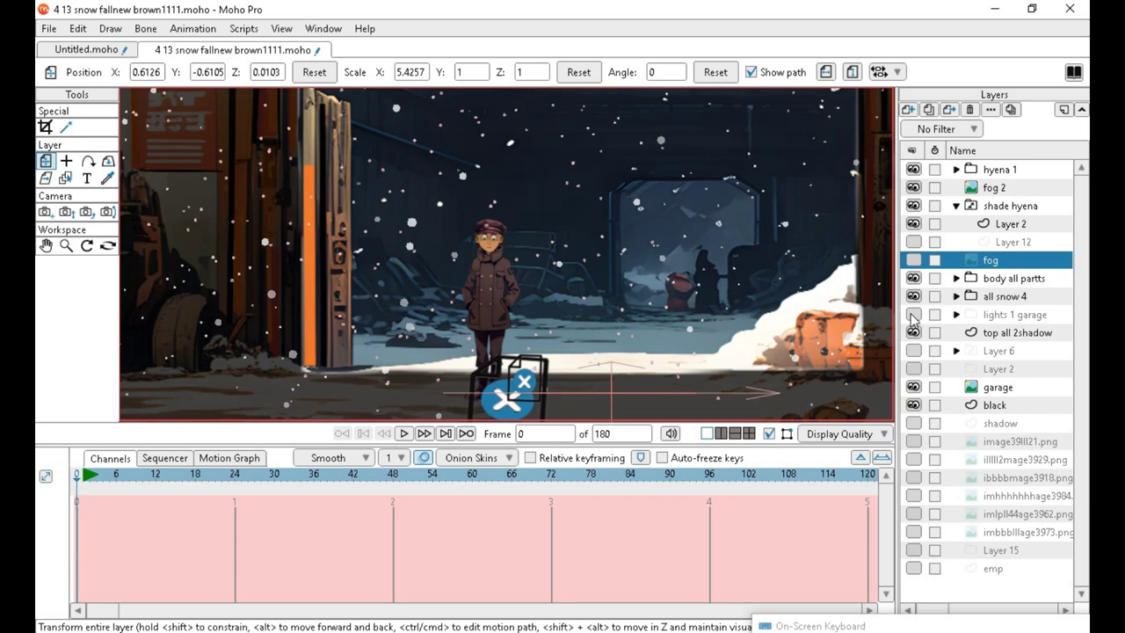
pyautogui.scroll(3, 676, 128)
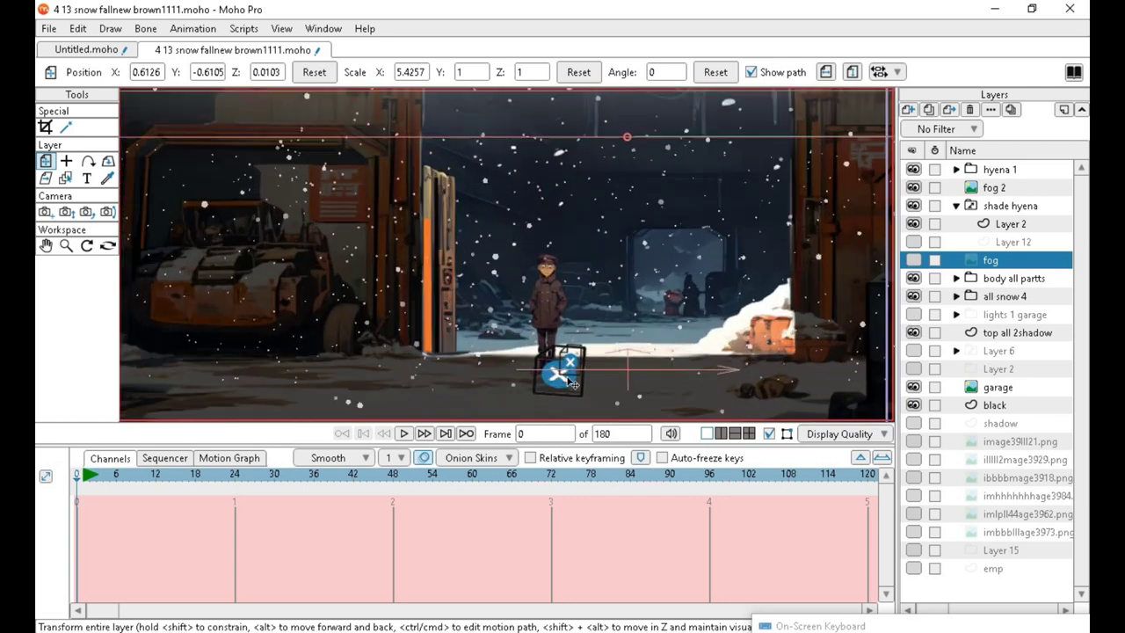
pyautogui.scroll(-3, 576, 255)
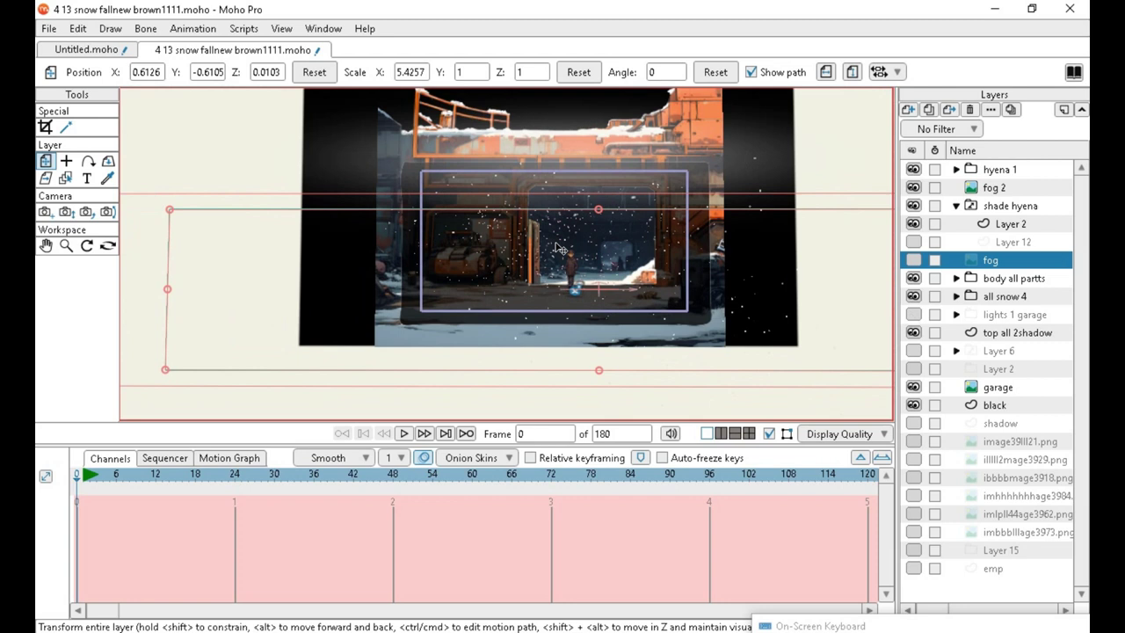
pyautogui.scroll(2, 576, 255)
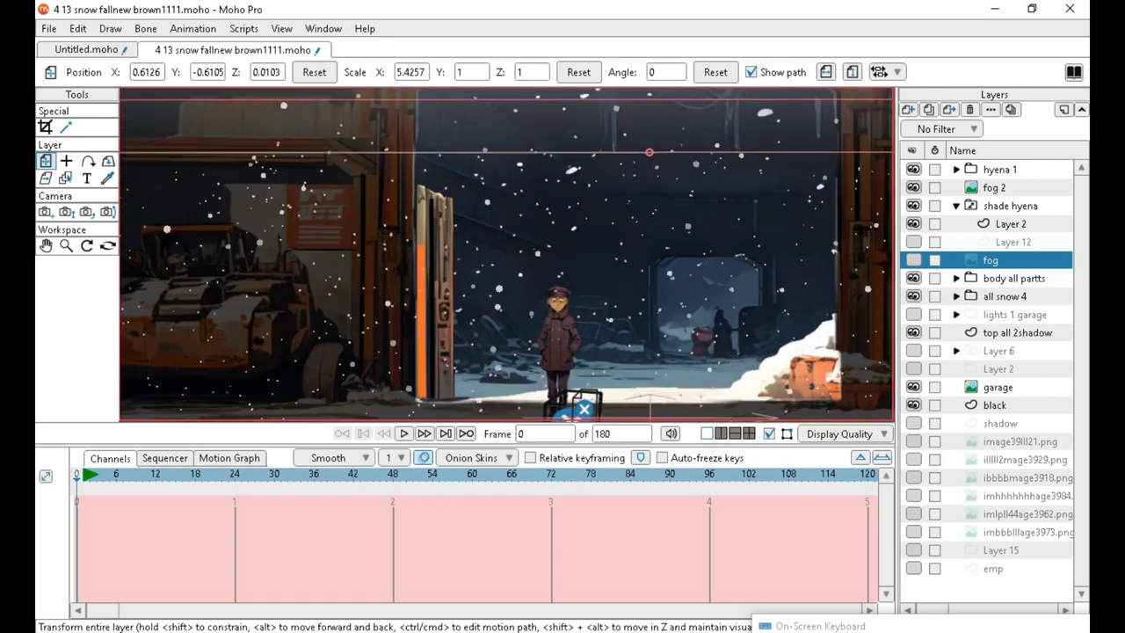
# Toggle the all snow 4 group to check the snowfall, and hide the top all 2shadow layer.
pyautogui.click(914, 296)
pyautogui.click(916, 297)
pyautogui.click(914, 333)
pyautogui.click(915, 334)
pyautogui.click(914, 333)
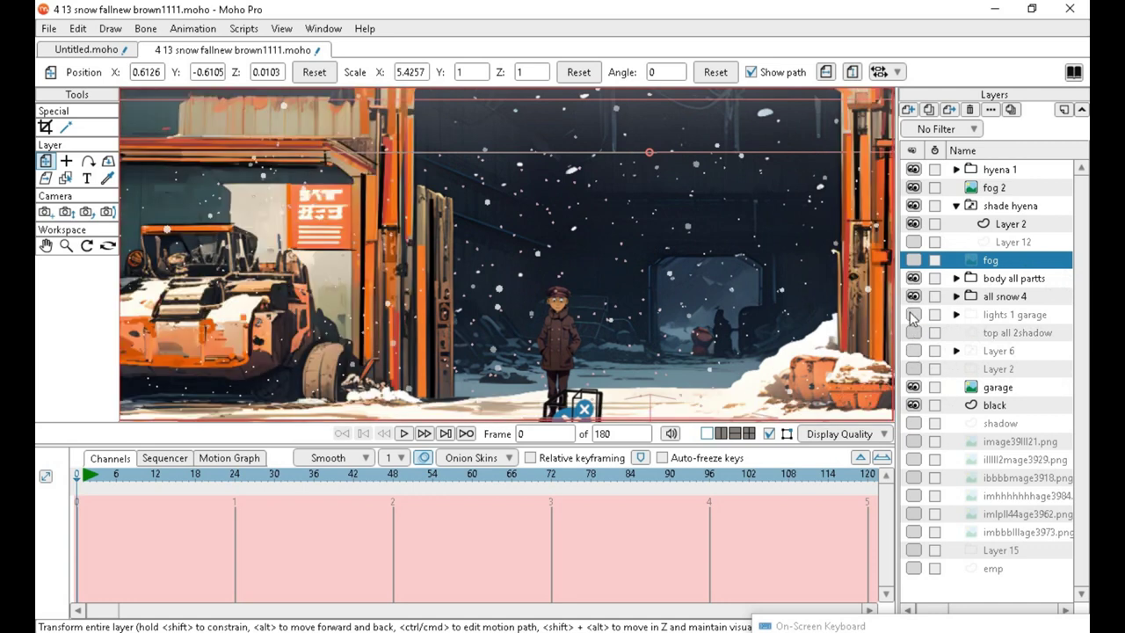
# Show the lights 1 garage group again and play the animation, stopping at frame 98.
pyautogui.click(914, 315)
pyautogui.scroll(-3, 584, 277)
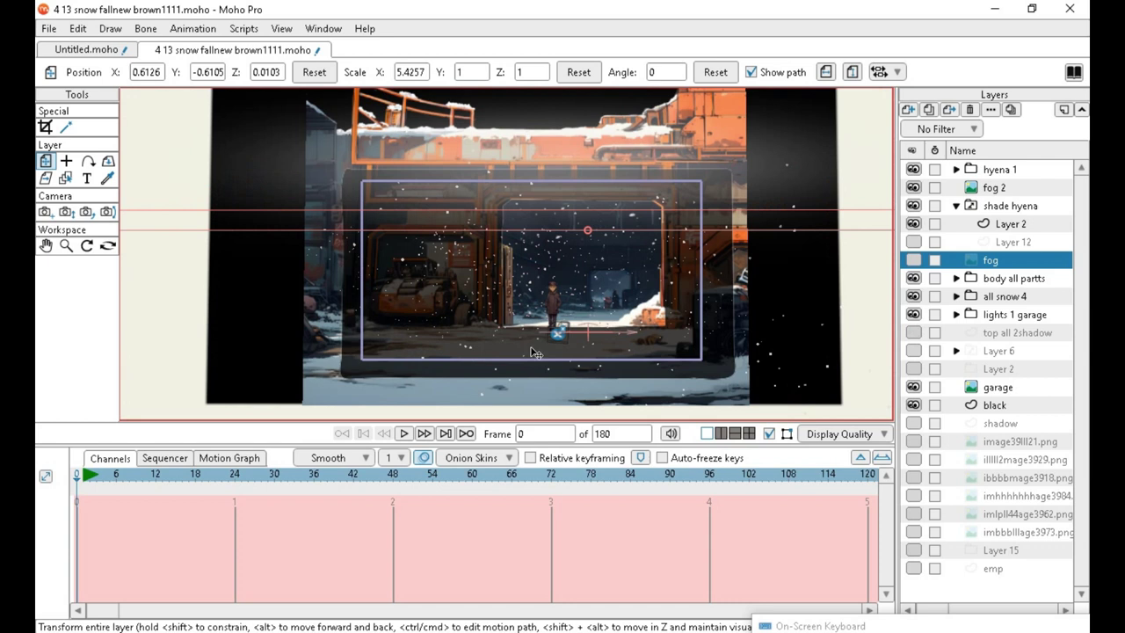
pyautogui.scroll(3, 583, 277)
pyautogui.scroll(-6, 562, 281)
pyautogui.scroll(5, 550, 287)
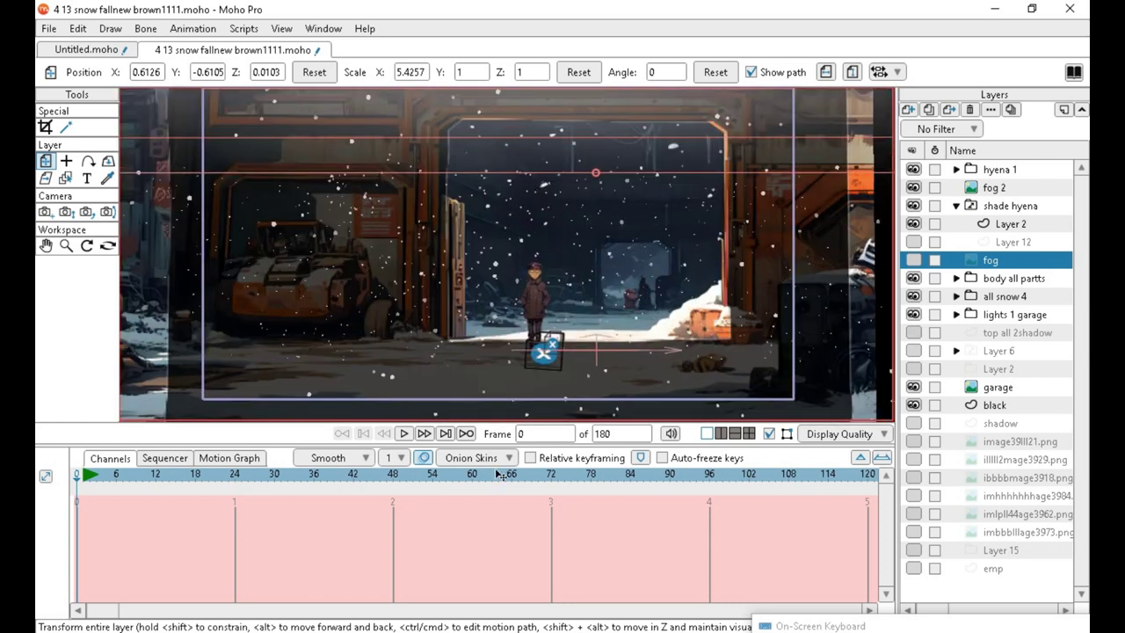
pyautogui.click(403, 433)
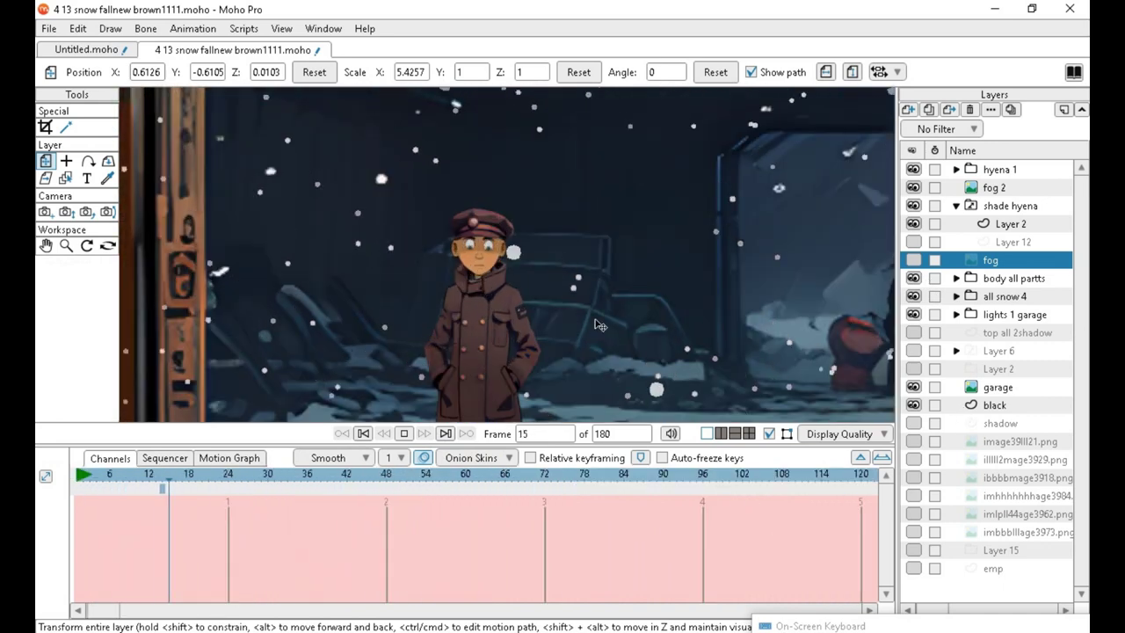
pyautogui.click(405, 433)
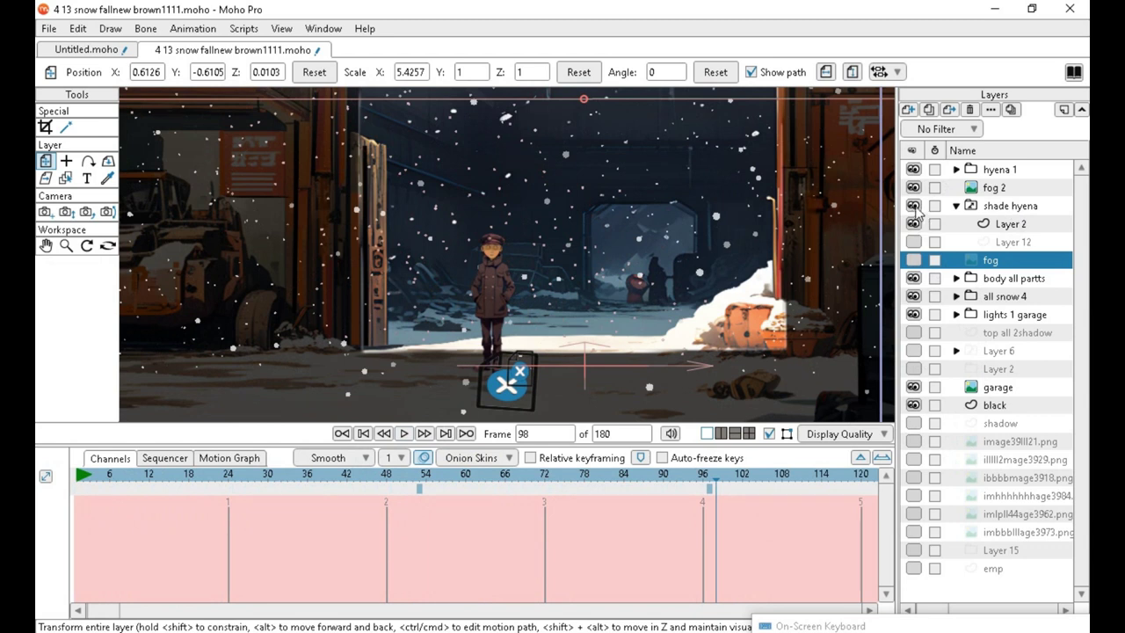
# Compare the scene with the shade hyena group and fog 2 layer off and on, and hide the body all partts group.
pyautogui.click(913, 208)
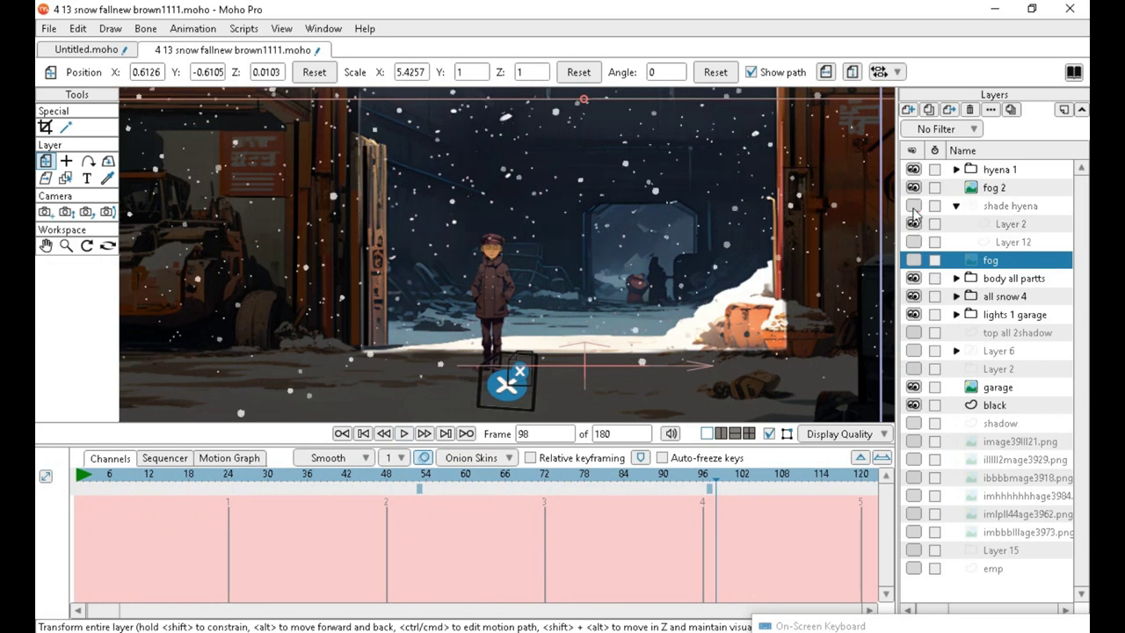
pyautogui.click(914, 207)
pyautogui.click(913, 188)
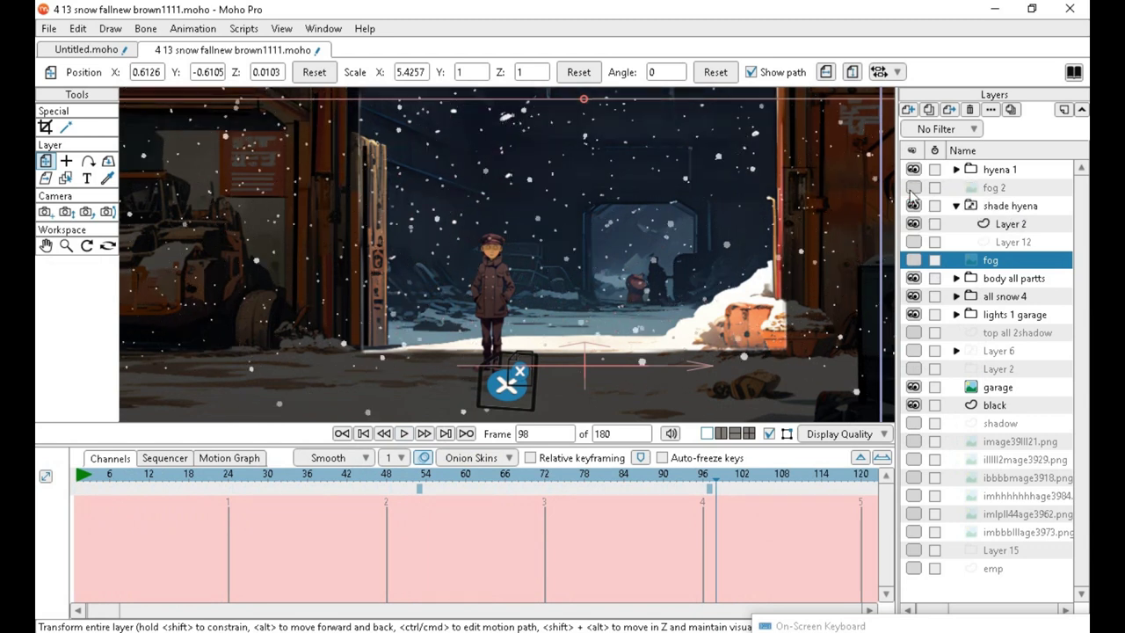
pyautogui.click(913, 208)
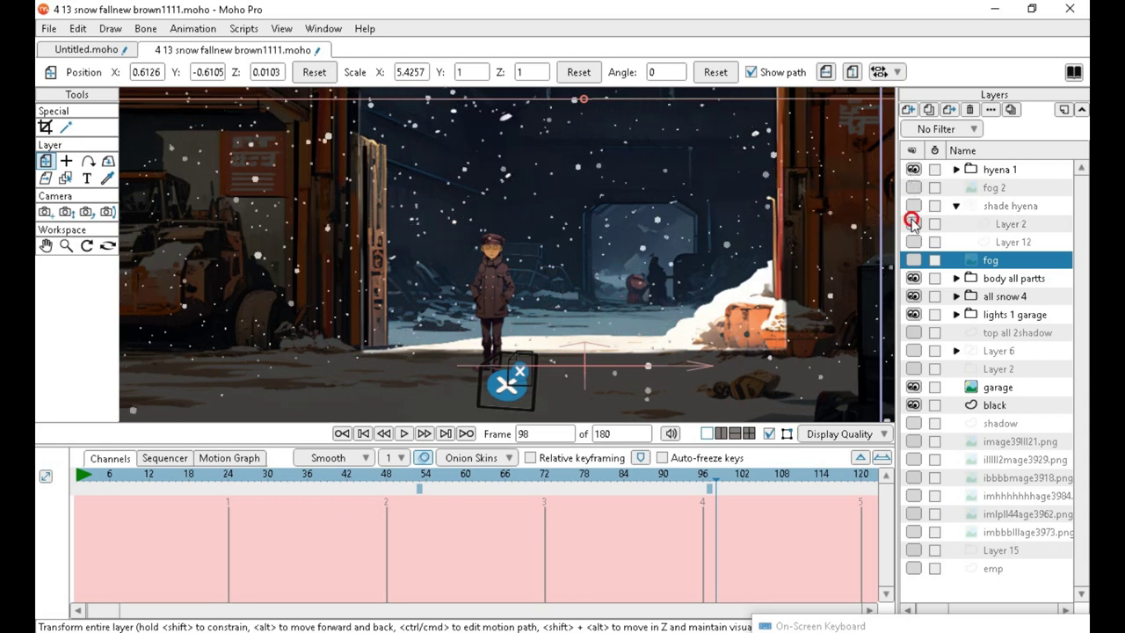
pyautogui.click(914, 207)
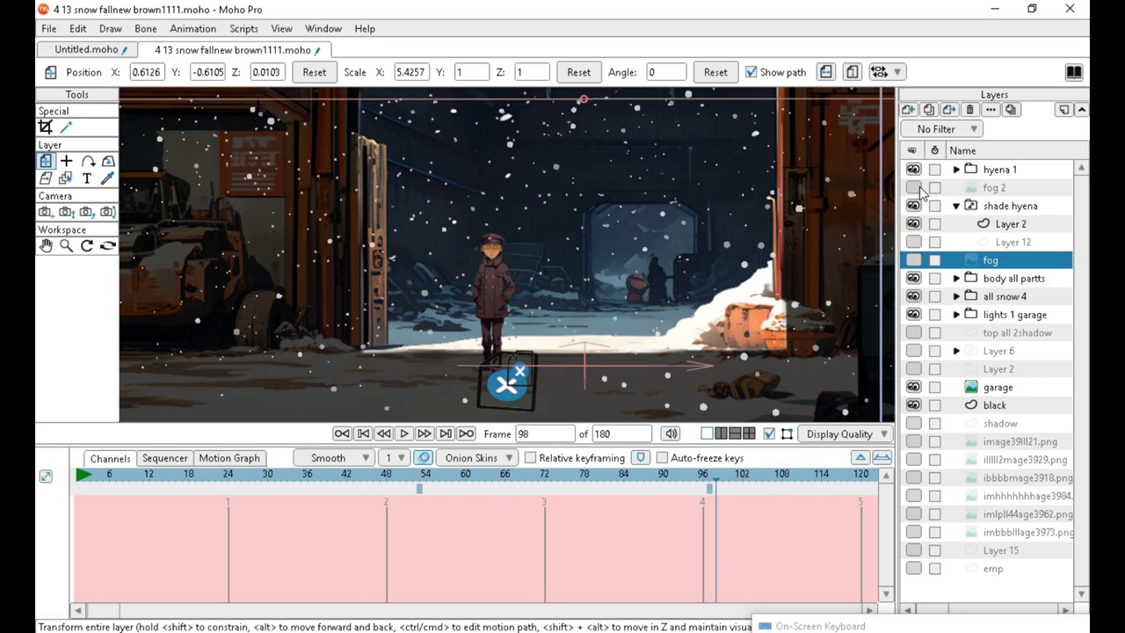
pyautogui.click(913, 187)
pyautogui.click(913, 278)
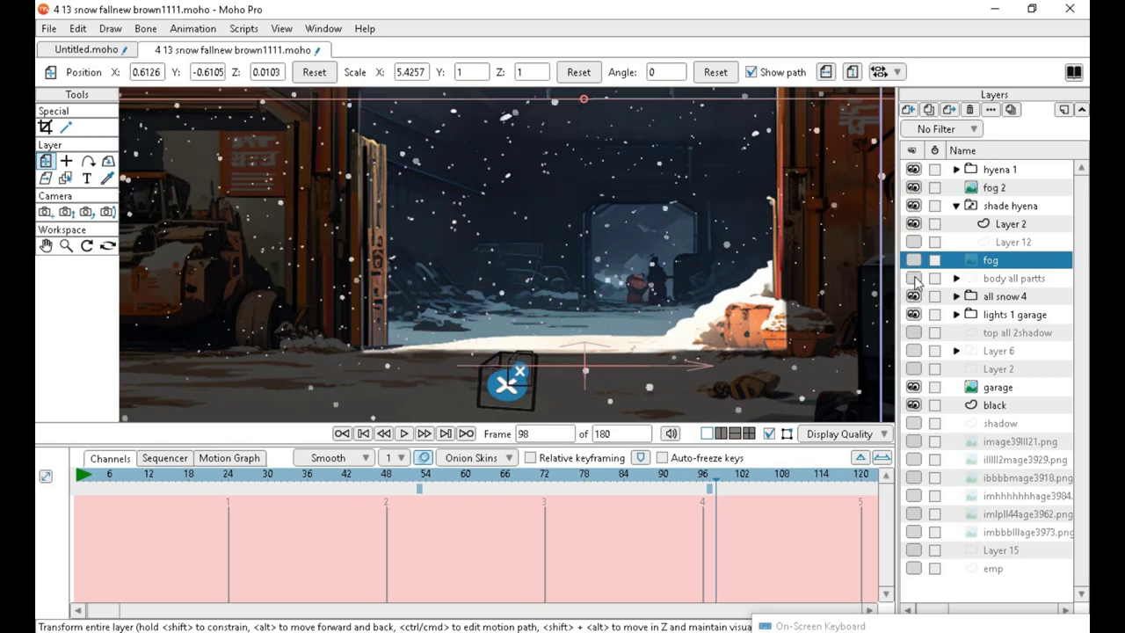
# Show the body all partts group and hide the all snow 4 and lights 1 garage groups.
pyautogui.click(914, 278)
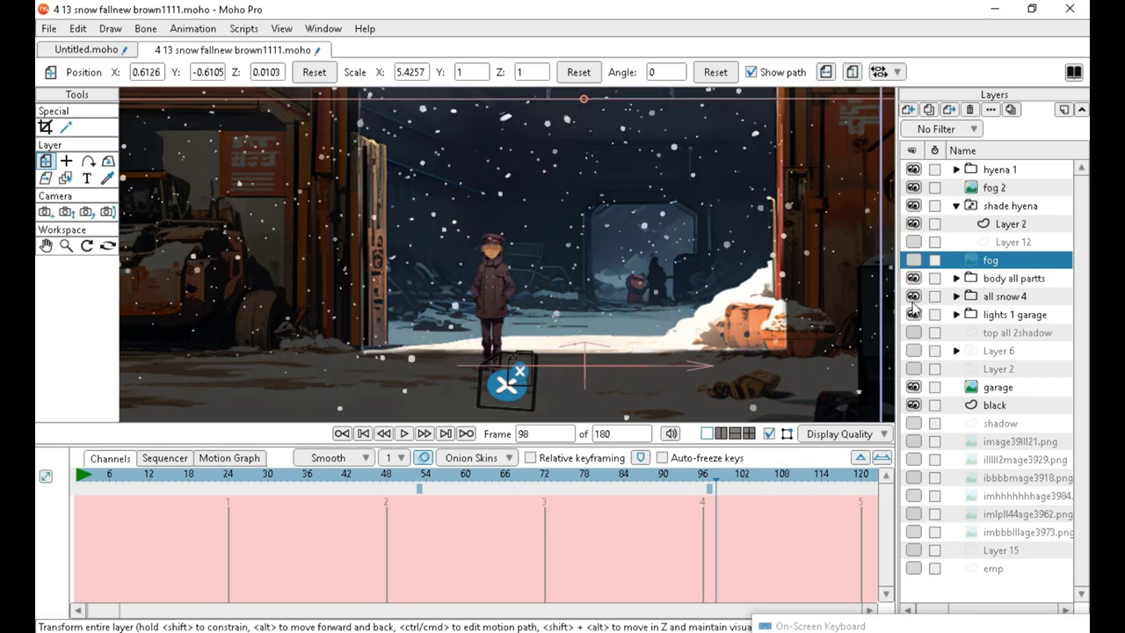
pyautogui.click(913, 297)
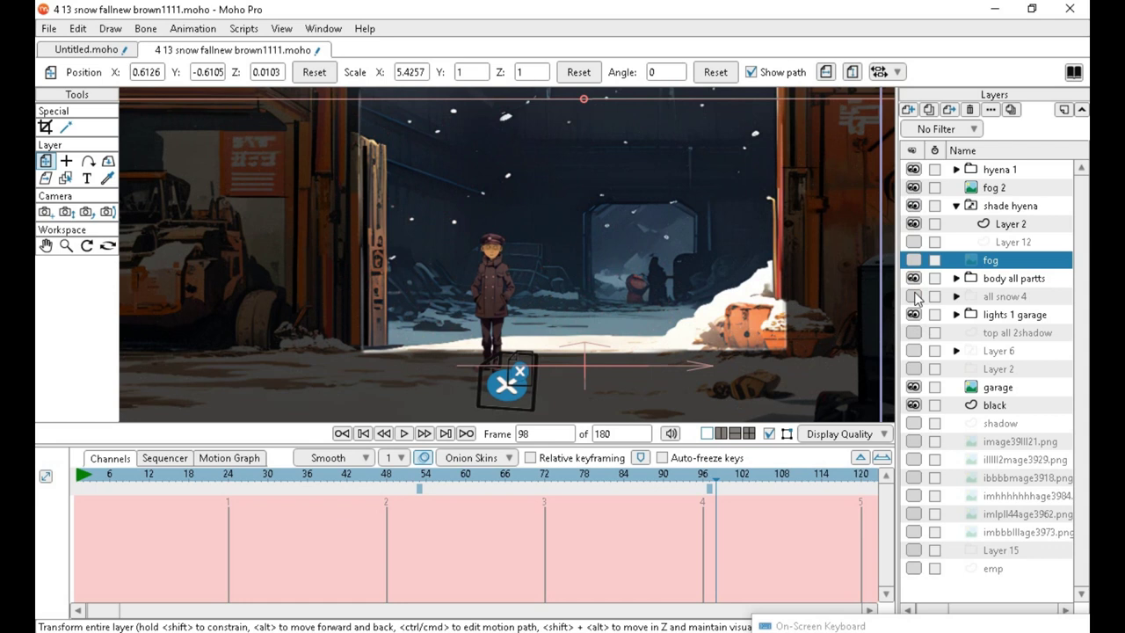
pyautogui.click(914, 314)
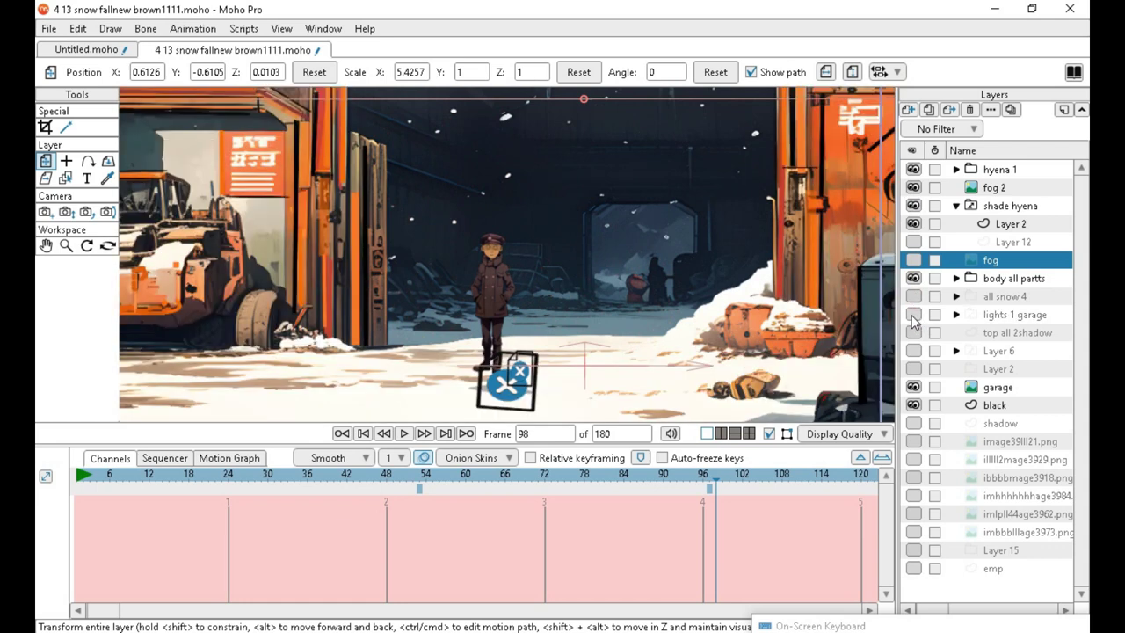
# Toggle top all 2shadow, Layer 6, Layer 2 and the lights 1 garage group on and off to compare their effects.
pyautogui.click(913, 332)
pyautogui.click(914, 332)
pyautogui.click(913, 350)
pyautogui.click(914, 351)
pyautogui.click(914, 368)
pyautogui.click(914, 368)
pyautogui.click(914, 314)
pyautogui.click(914, 315)
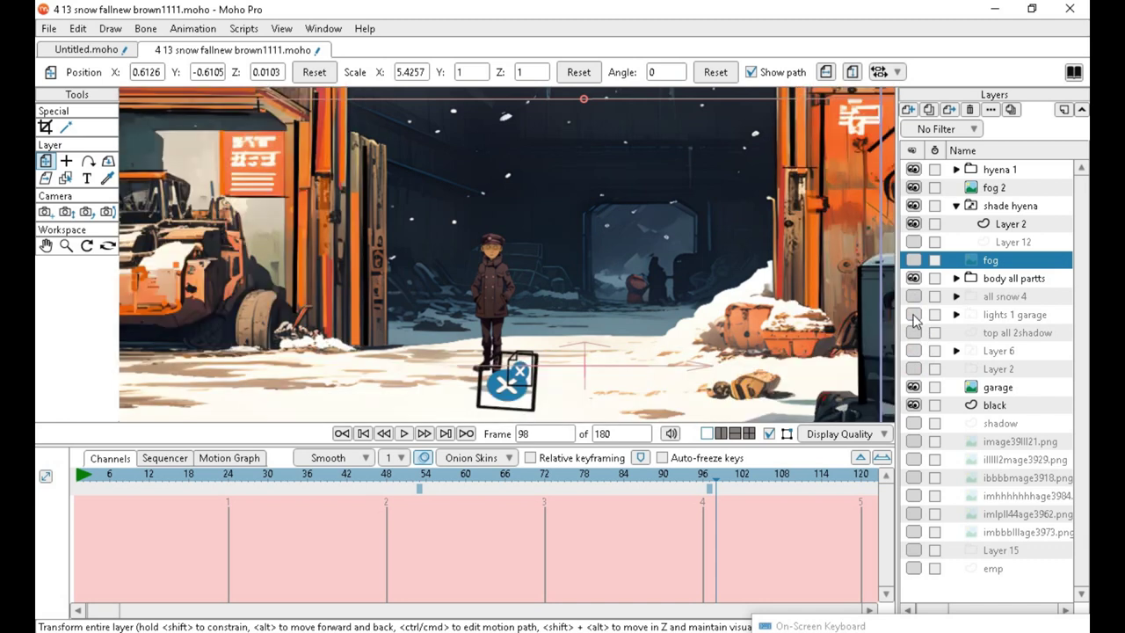
# Expand the lights 1 garage group, hide its shadow 2 layer, and check top all 2shadow on and off.
pyautogui.click(957, 315)
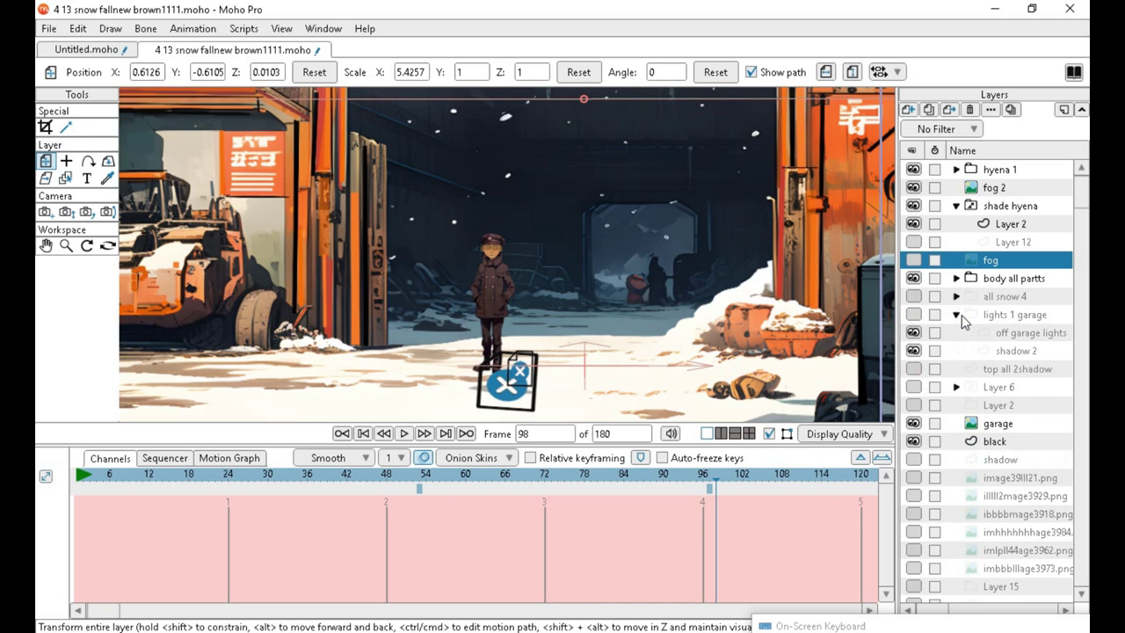
pyautogui.click(914, 369)
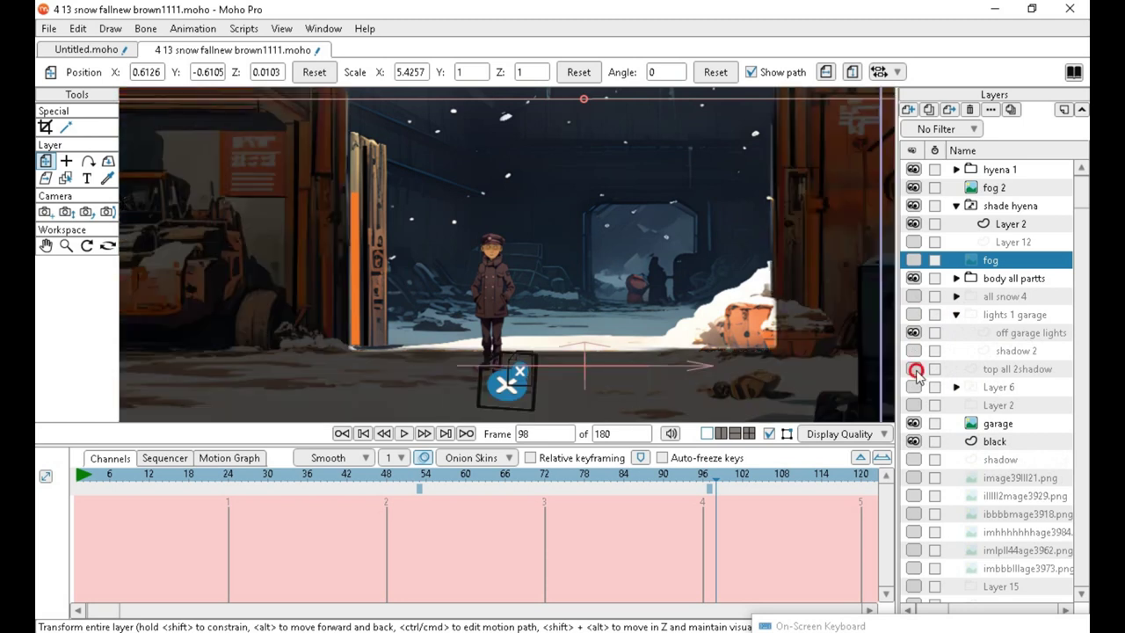
pyautogui.click(914, 369)
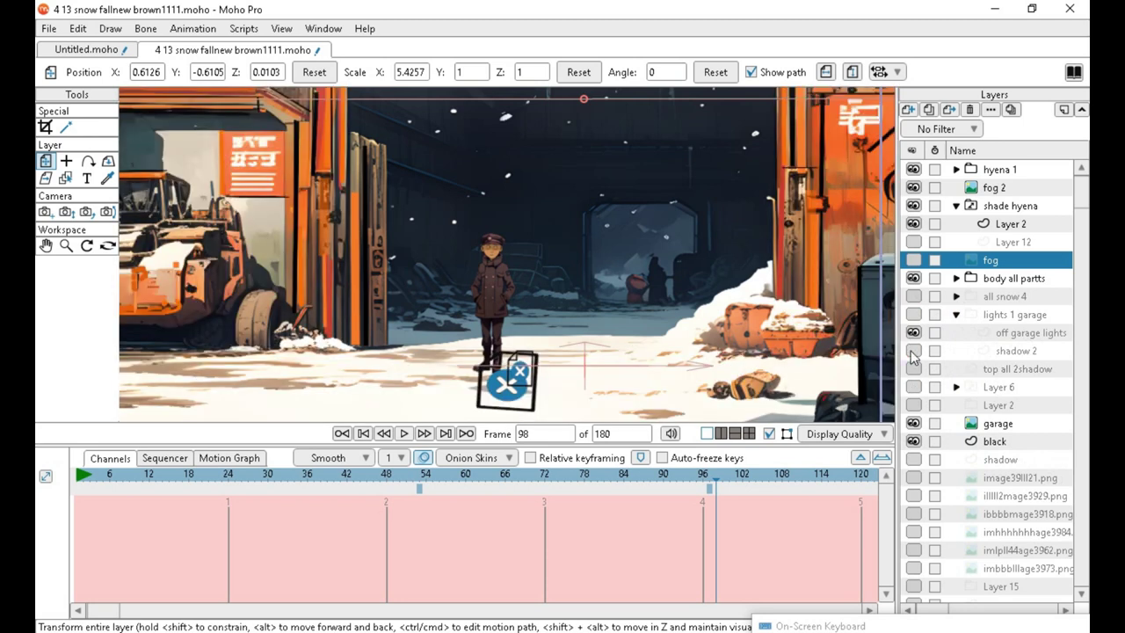
# Show the lights 1 garage and all snow 4 groups again, and check Layer 12 and body all partts by toggling their visibility.
pyautogui.click(914, 315)
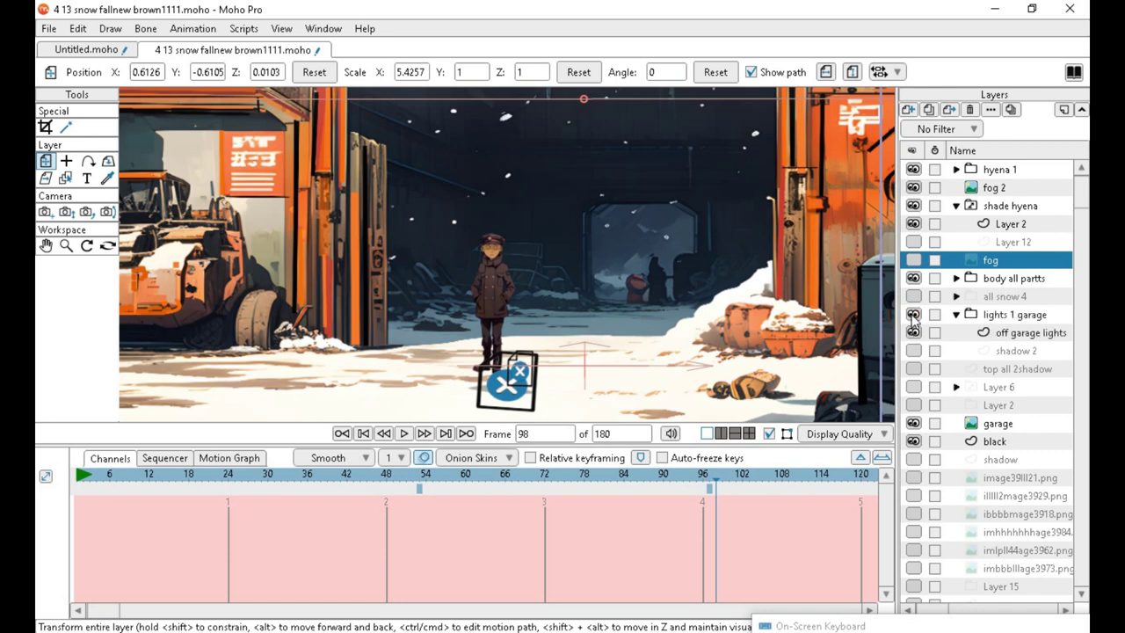
pyautogui.click(914, 297)
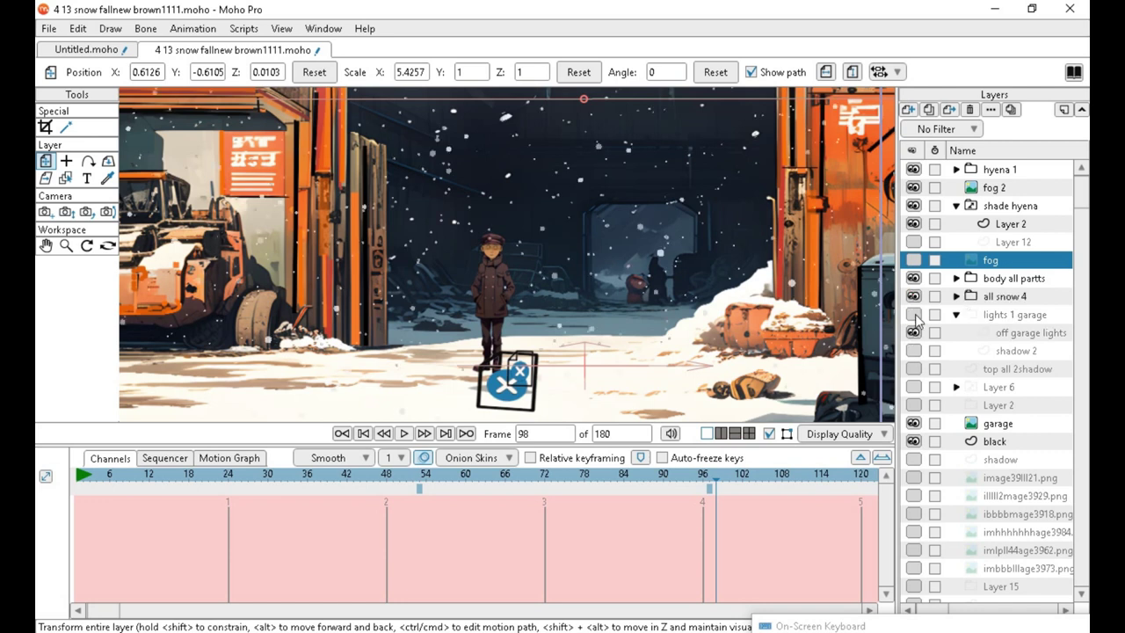
pyautogui.click(913, 241)
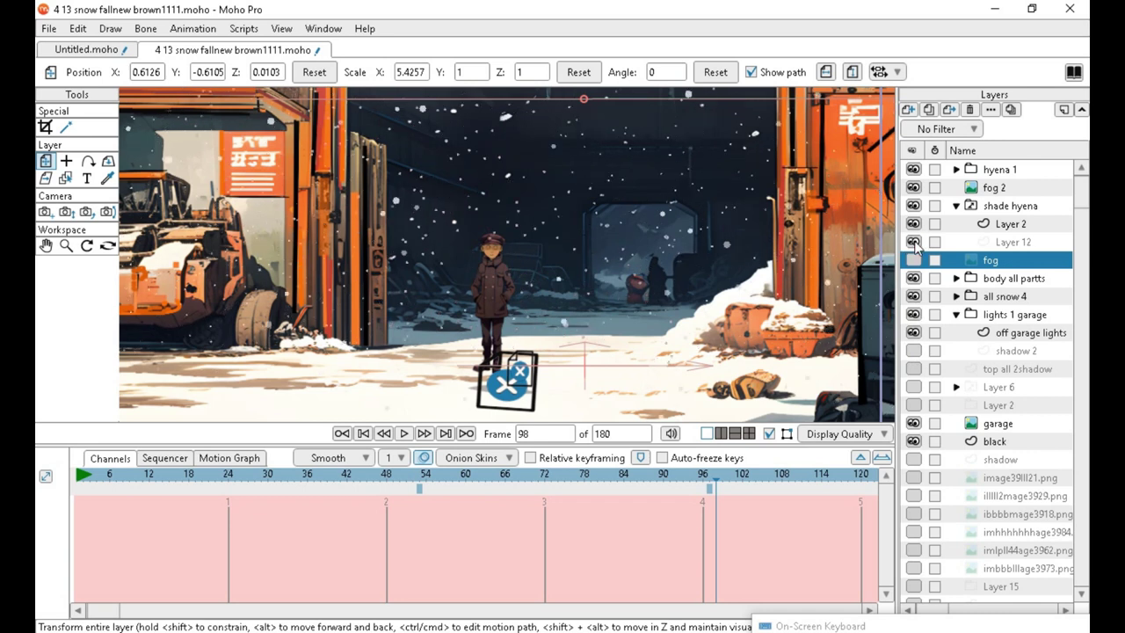
pyautogui.click(913, 242)
pyautogui.click(913, 279)
pyautogui.click(913, 279)
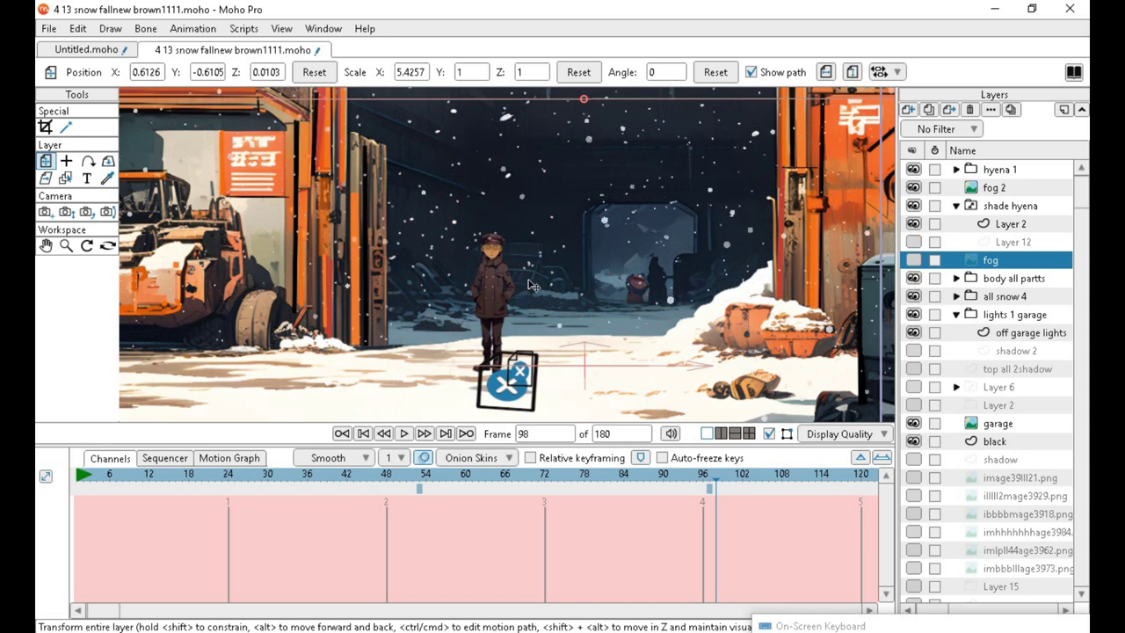
# Show the shadow 2 layer inside lights 1 garage, comparing the scene with it off and on.
pyautogui.scroll(10, 532, 286)
pyautogui.scroll(-10, 518, 361)
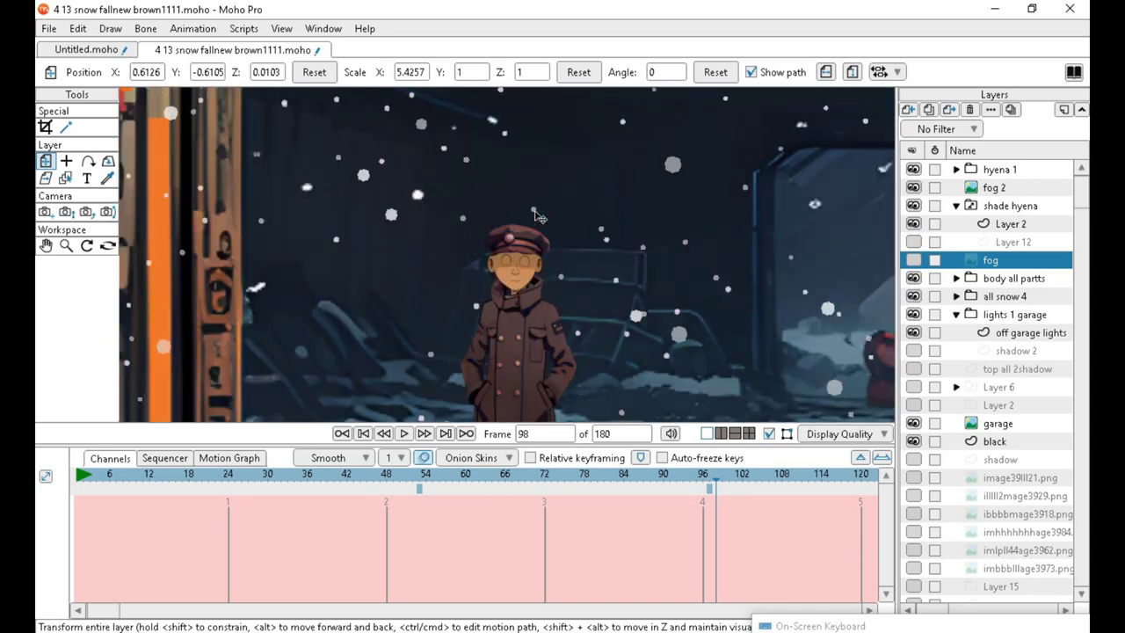
pyautogui.scroll(-3, 615, 201)
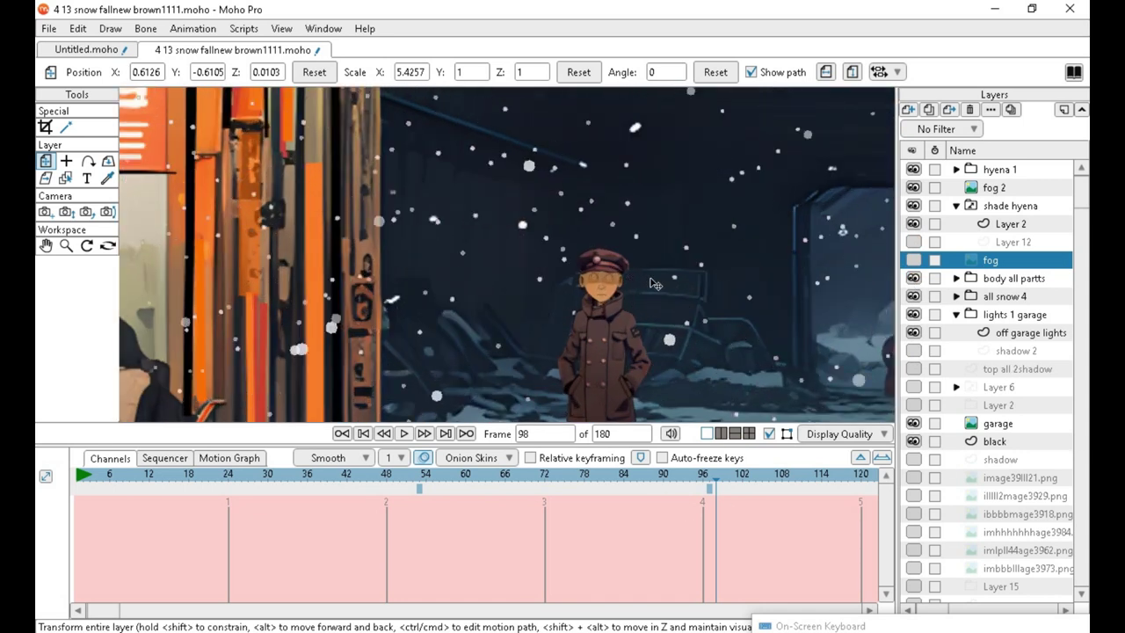
pyautogui.scroll(-3, 569, 274)
pyautogui.scroll(4, 569, 275)
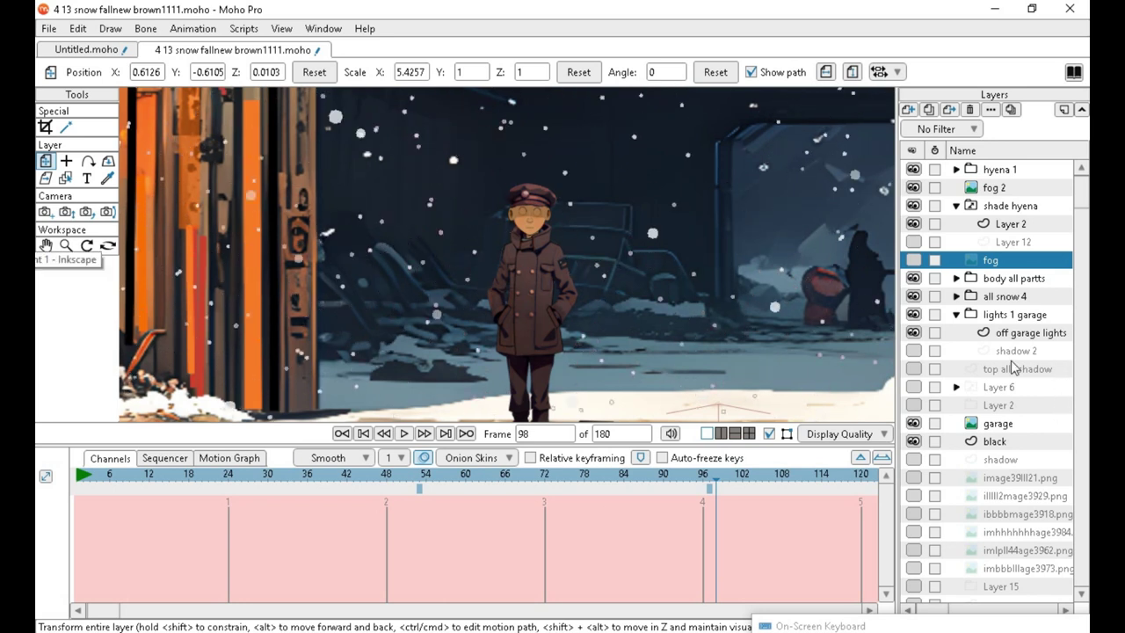
pyautogui.click(914, 352)
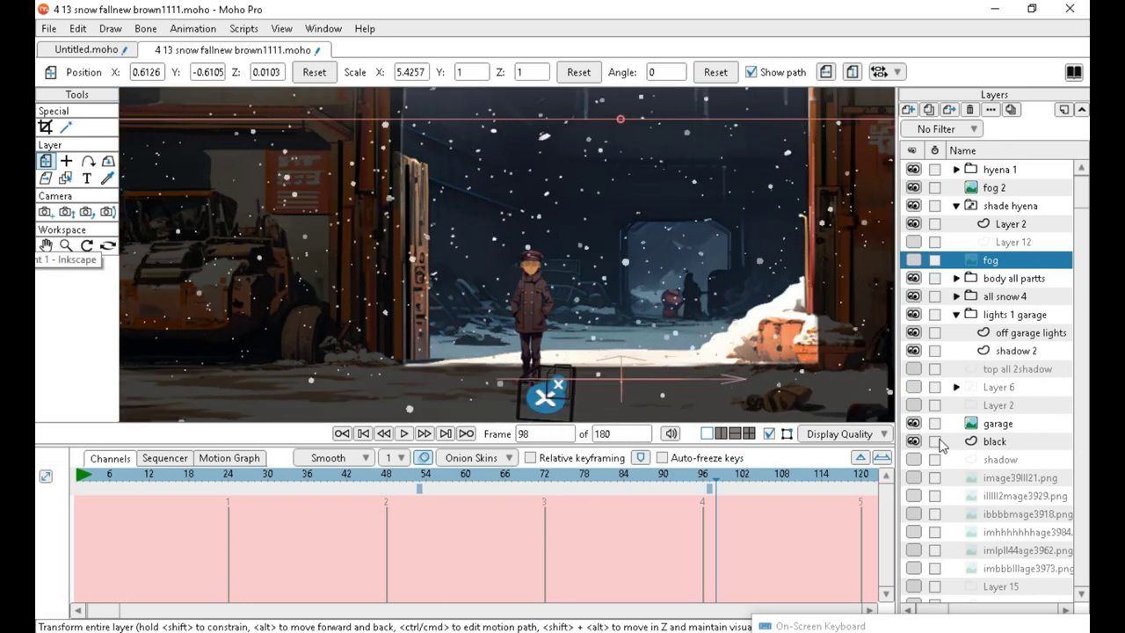
pyautogui.click(914, 351)
pyautogui.click(914, 352)
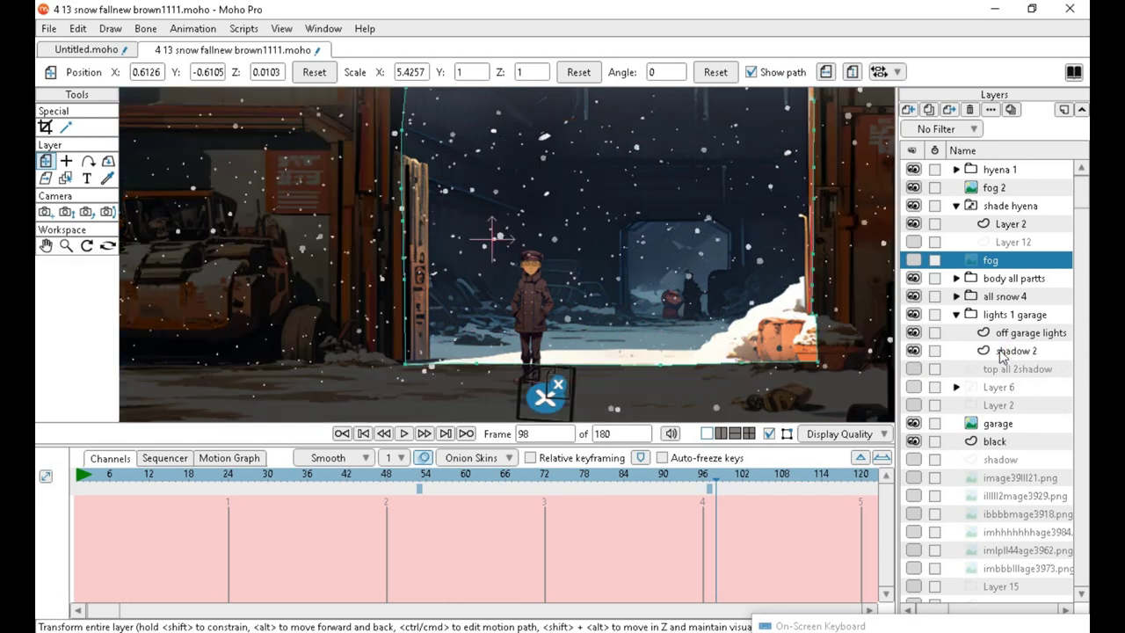
# Set the shadow 2 layer's opacity to 54% and its auto shading radius to 0.
pyautogui.doubleClick(1000, 352)
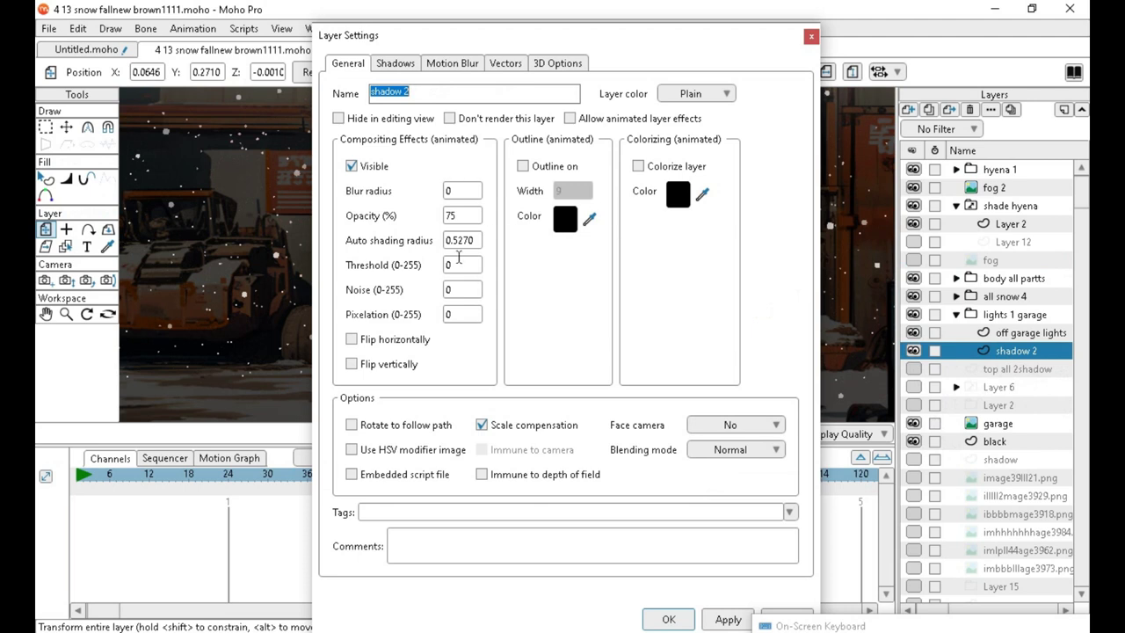
pyautogui.click(468, 215)
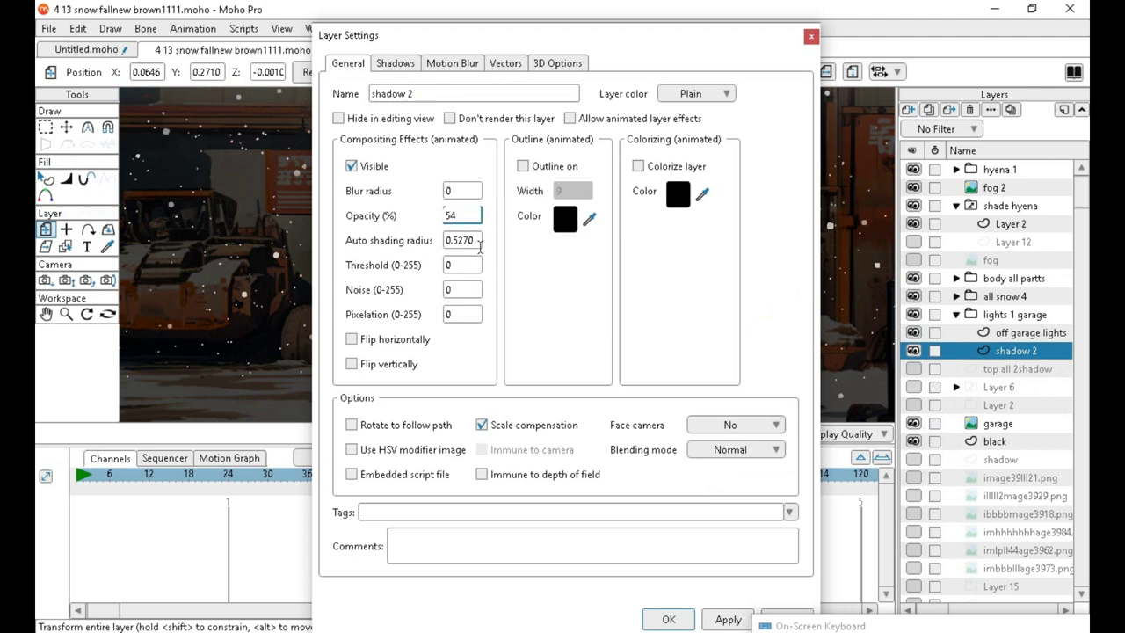
pyautogui.write('54')
pyautogui.click(480, 240)
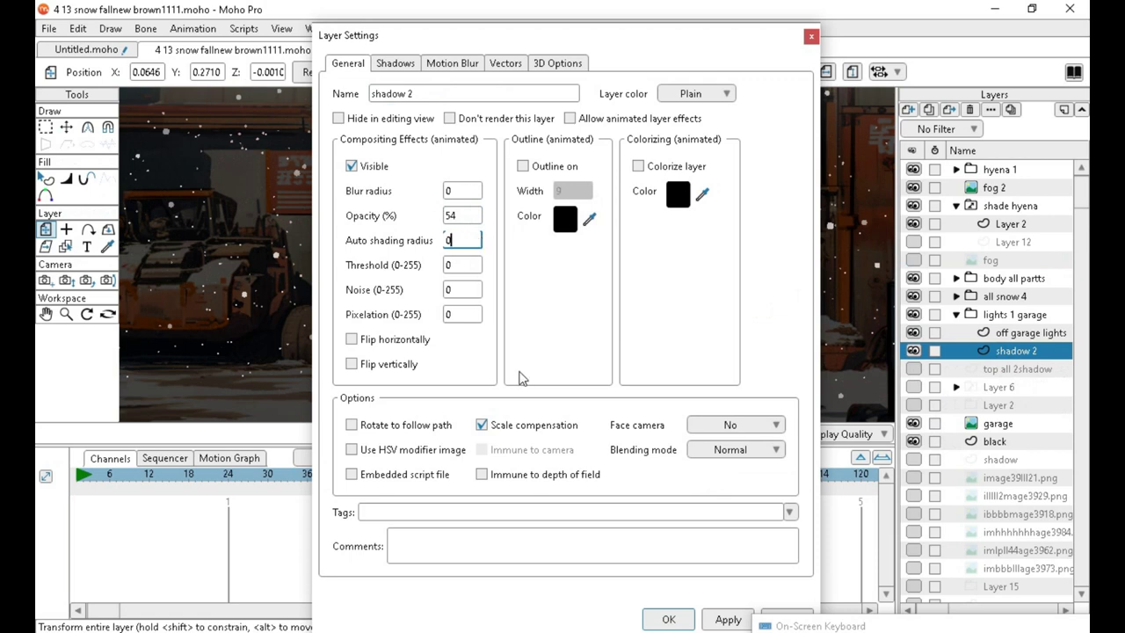
pyautogui.click(668, 619)
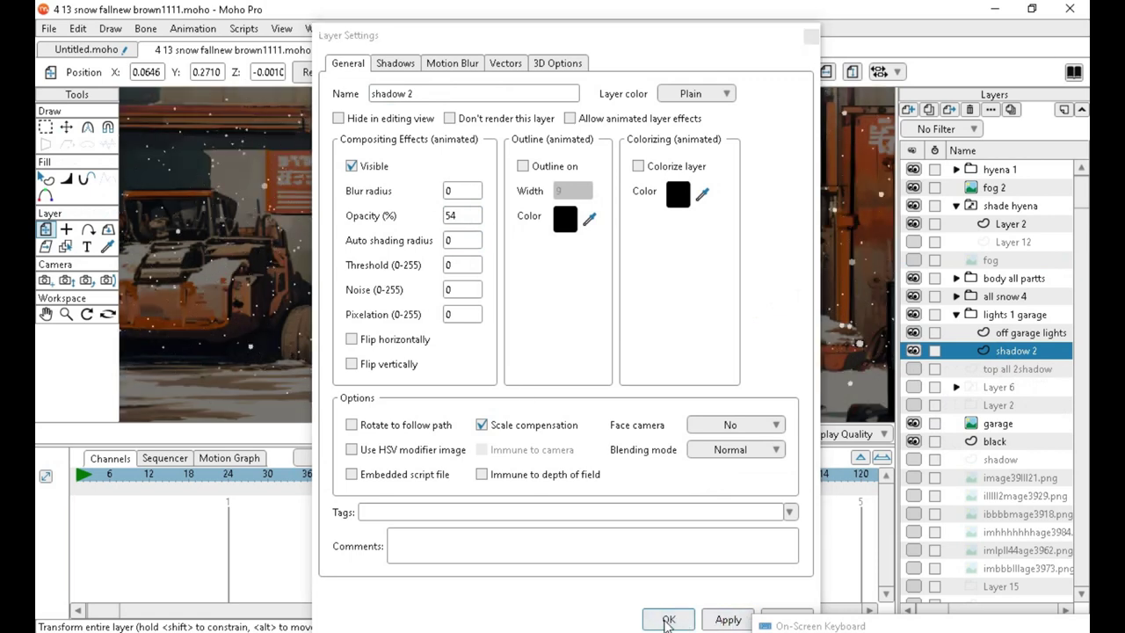
# Examine the shadow 2 shading over the whole garage scene and around the character in the doorway.
pyautogui.scroll(-5, 532, 326)
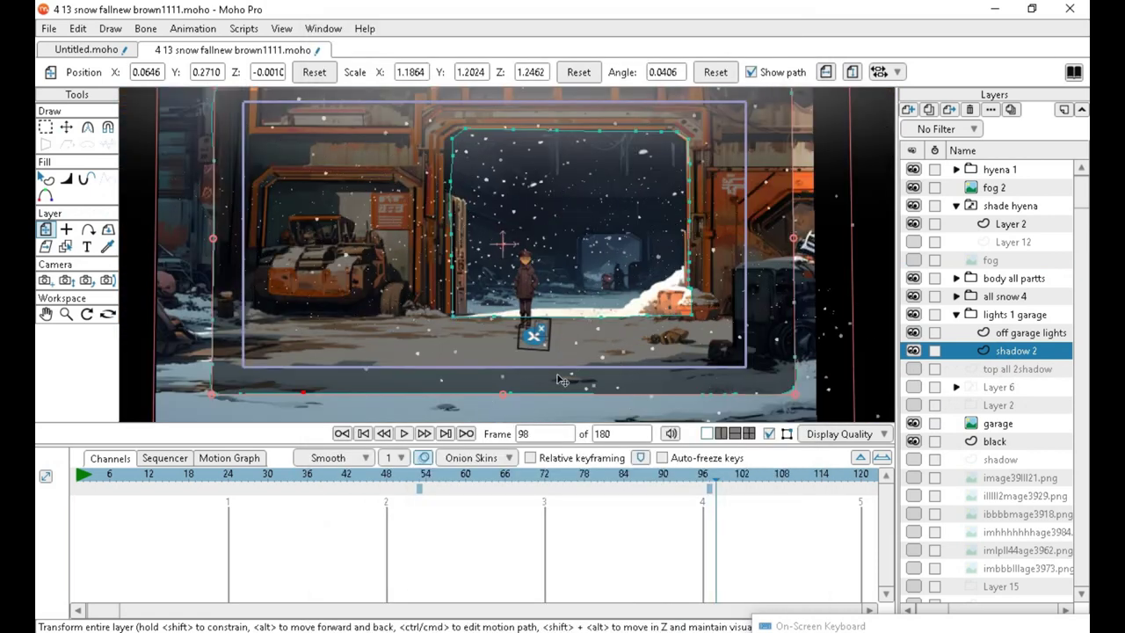
pyautogui.scroll(2, 522, 314)
pyautogui.scroll(3, 522, 314)
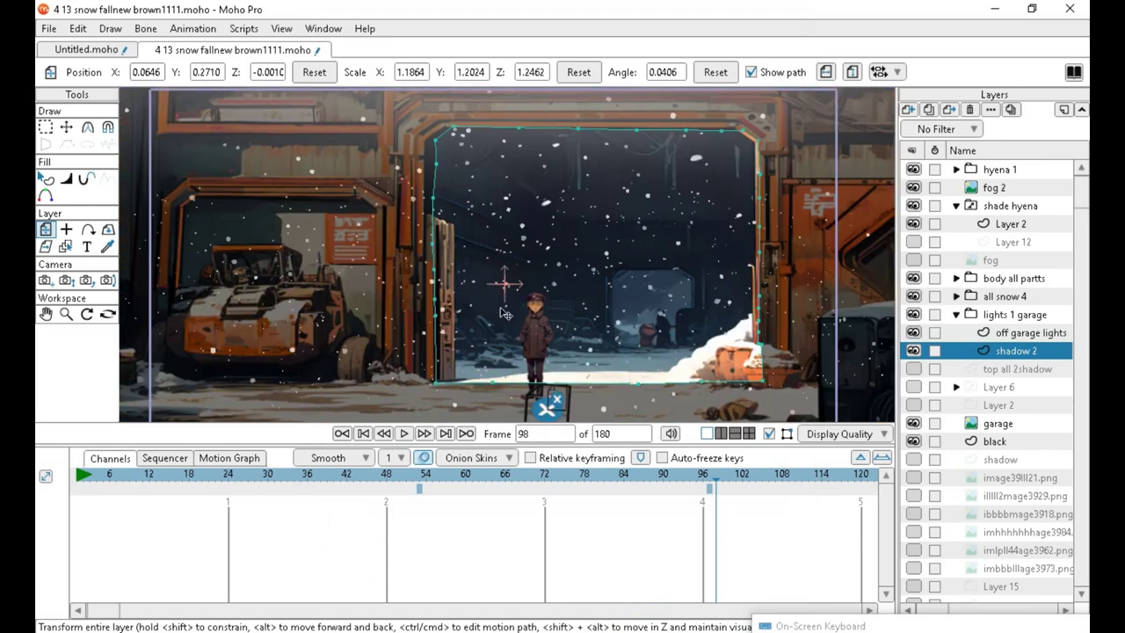
pyautogui.scroll(-3, 544, 327)
pyautogui.scroll(2, 535, 308)
pyautogui.scroll(-2, 547, 339)
pyautogui.scroll(2, 533, 334)
pyautogui.scroll(2, 594, 403)
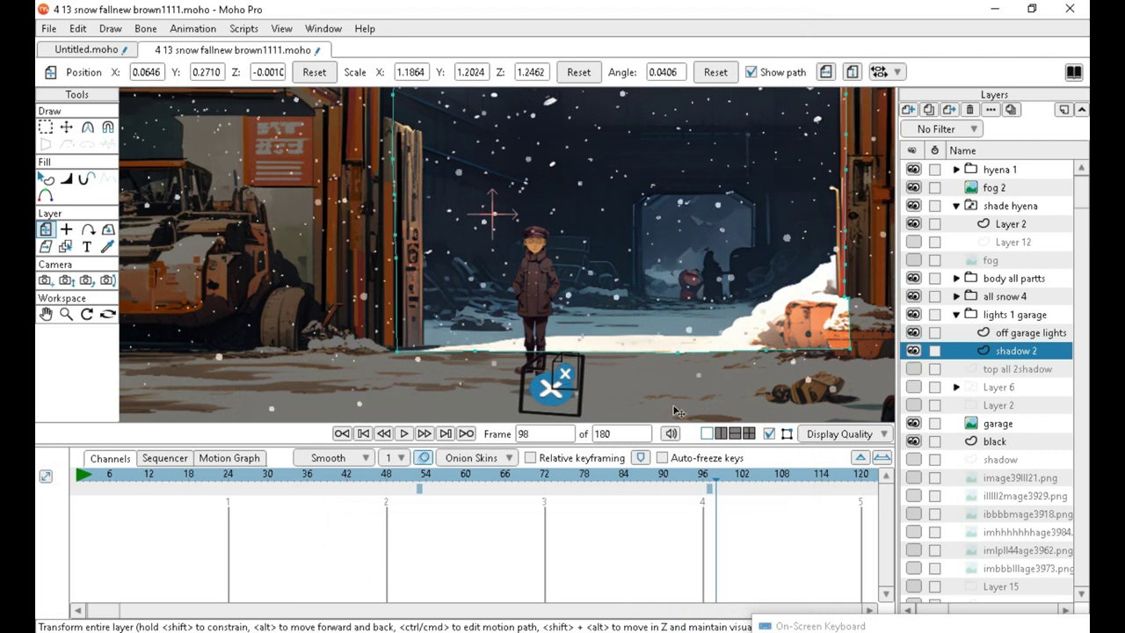
# Hide the hyena 1 group to clear the marker graphic at the character's feet.
pyautogui.click(913, 169)
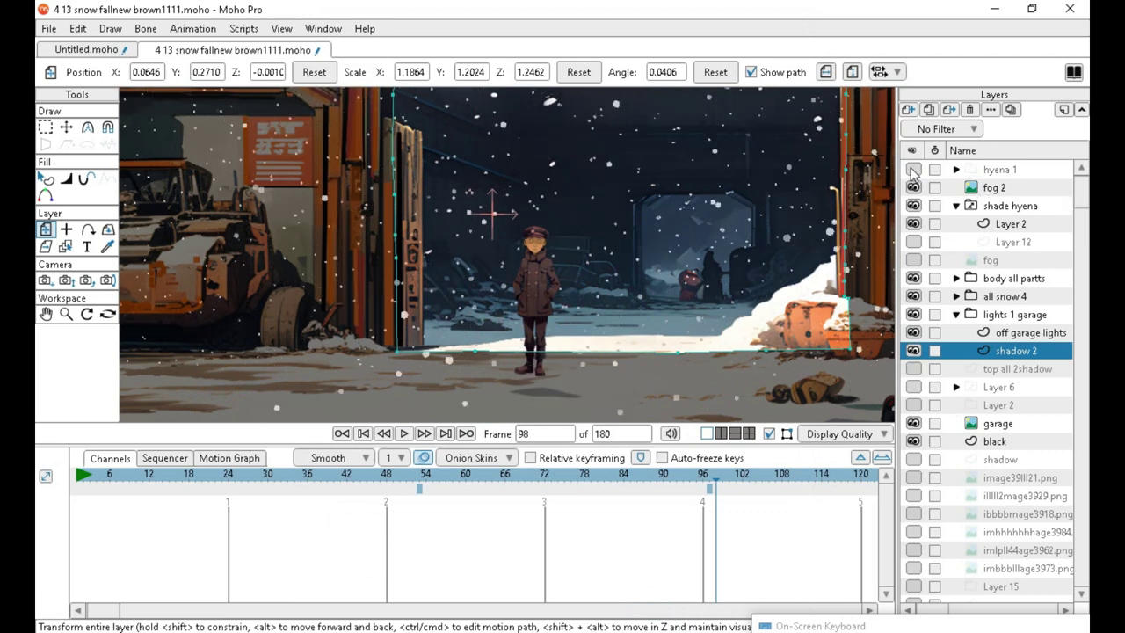
pyautogui.scroll(-3, 543, 202)
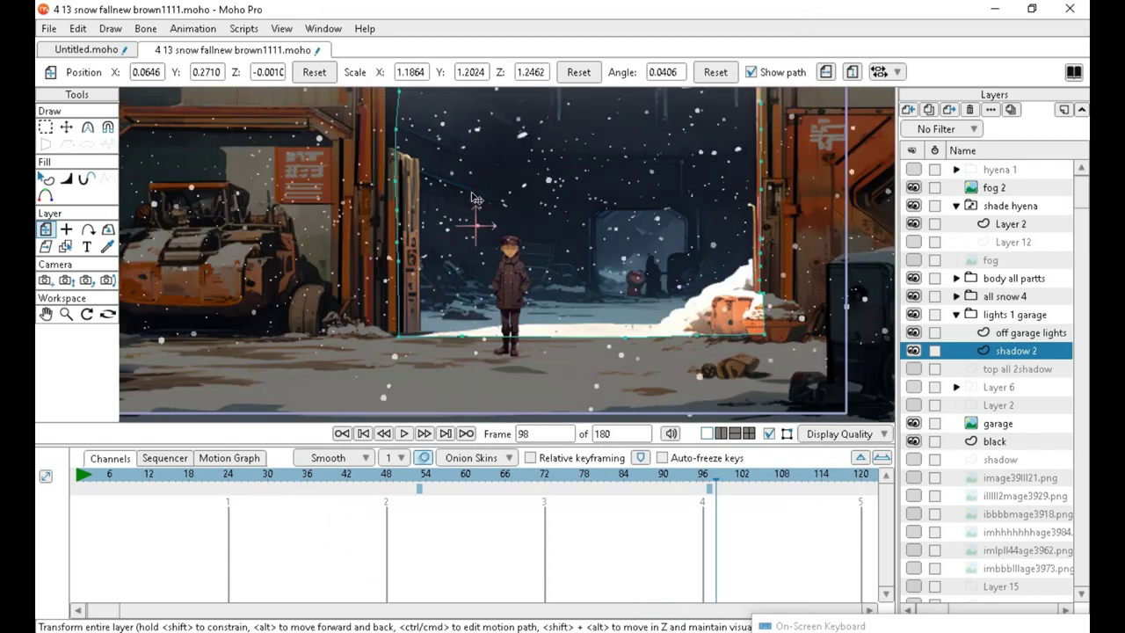
pyautogui.scroll(1, 468, 214)
pyautogui.scroll(2, 620, 235)
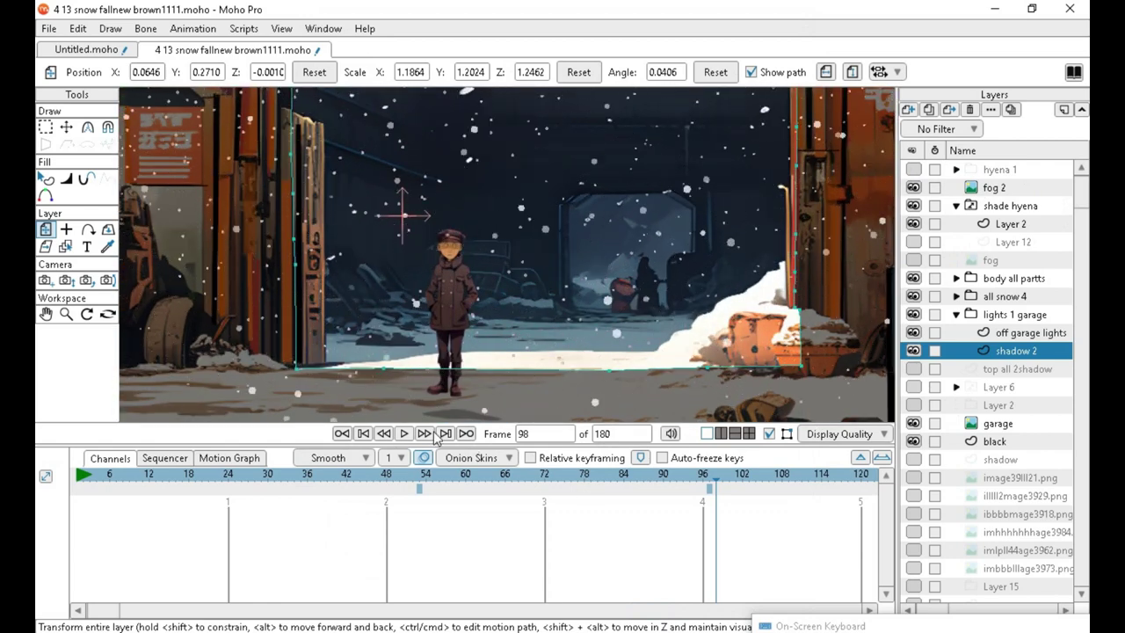
# Play back the snowfall animation from different points on the timeline and return to frame 0.
pyautogui.click(405, 433)
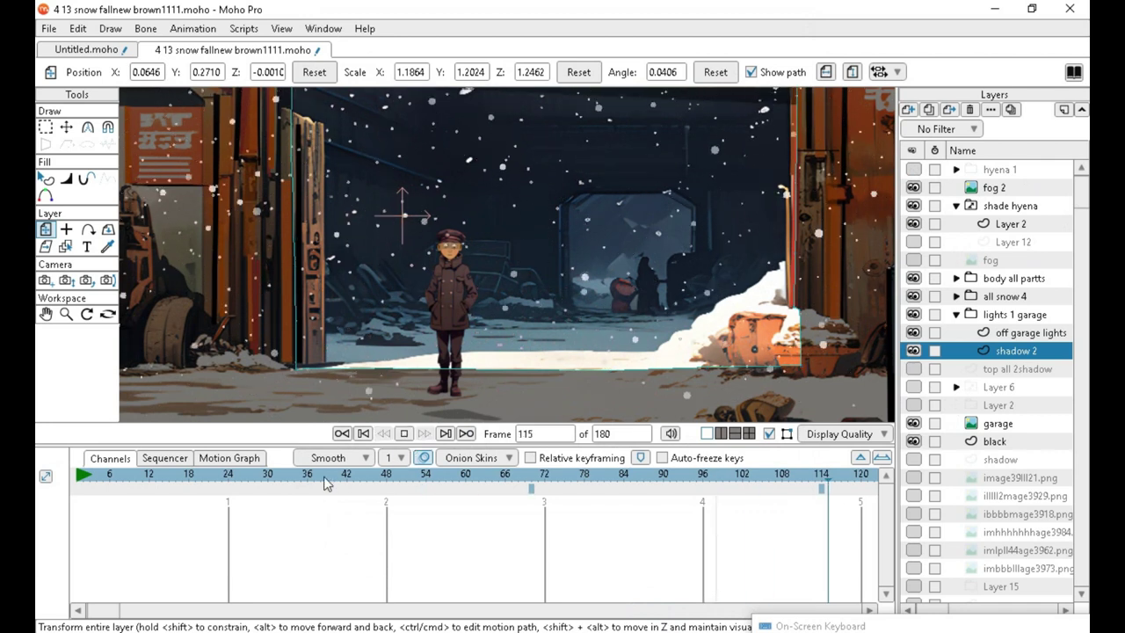
pyautogui.moveTo(182, 484); pyautogui.dragTo(97, 484)
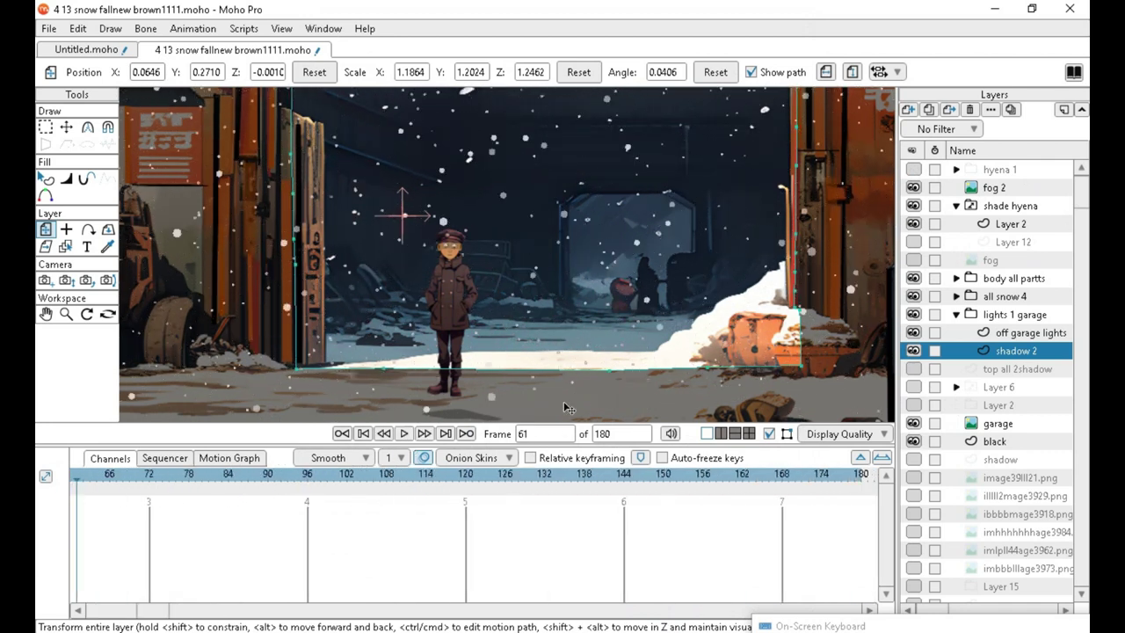
pyautogui.click(402, 436)
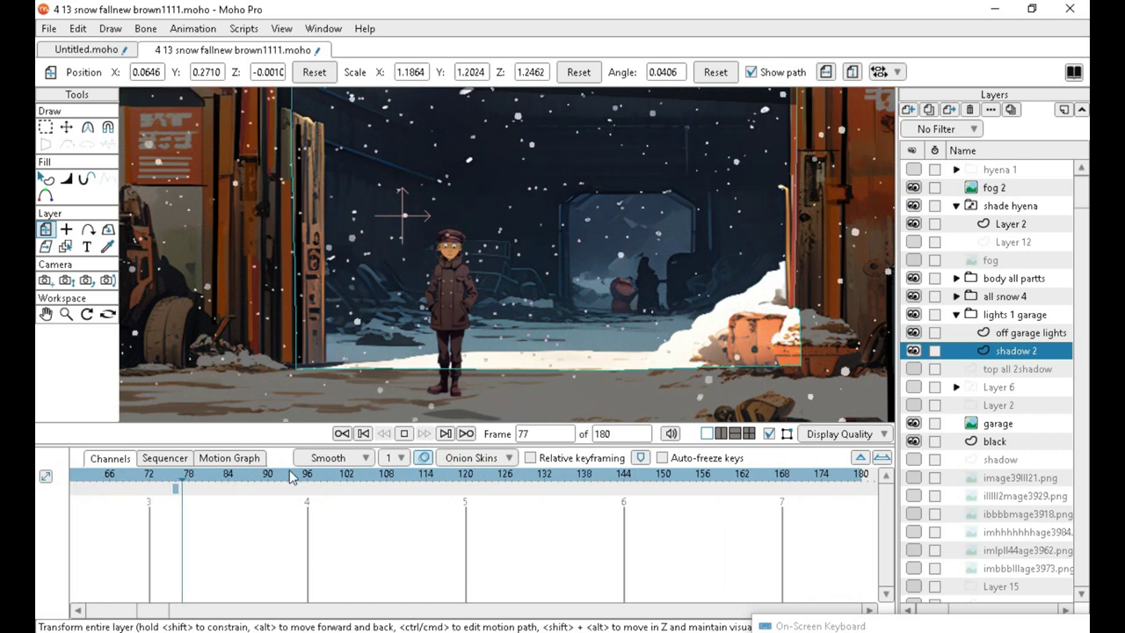
pyautogui.click(402, 433)
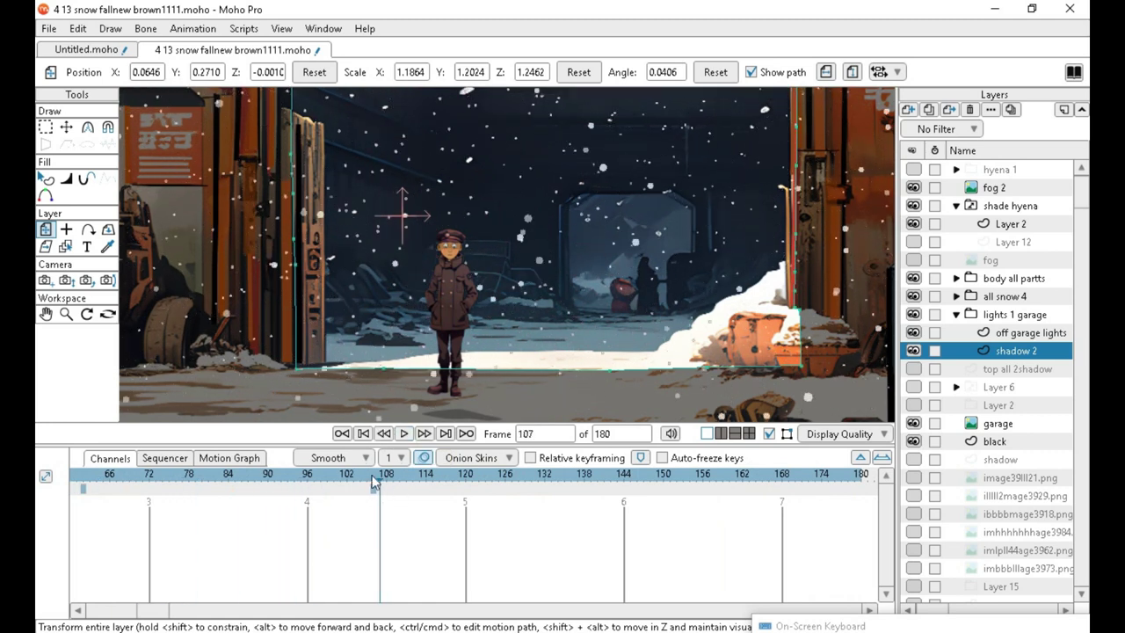
pyautogui.moveTo(256, 484); pyautogui.dragTo(76, 484)
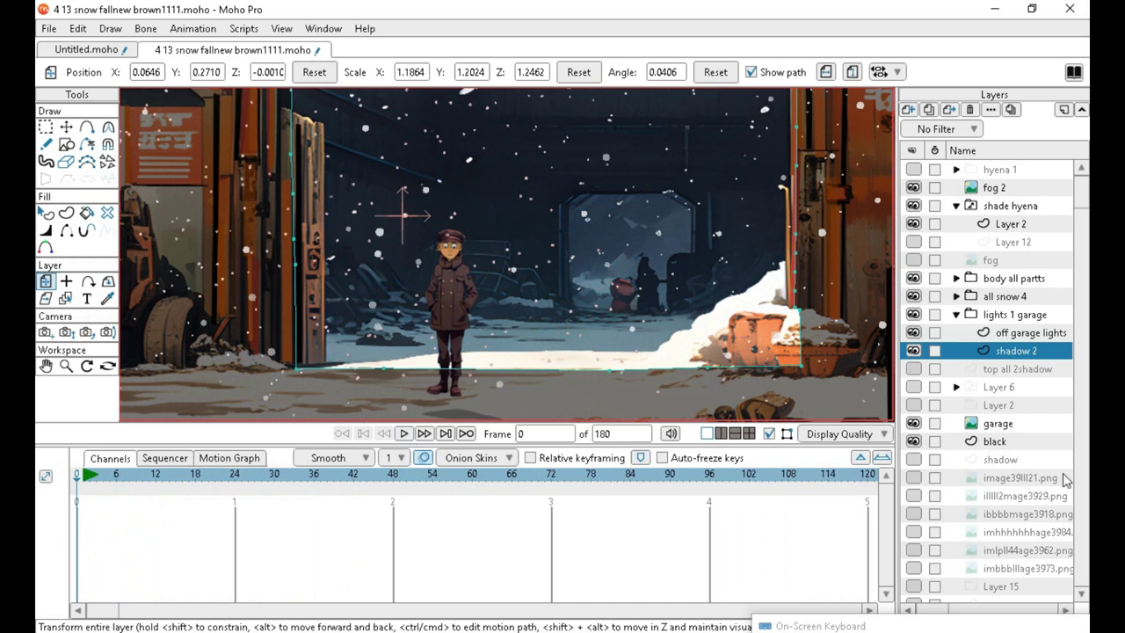
# Compare the scene with the body all partts and all snow 4 groups off and on, and hide the lights 1 garage group.
pyautogui.click(913, 278)
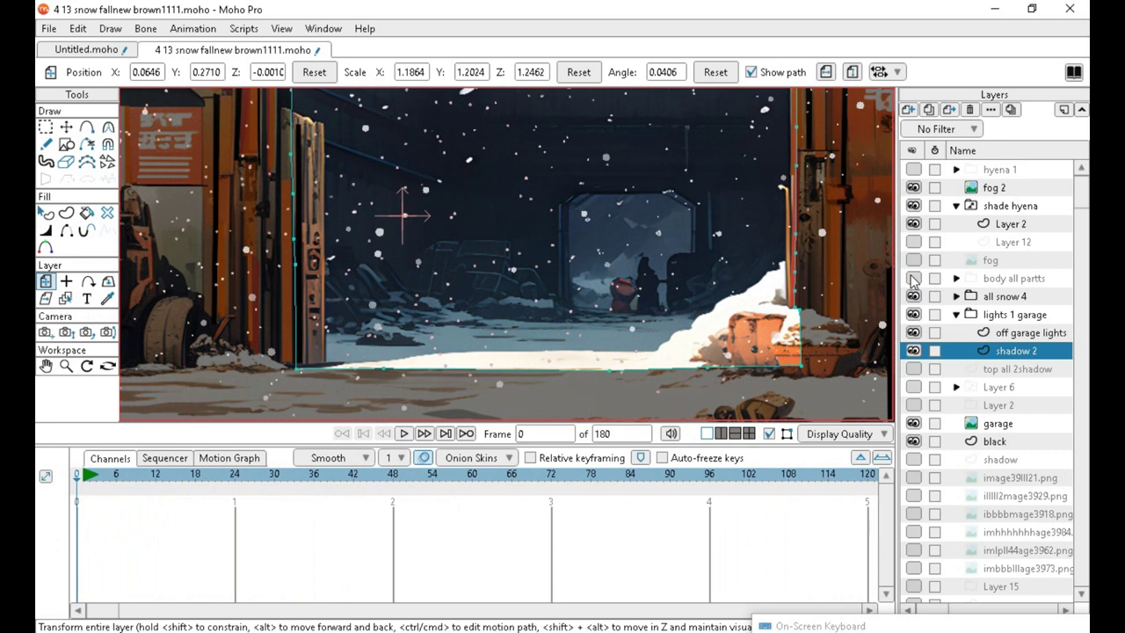
pyautogui.click(913, 278)
pyautogui.click(914, 296)
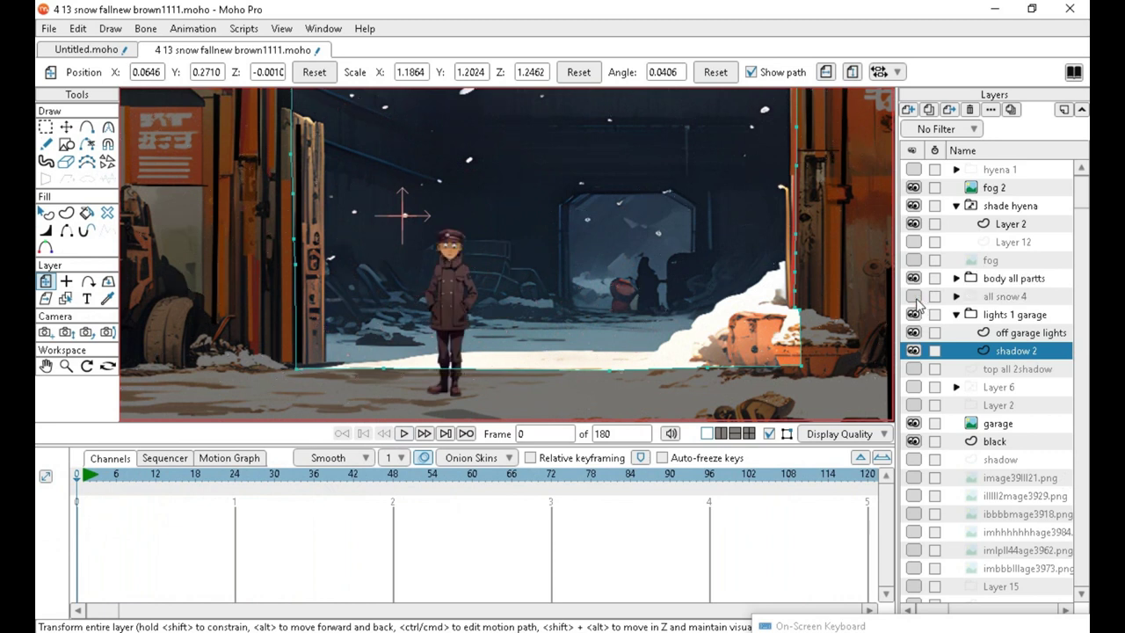
pyautogui.click(914, 296)
pyautogui.click(914, 296)
pyautogui.click(913, 296)
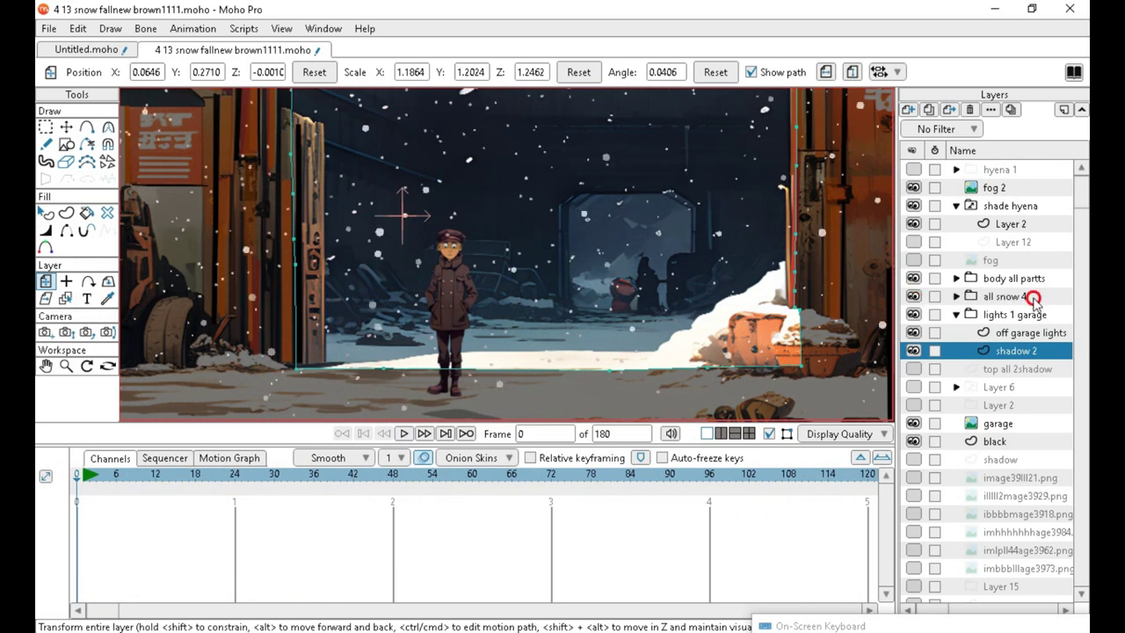
pyautogui.click(1025, 297)
pyautogui.click(914, 314)
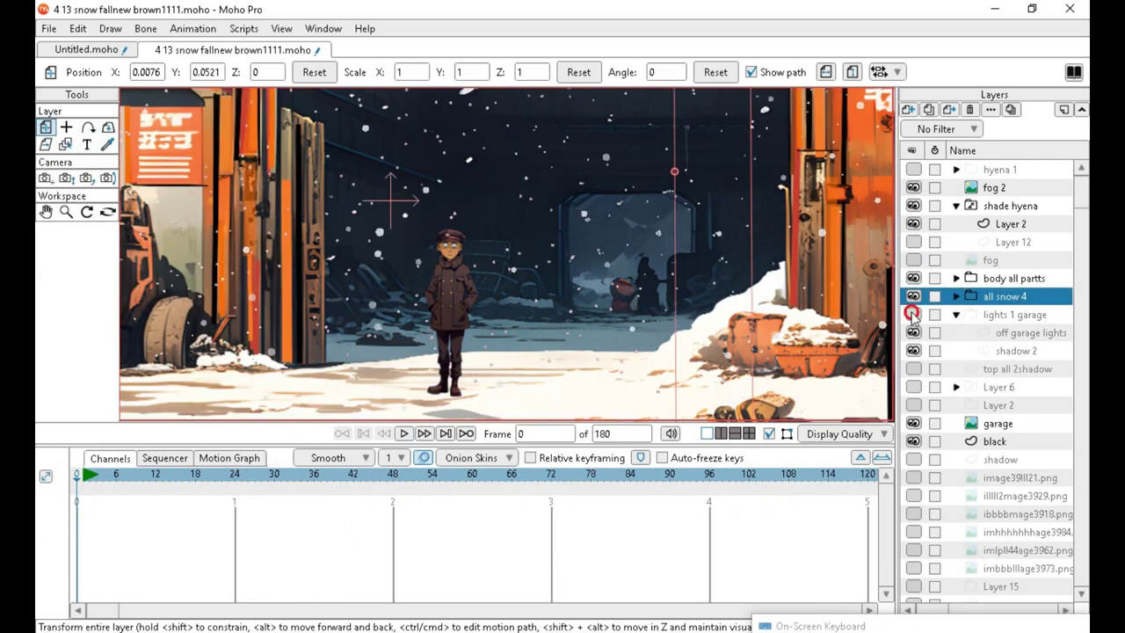
# Compare the scene with the lights 1 garage group on and off, leaving the group visible.
pyautogui.click(914, 314)
pyautogui.click(913, 314)
pyautogui.click(913, 315)
# Select the shadow 2 layer and compare the garage scene with it off and on.
pyautogui.click(1020, 351)
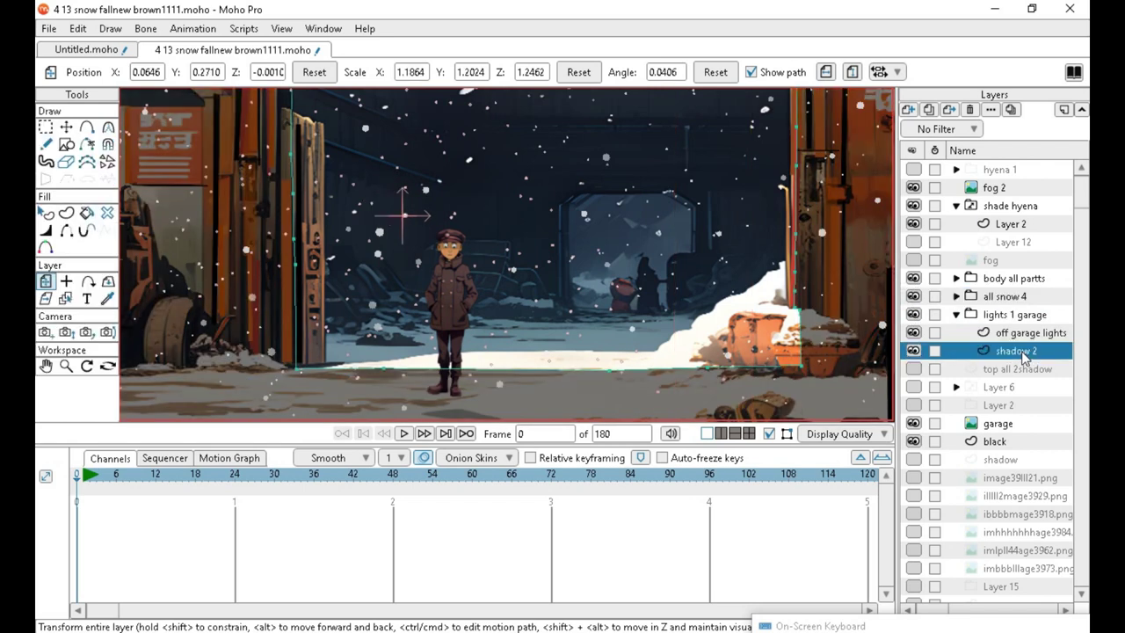
pyautogui.click(913, 351)
pyautogui.click(914, 351)
pyautogui.click(914, 350)
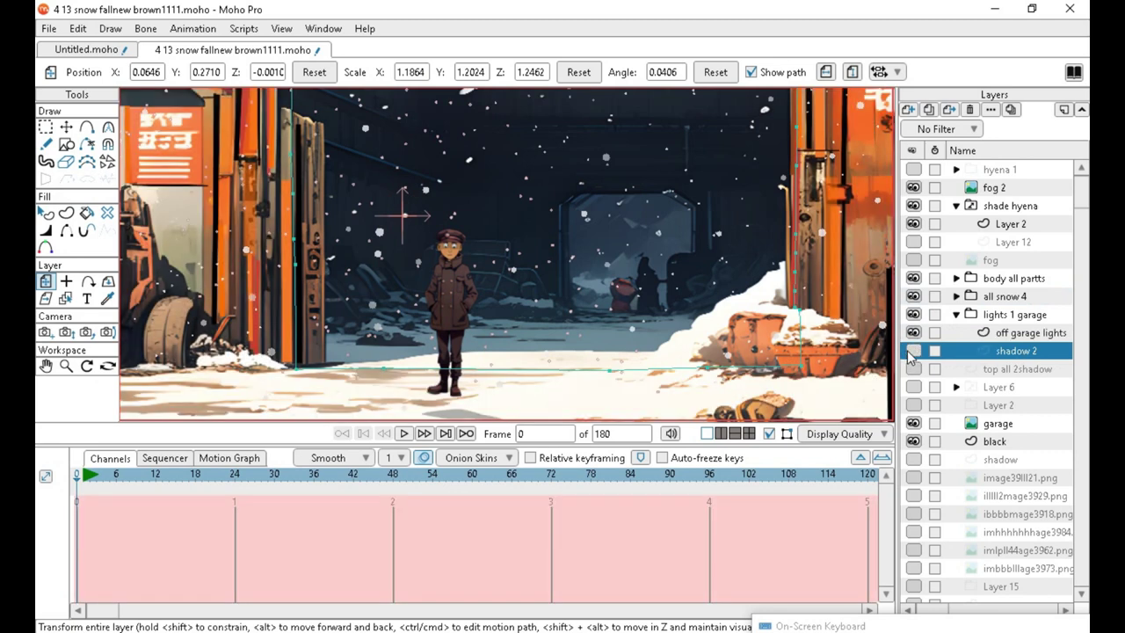
pyautogui.click(908, 350)
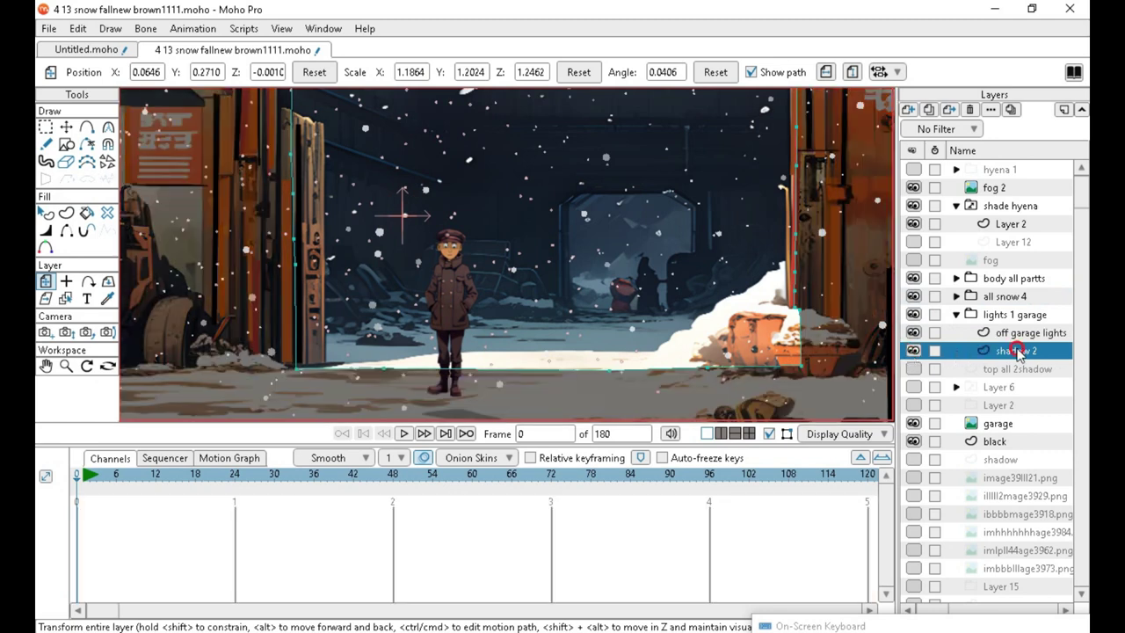
# Set the opacity of the shadow 2 layer to 56% in its layer settings.
pyautogui.doubleClick(1016, 351)
pyautogui.doubleClick(466, 216)
pyautogui.write('56')
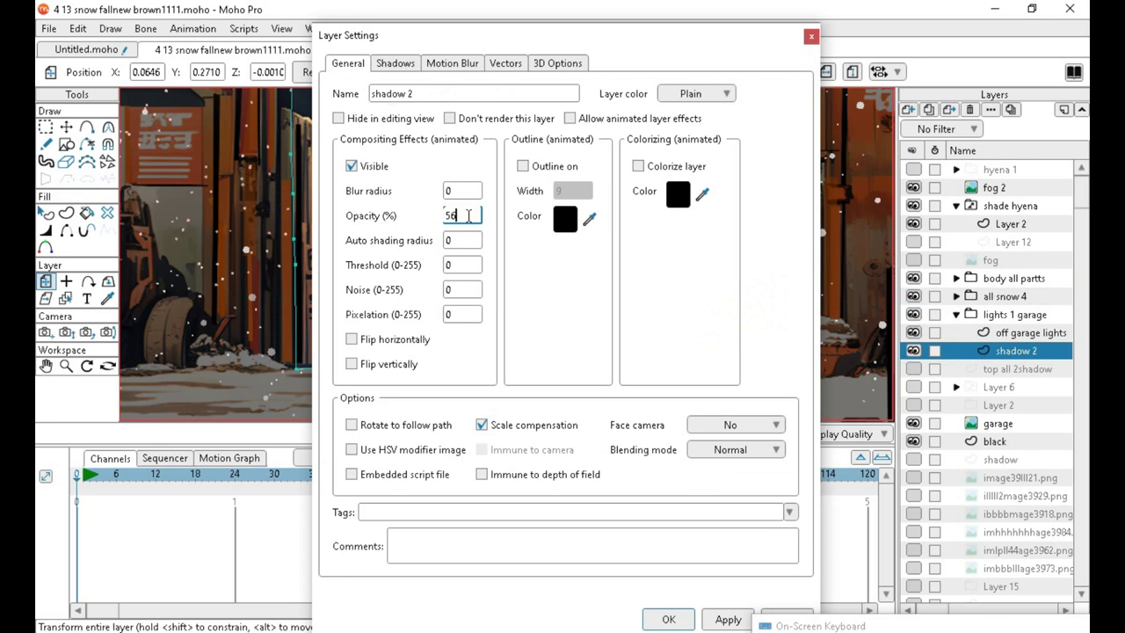
pyautogui.click(725, 619)
pyautogui.click(666, 619)
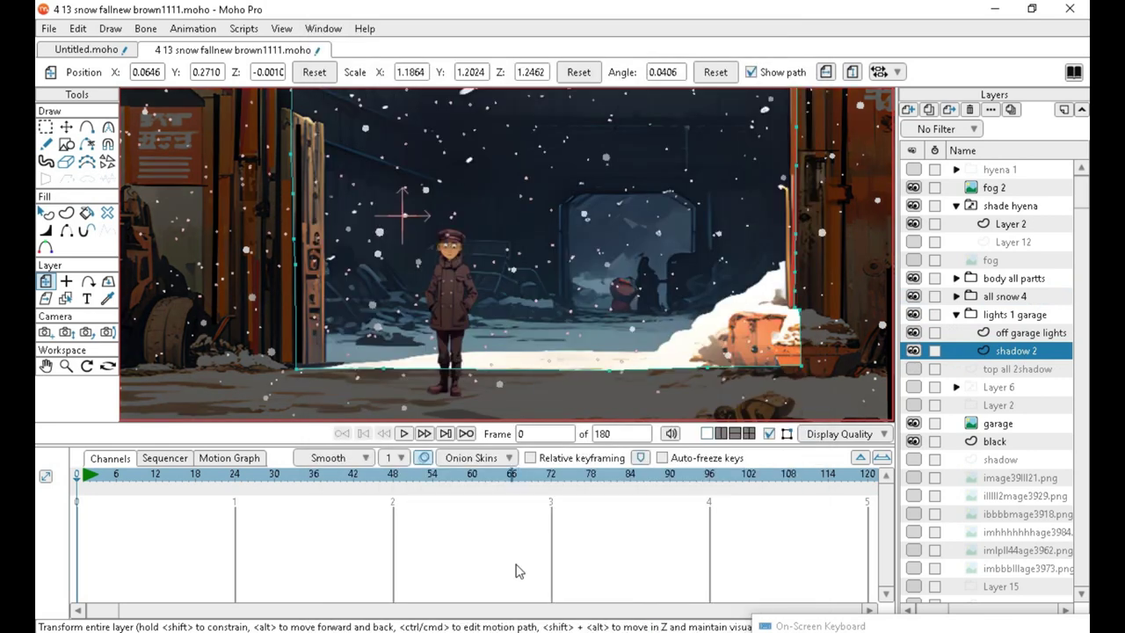
# Show the fog layer over the garage scene and examine its haze around the character and doorway.
pyautogui.scroll(-2, 440, 330)
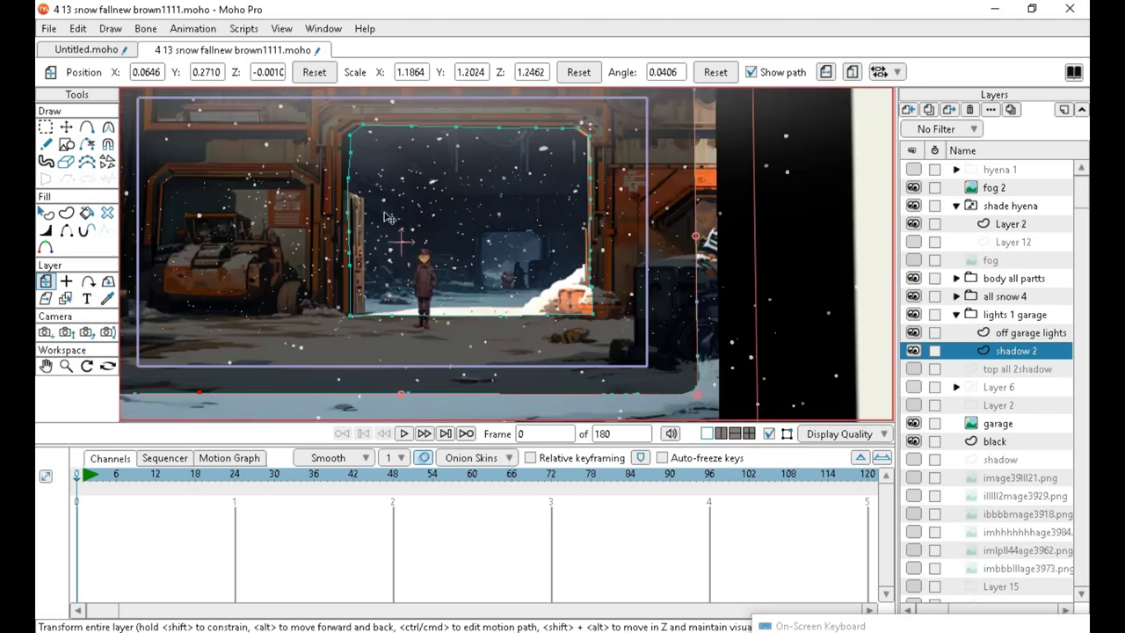
pyautogui.scroll(2, 427, 342)
pyautogui.scroll(1, 672, 255)
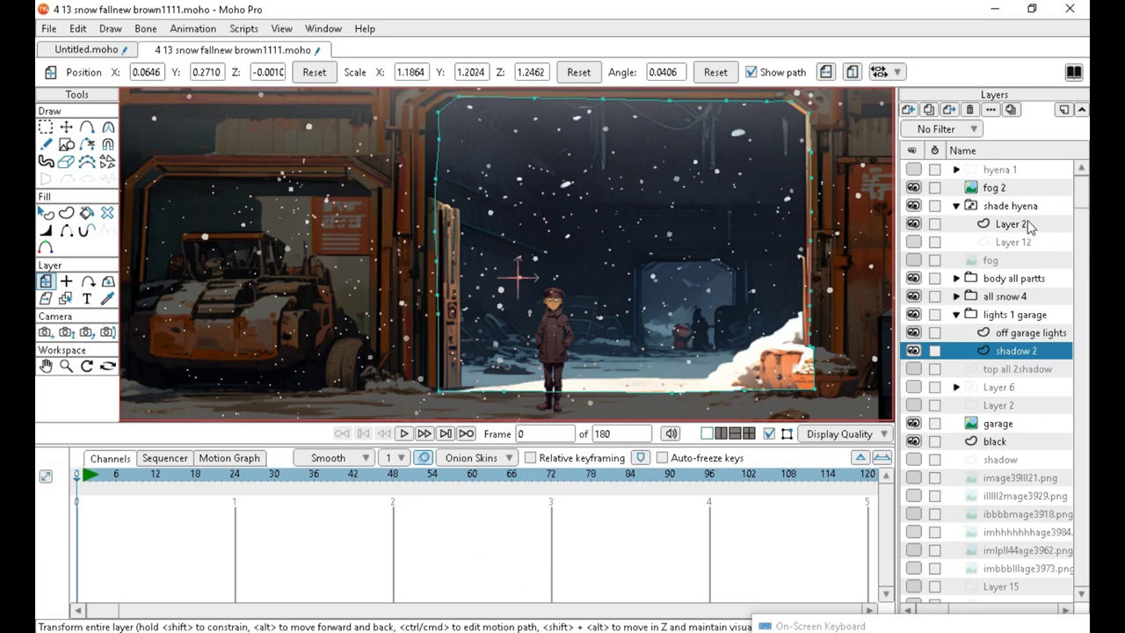
pyautogui.click(913, 260)
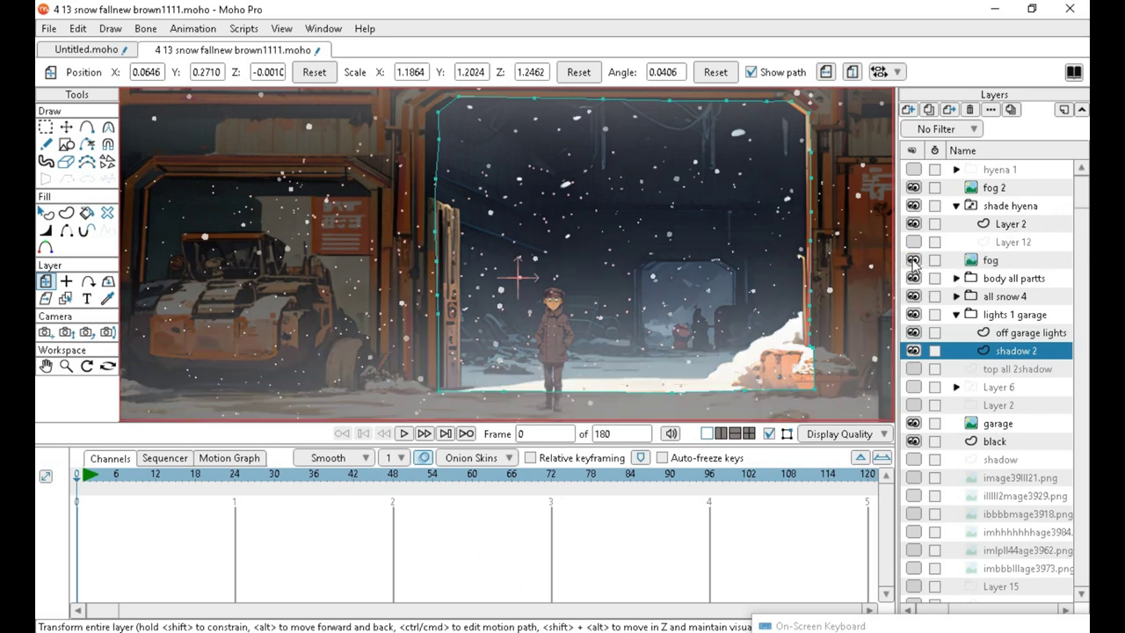
pyautogui.scroll(2, 544, 326)
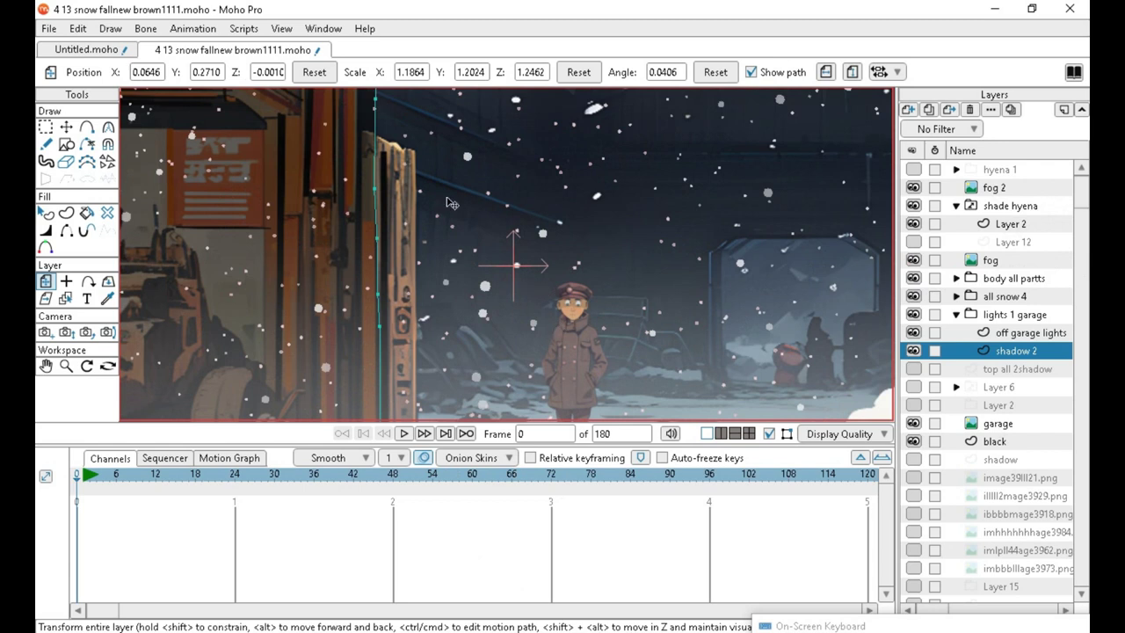
pyautogui.scroll(-3, 450, 203)
pyautogui.scroll(2, 533, 403)
pyautogui.scroll(-1, 538, 384)
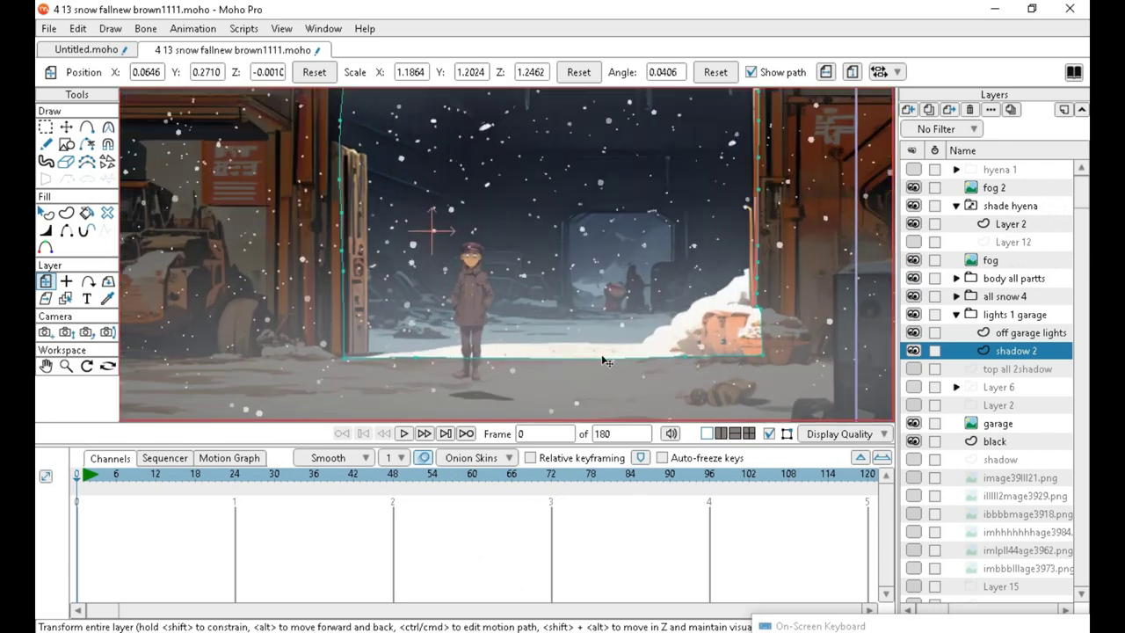
# Select the garage layer, play back the foggy snowfall animation and return to frame 0.
pyautogui.click(1034, 423)
pyautogui.click(403, 433)
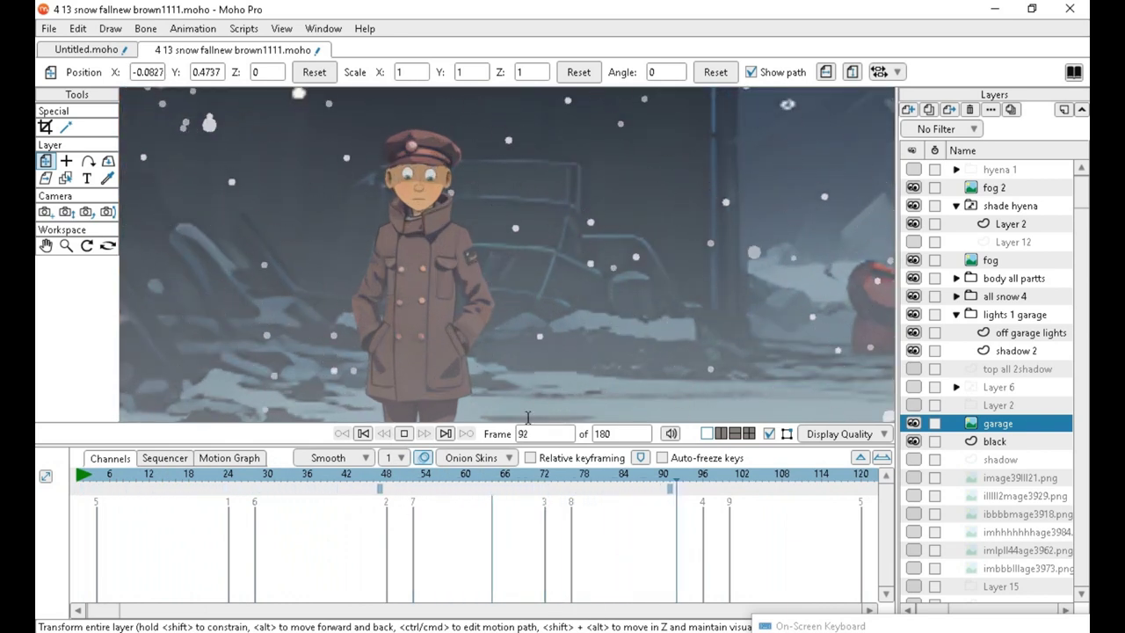
pyautogui.click(404, 433)
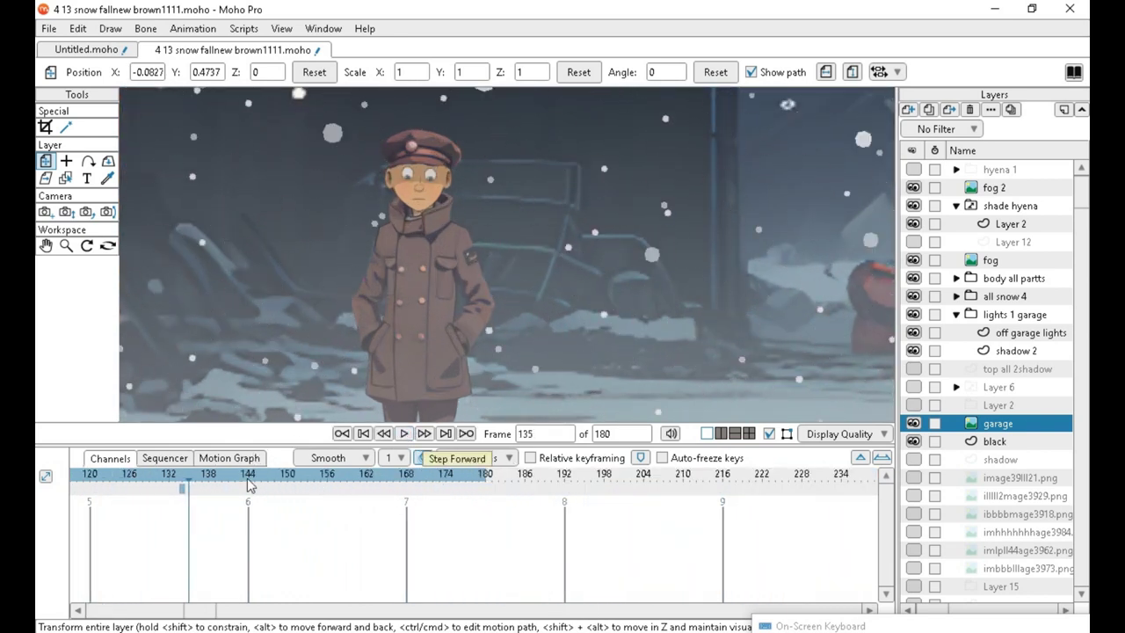
pyautogui.moveTo(212, 479); pyautogui.dragTo(39, 522)
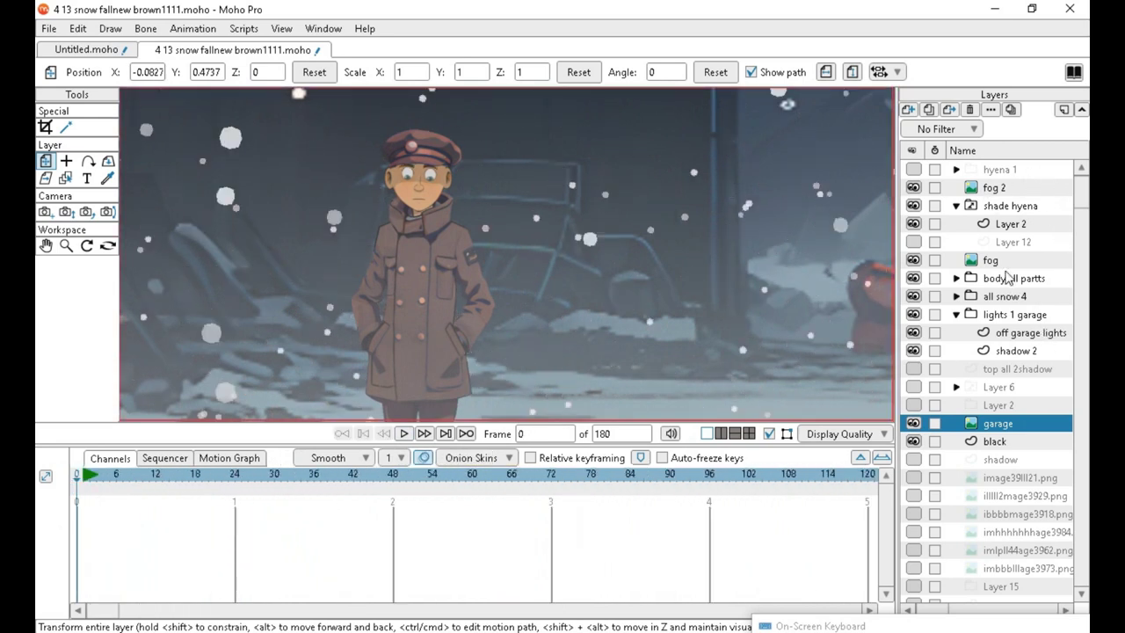
# Hide the all snow 4 and lights 1 garage groups and the garage and black layers to isolate the character.
pyautogui.click(913, 297)
pyautogui.click(913, 315)
pyautogui.click(914, 351)
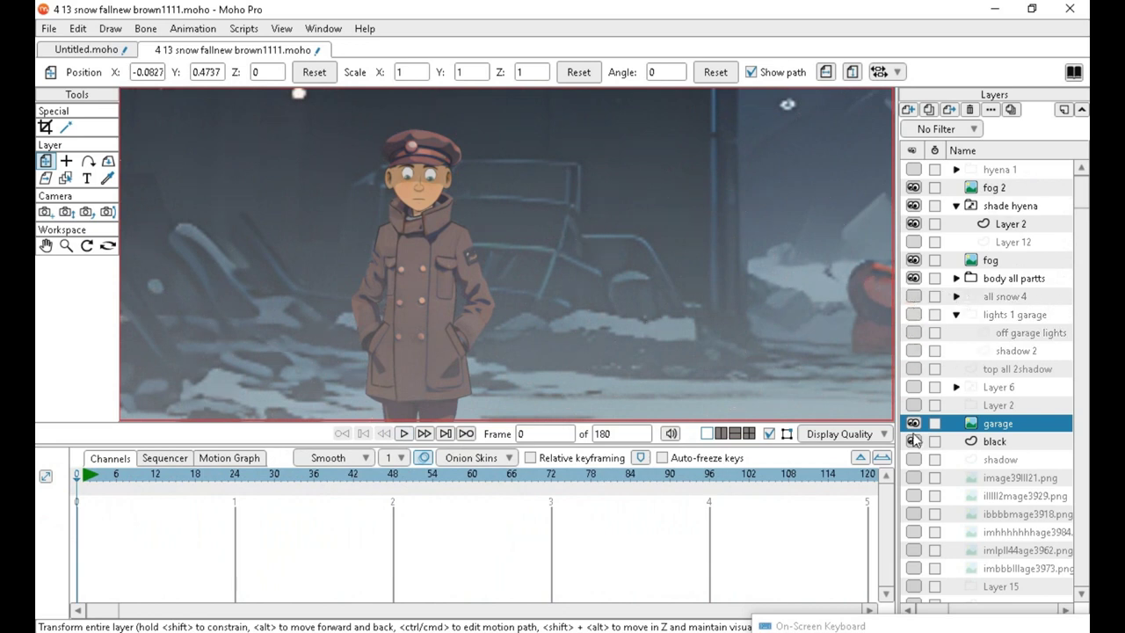
pyautogui.click(913, 424)
pyautogui.click(913, 441)
pyautogui.rightClick(918, 444)
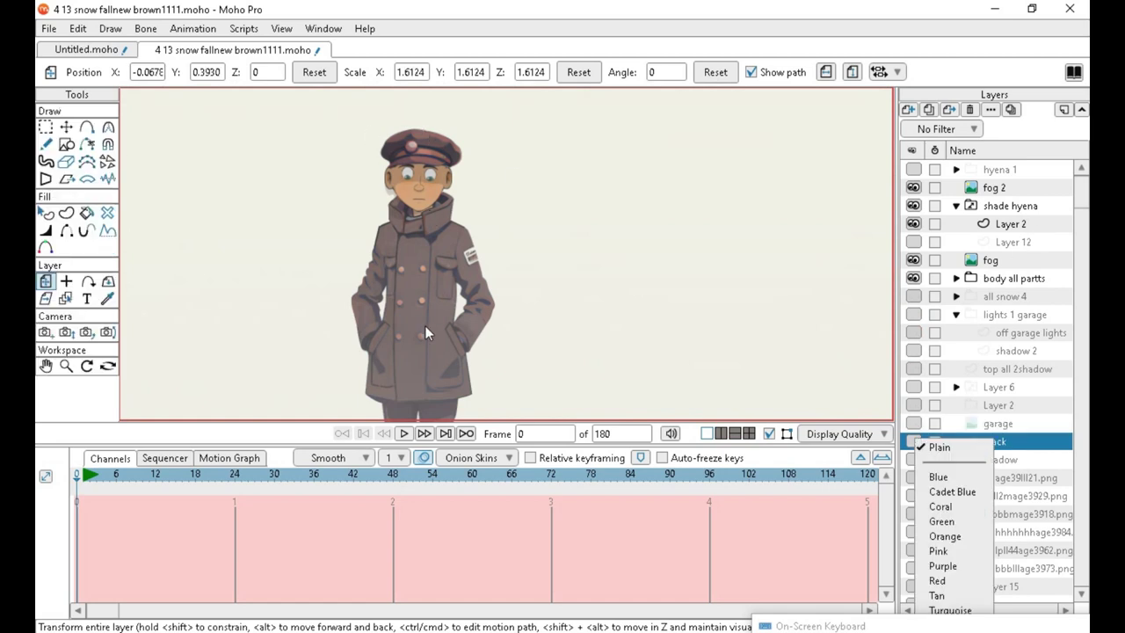
# Examine the isolated character's face, cap and coat up close and scrub the first frames back to frame 0.
pyautogui.click(85, 214)
pyautogui.scroll(2, 502, 244)
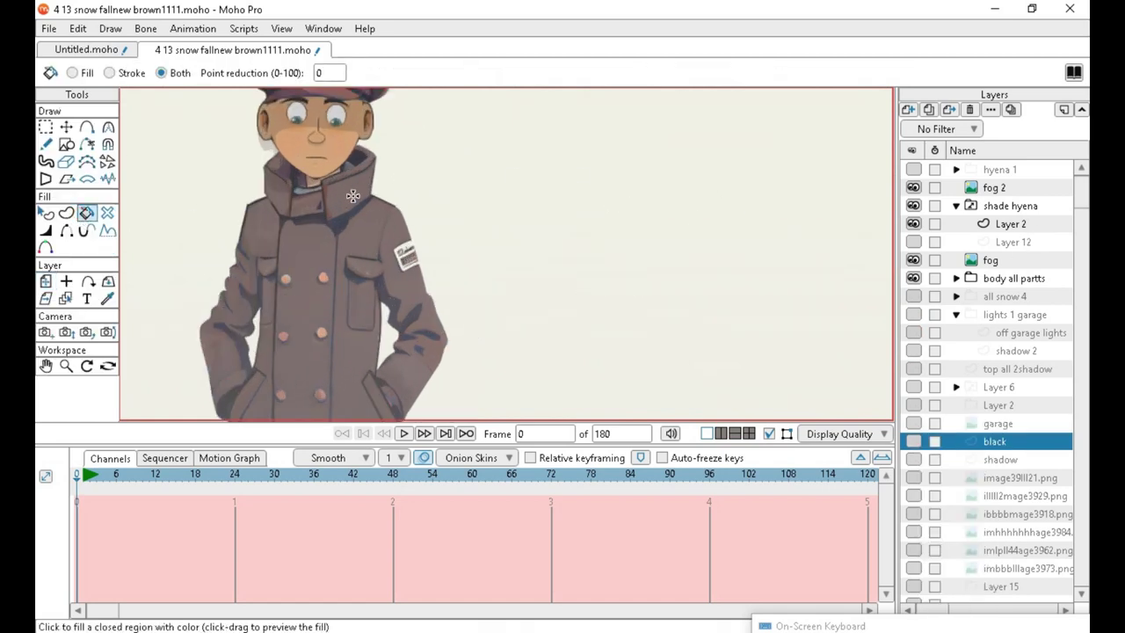
pyautogui.scroll(-2, 519, 255)
pyautogui.scroll(1, 528, 263)
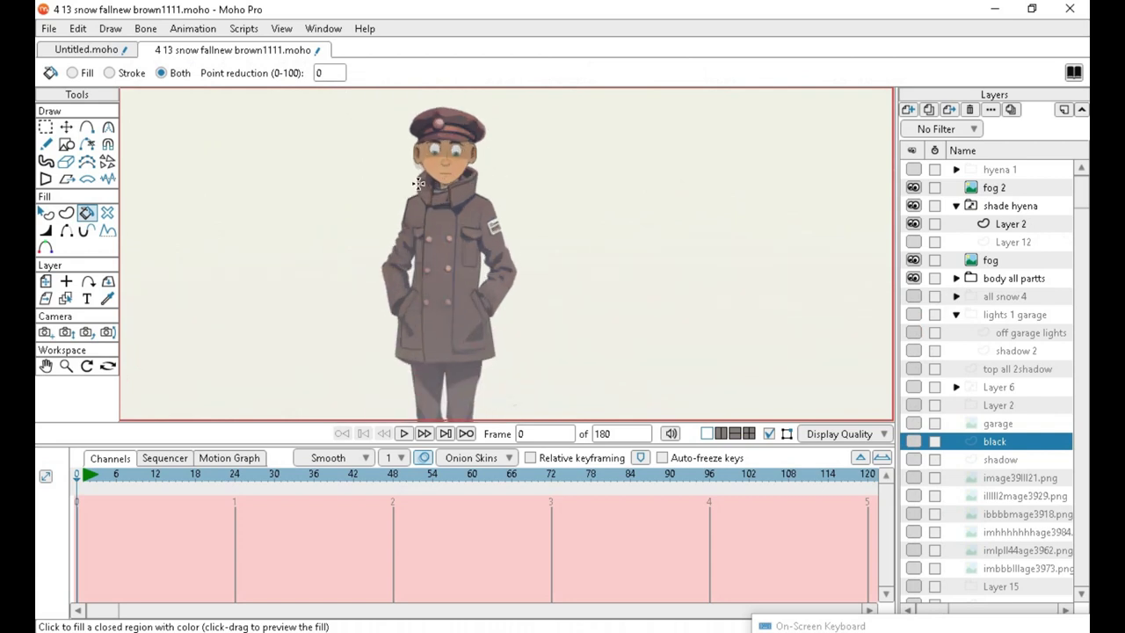
pyautogui.scroll(-3, 457, 216)
pyautogui.scroll(5, 431, 195)
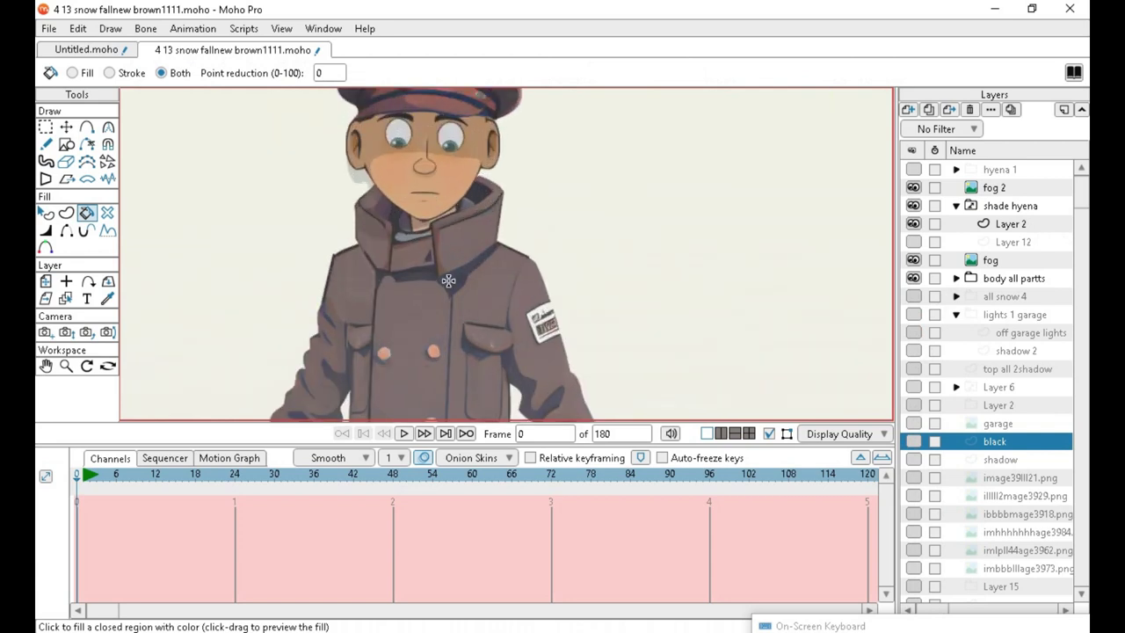
pyautogui.scroll(-1, 431, 400)
pyautogui.scroll(-1, 662, 223)
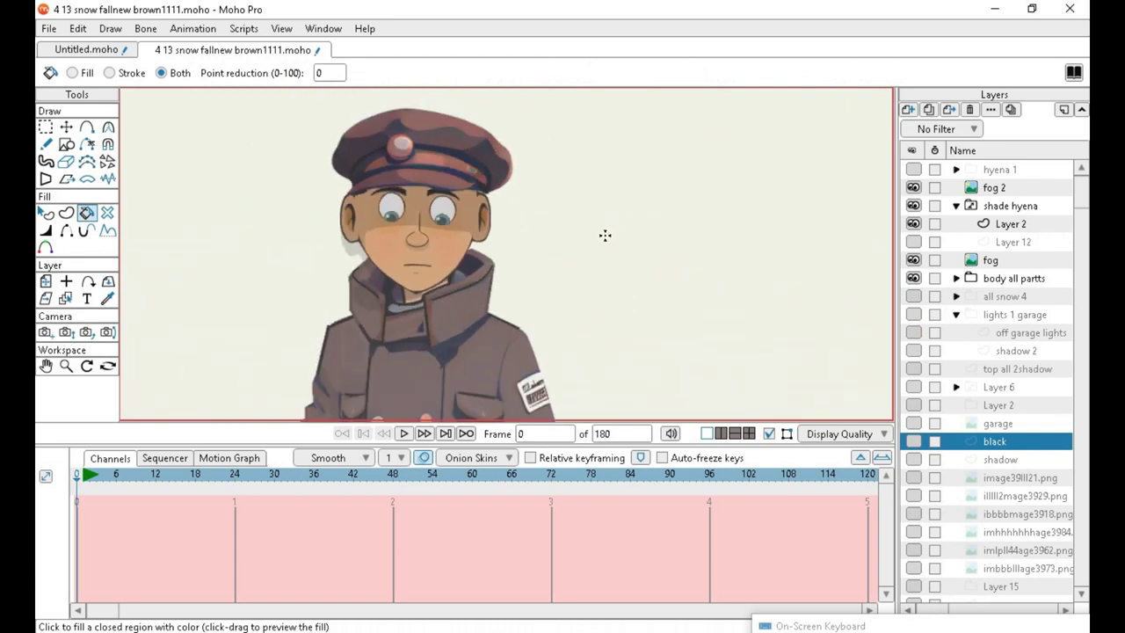
pyautogui.press('m')
pyautogui.moveTo(105, 479)
pyautogui.mouseDown()
pyautogui.moveTo(477, 510)
pyautogui.moveTo(642, 500)
pyautogui.moveTo(43, 502)
pyautogui.mouseUp()
pyautogui.scroll(-3, 520, 290)
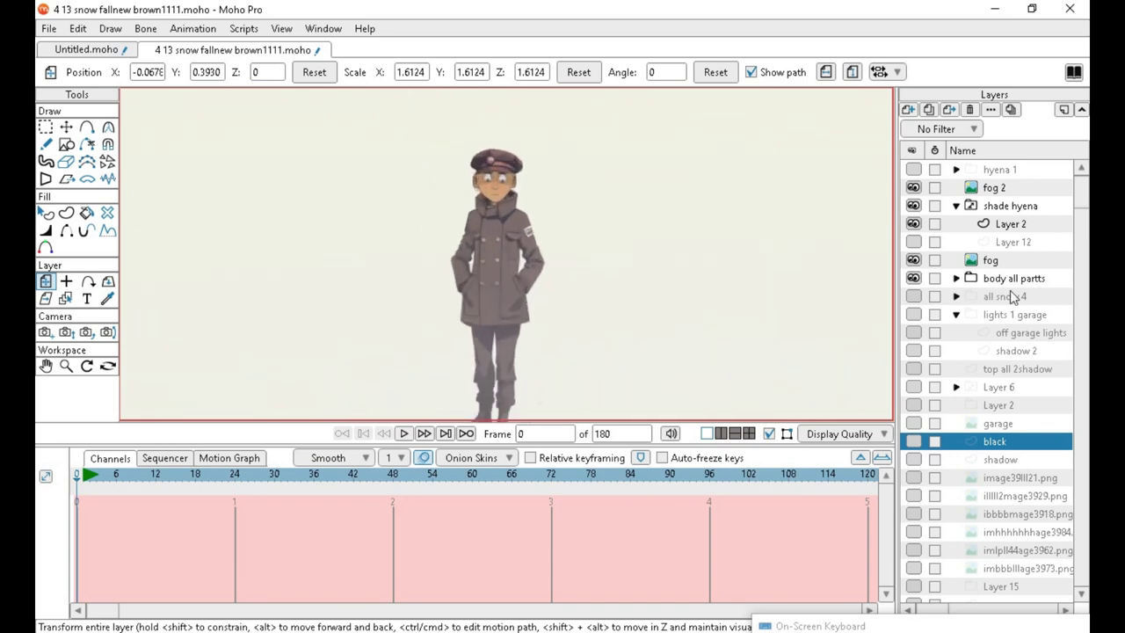
# Select the body all partts group and compare the character with the fog layer off and on, at full figure and close up.
pyautogui.click(1035, 281)
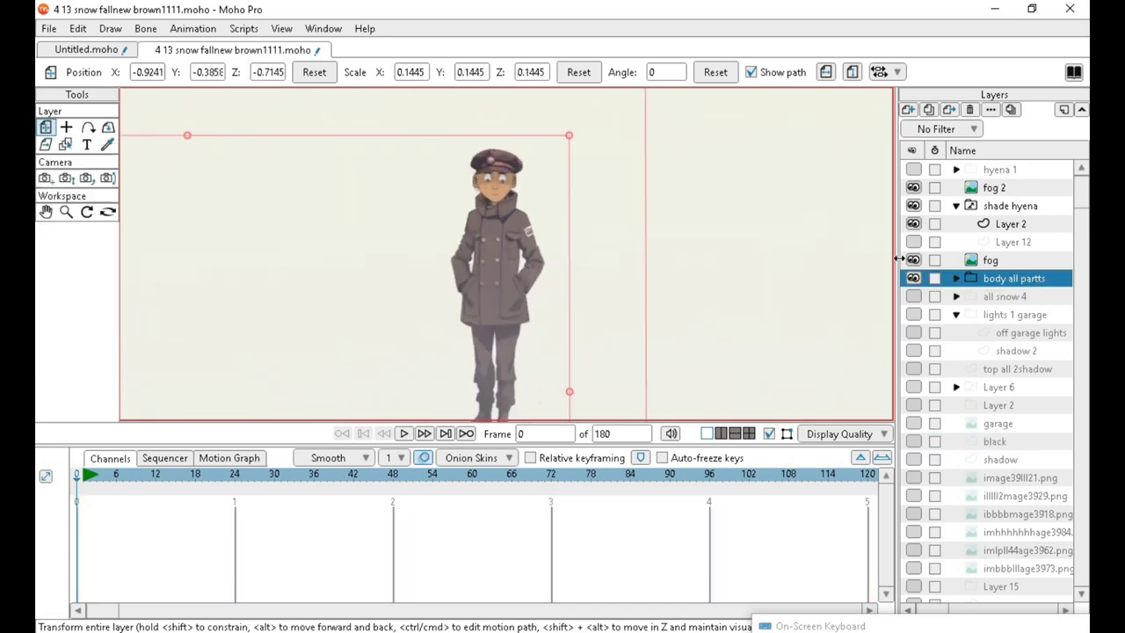
pyautogui.click(914, 261)
pyautogui.click(913, 261)
pyautogui.click(914, 261)
pyautogui.click(913, 261)
pyautogui.scroll(2, 353, 117)
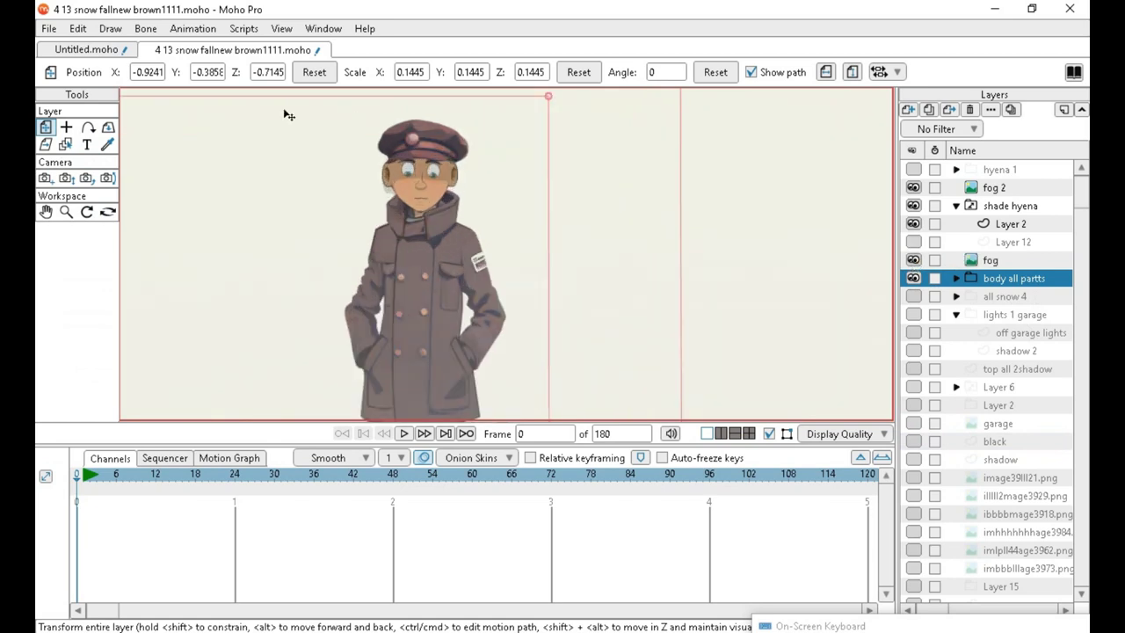
pyautogui.scroll(2, 353, 117)
pyautogui.click(914, 261)
pyautogui.click(914, 261)
pyautogui.click(913, 261)
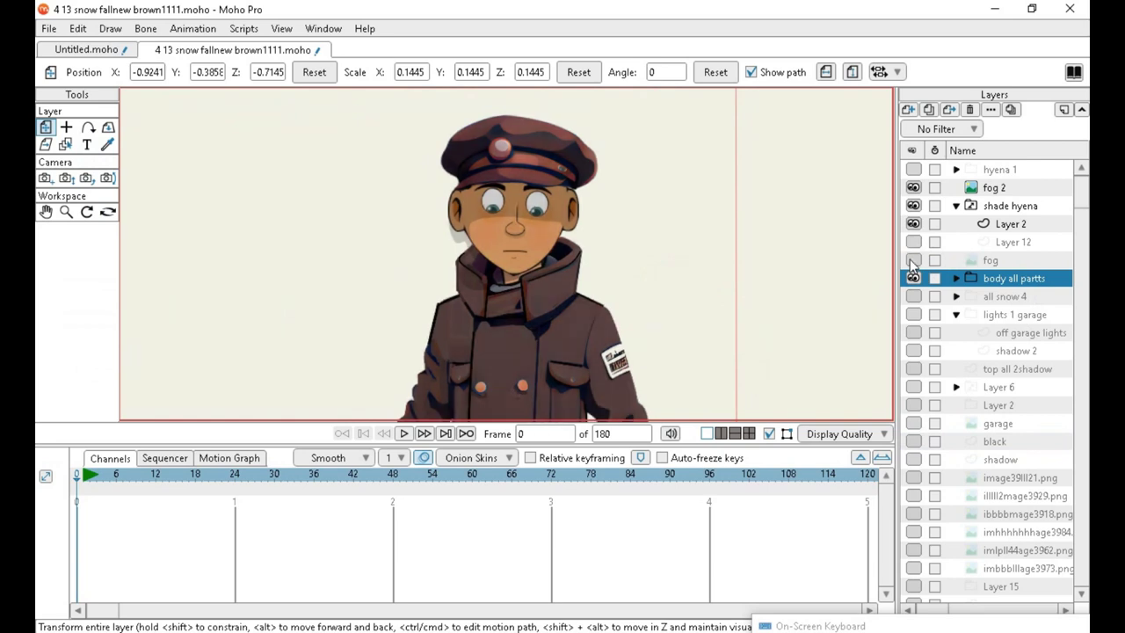
pyautogui.click(912, 261)
pyautogui.scroll(-2, 515, 184)
pyautogui.scroll(1, 492, 180)
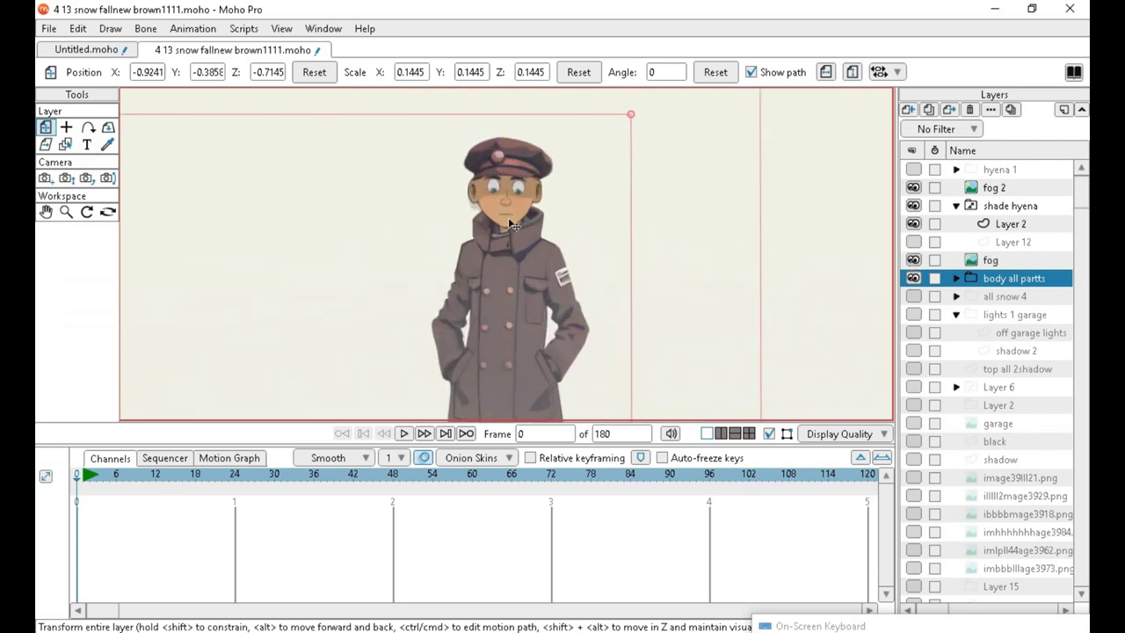
# Move the fog layer to about X 0.592, Y -0.446 over the character.
pyautogui.click(988, 262)
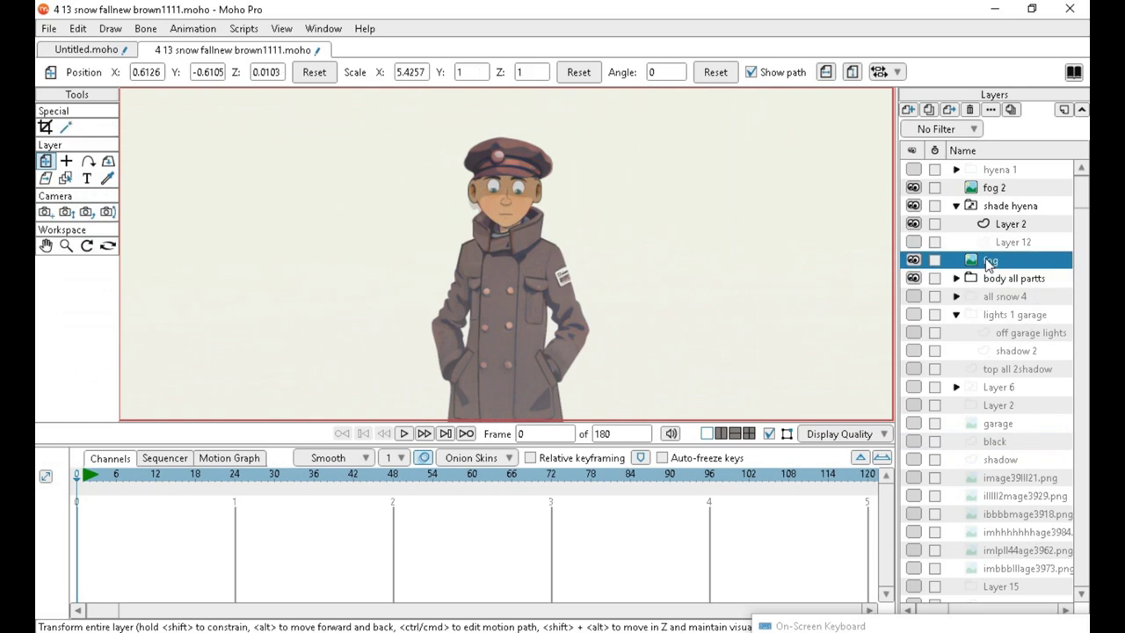
pyautogui.moveTo(250, 189); pyautogui.dragTo(279, 213)
pyautogui.scroll(-3, 544, 201)
pyautogui.moveTo(573, 338); pyautogui.dragTo(519, 278)
# Show the black layer as a dark backdrop behind the character.
pyautogui.scroll(-1, 1082, 197)
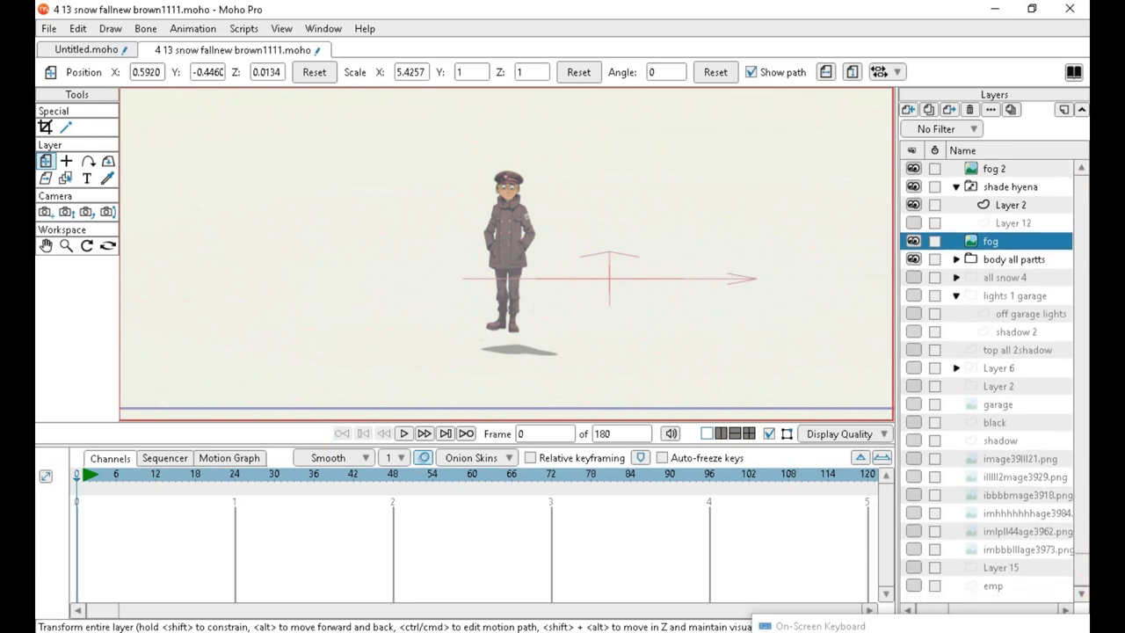
pyautogui.click(914, 422)
pyautogui.scroll(-3, 557, 273)
pyautogui.scroll(5, 580, 378)
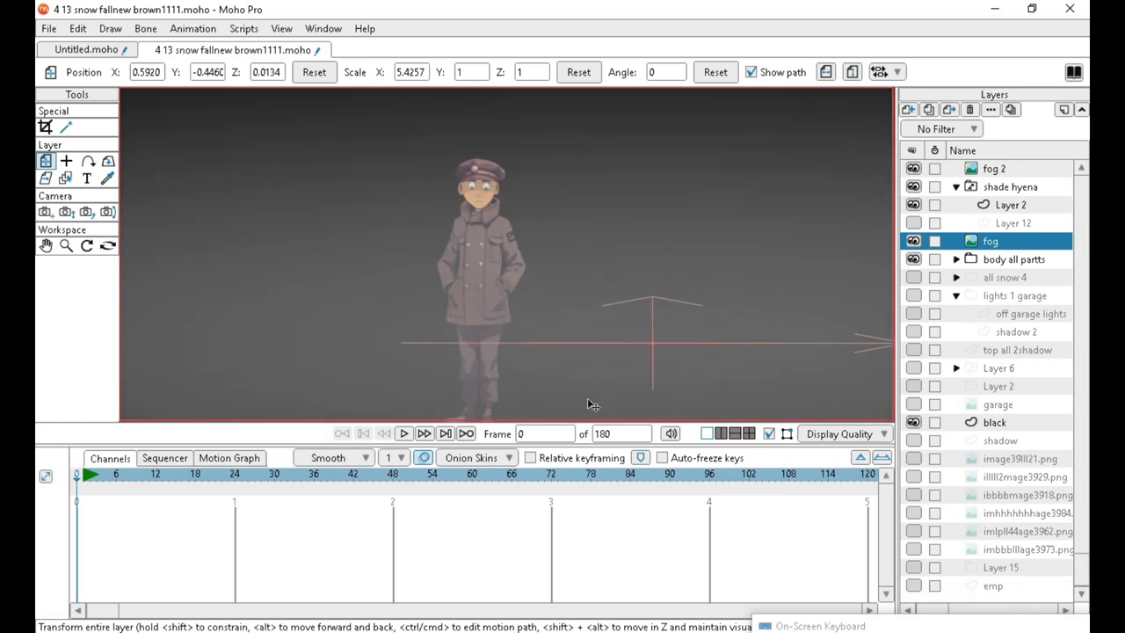
# Examine the fogged character against the black backdrop, from full figure to close-up.
pyautogui.scroll(-2, 585, 340)
pyautogui.scroll(4, 422, 384)
pyautogui.scroll(-3, 482, 362)
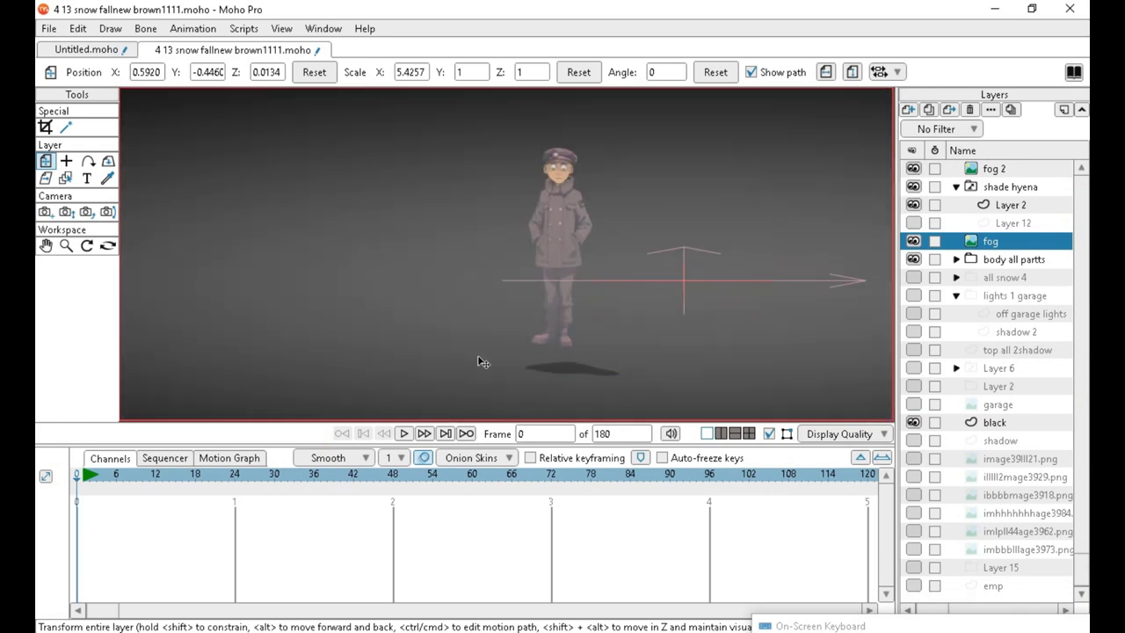
pyautogui.scroll(4, 663, 149)
pyautogui.scroll(-3, 666, 347)
pyautogui.scroll(5, 518, 401)
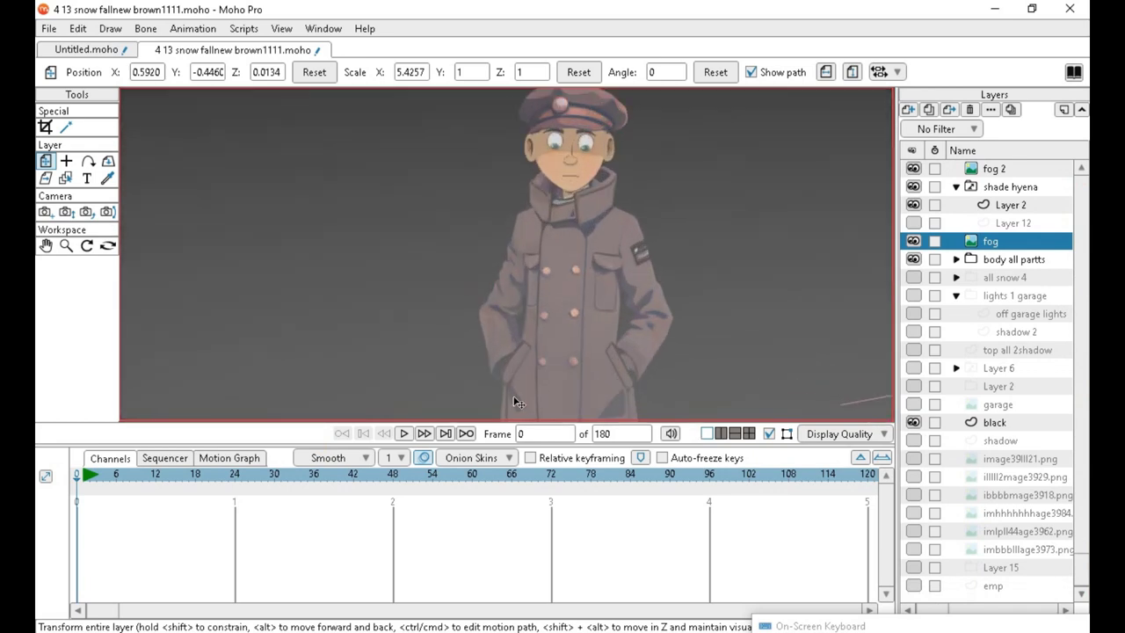
pyautogui.scroll(-2, 423, 413)
pyautogui.scroll(2, 484, 268)
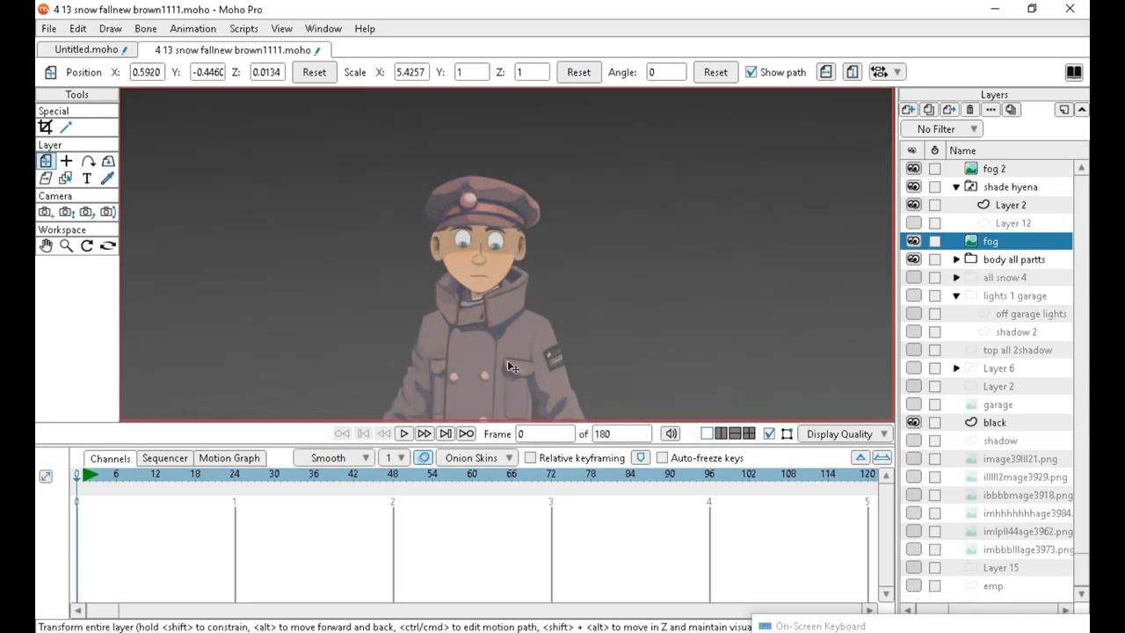
pyautogui.scroll(-2, 507, 365)
pyautogui.scroll(1, 565, 243)
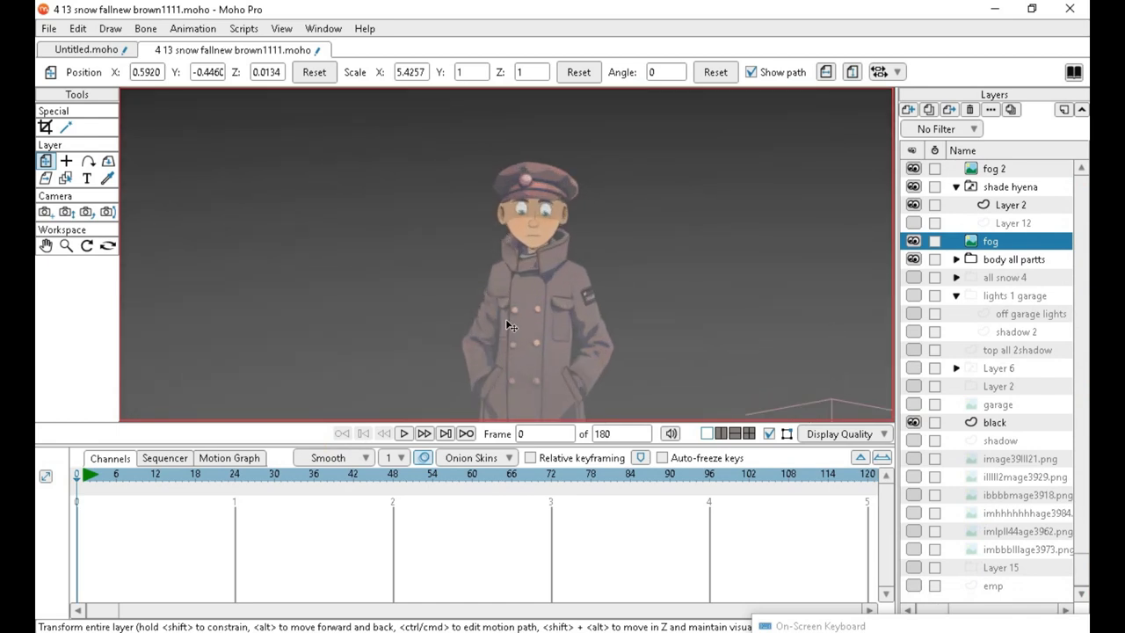
# Scrub the opening frames back to frame 0 while examining the character's face and cap up close.
pyautogui.moveTo(109, 479); pyautogui.dragTo(46, 571)
pyautogui.scroll(3, 578, 248)
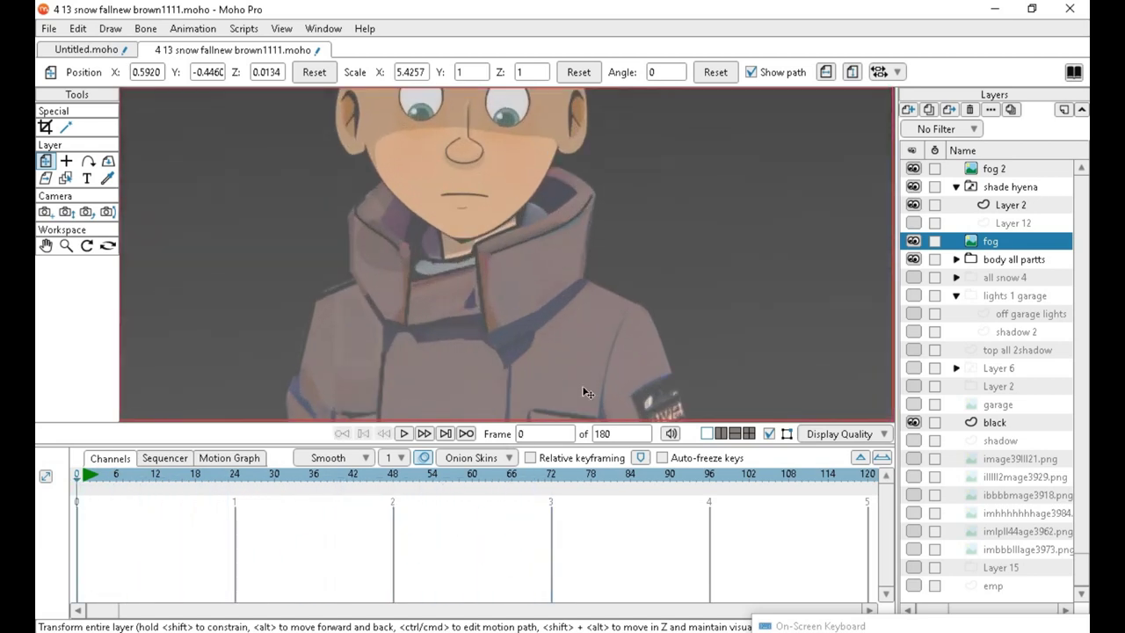
pyautogui.scroll(-2, 583, 389)
pyautogui.scroll(2, 593, 330)
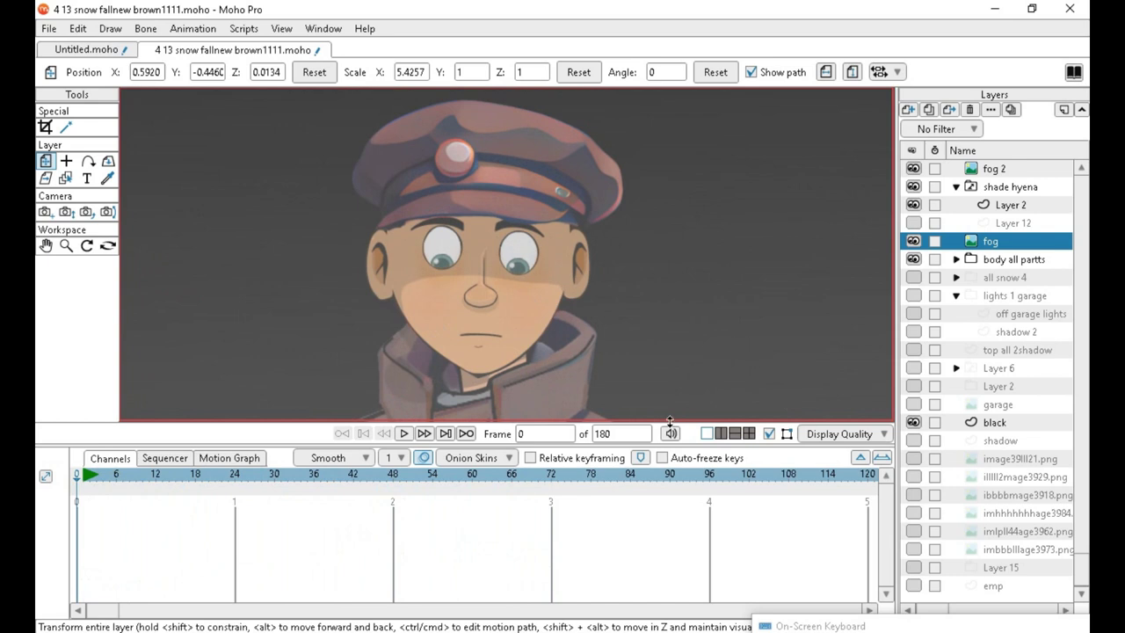
pyautogui.scroll(2, 545, 216)
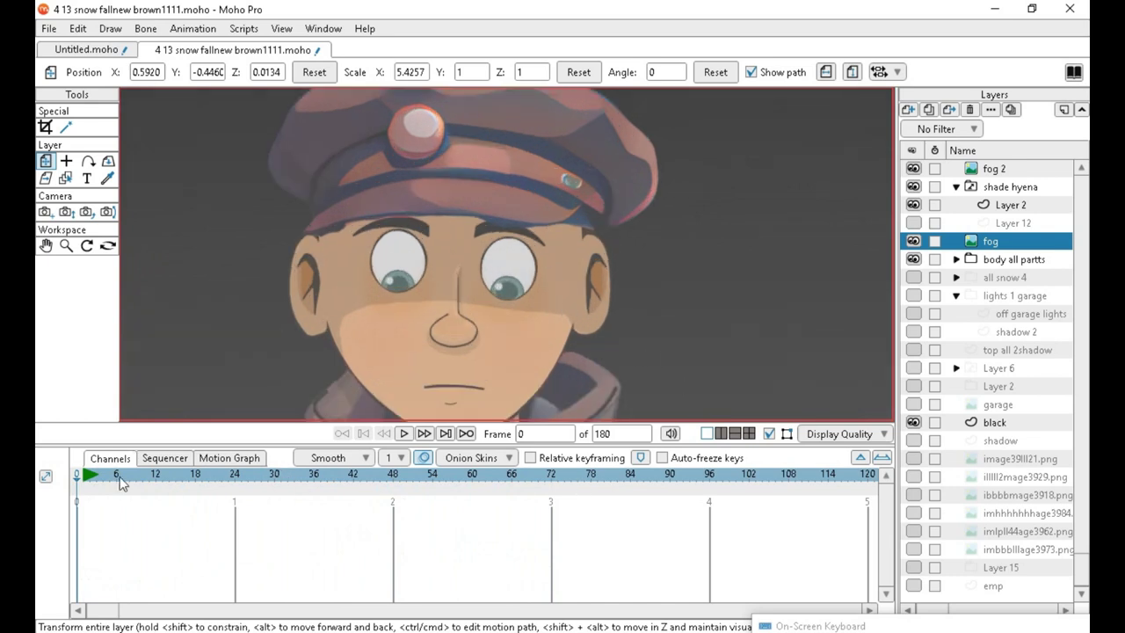
pyautogui.moveTo(110, 481); pyautogui.dragTo(75, 572)
pyautogui.scroll(-5, 427, 246)
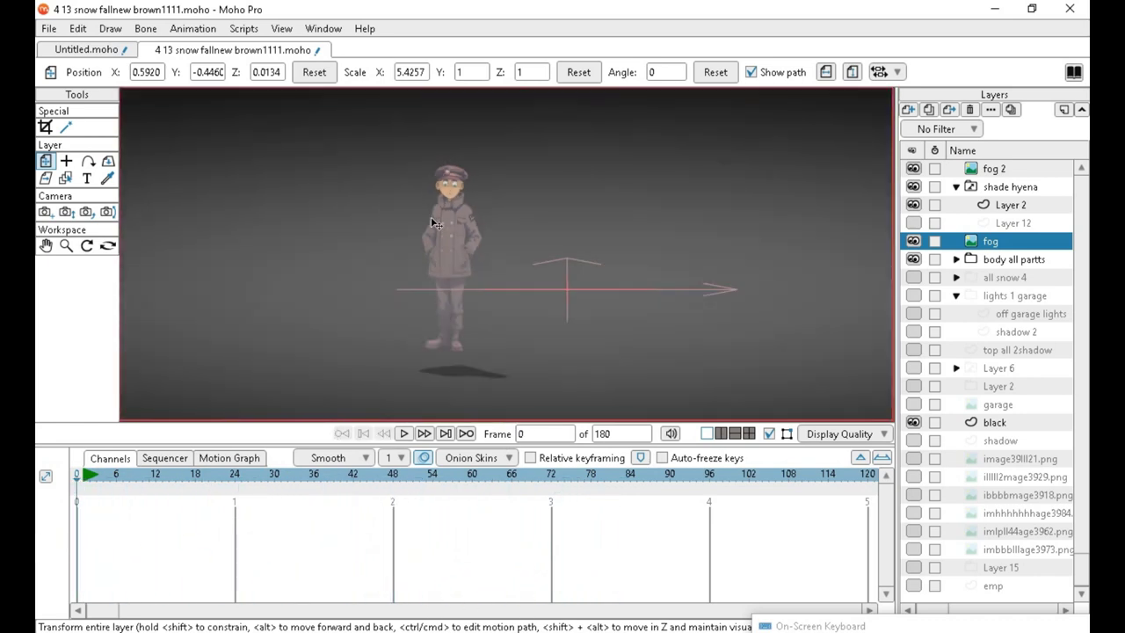
# Add a new group layer directly above the body all partts group.
pyautogui.scroll(2, 736, 350)
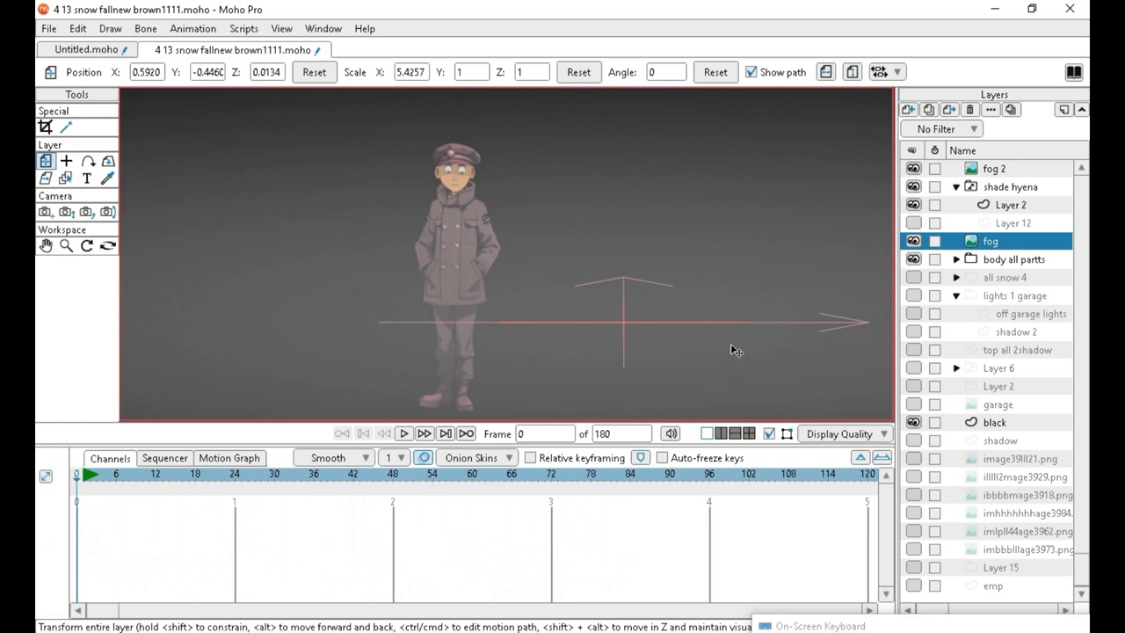
pyautogui.click(1015, 261)
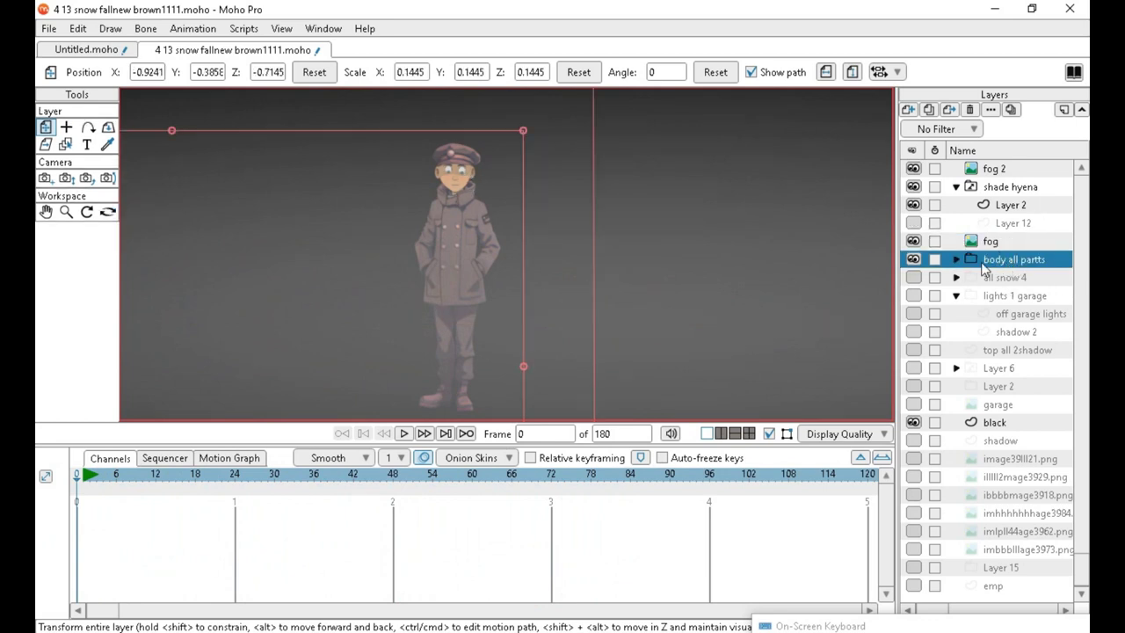
pyautogui.click(914, 259)
pyautogui.click(913, 259)
pyautogui.click(981, 261)
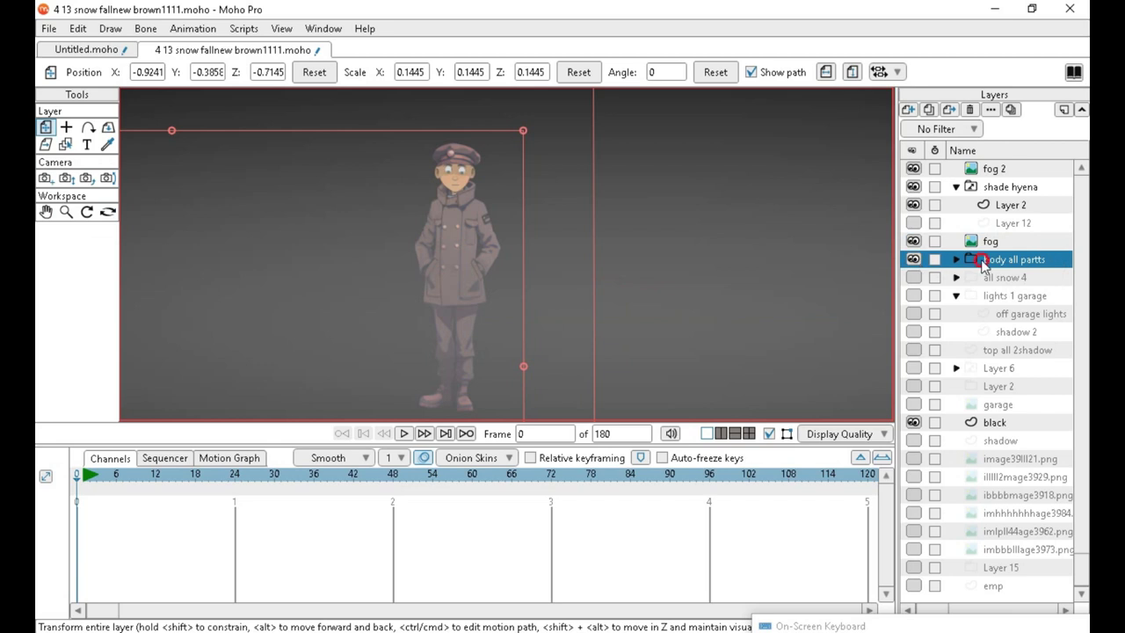
pyautogui.click(908, 110)
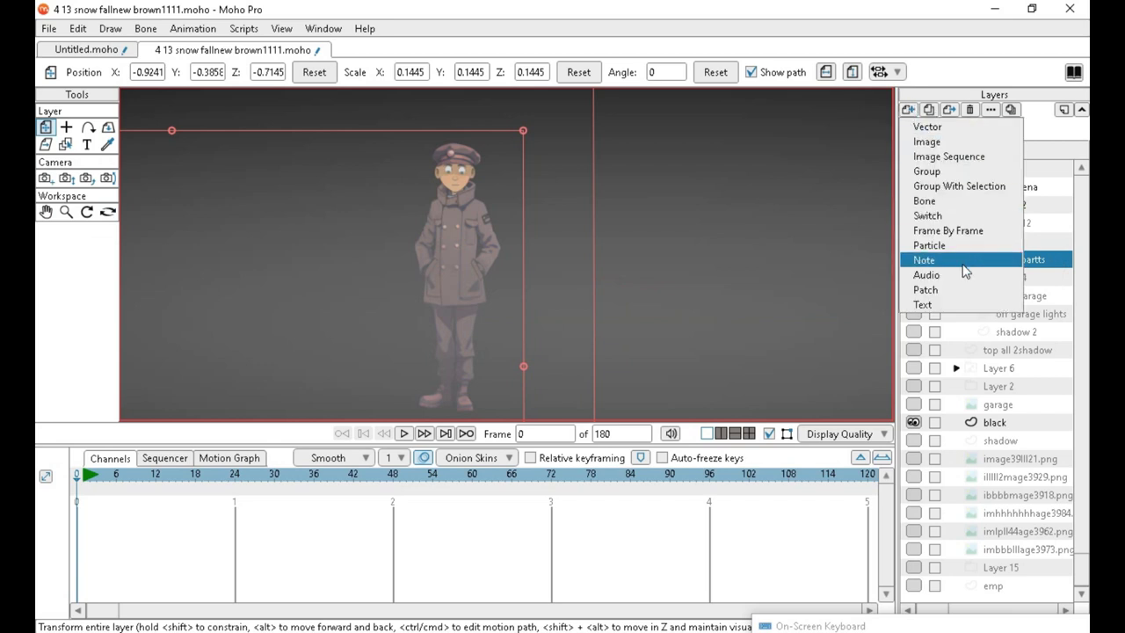
pyautogui.click(964, 175)
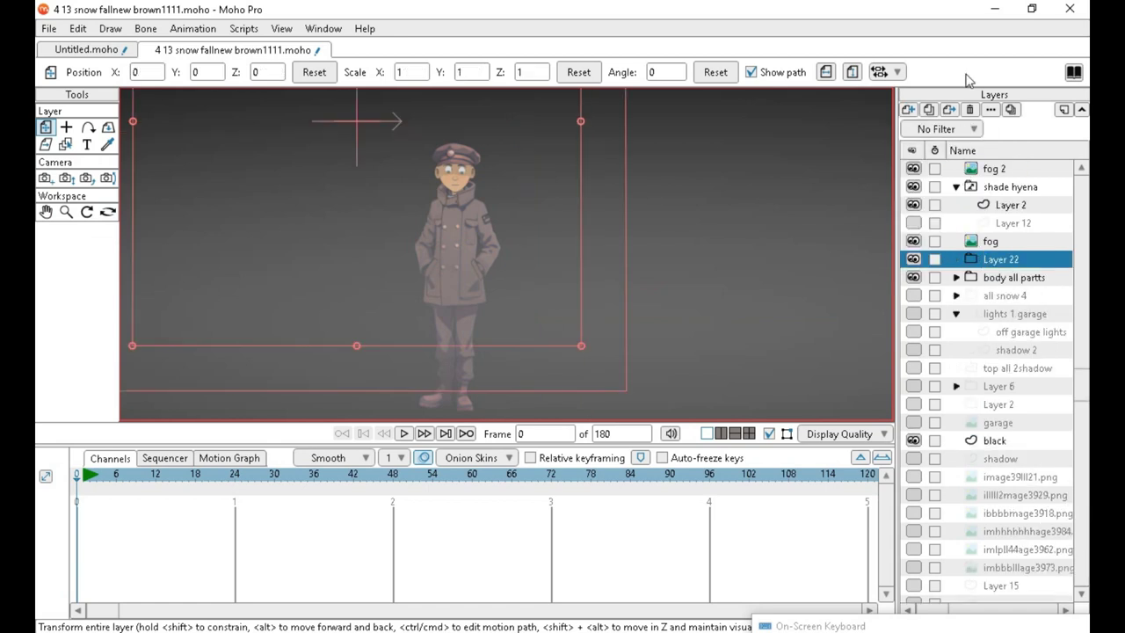
pyautogui.doubleClick(956, 260)
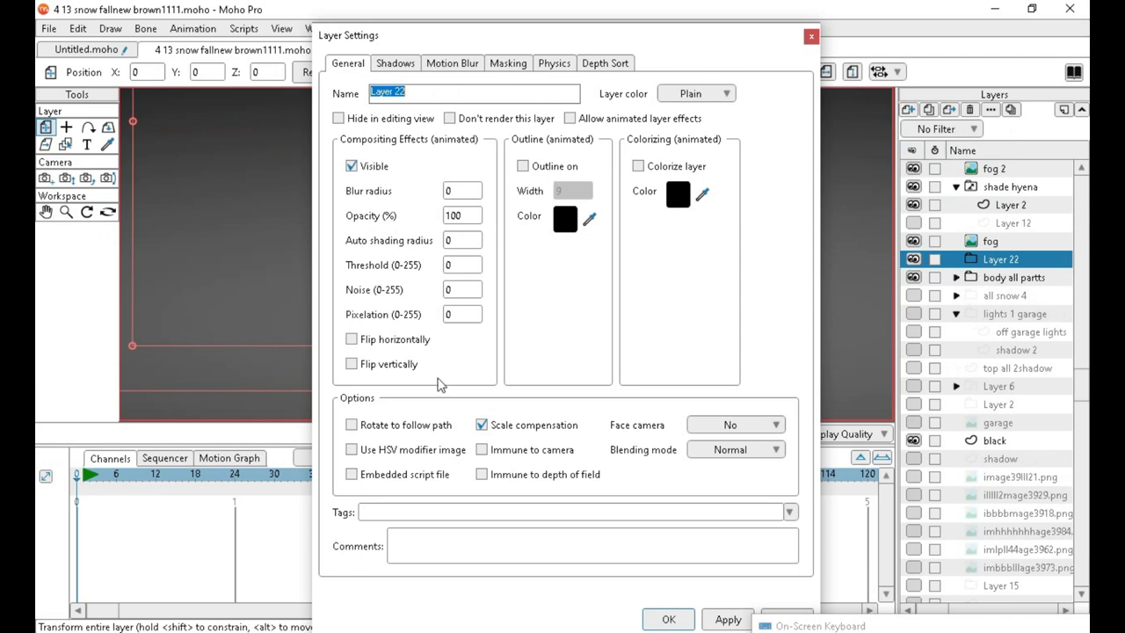
pyautogui.click(810, 36)
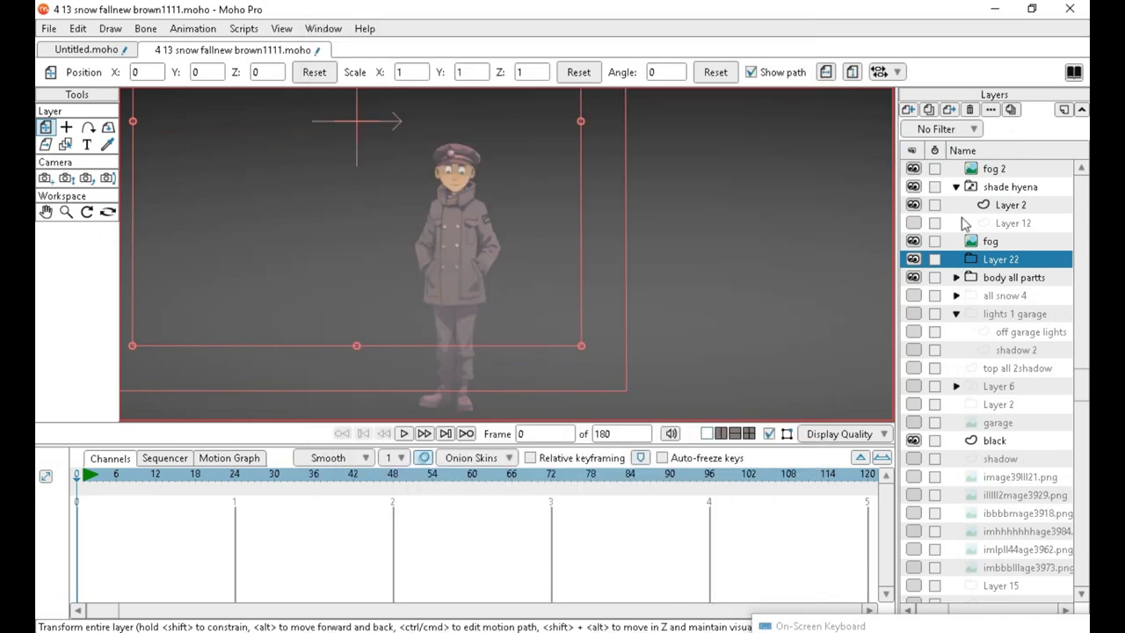
pyautogui.rightClick(956, 261)
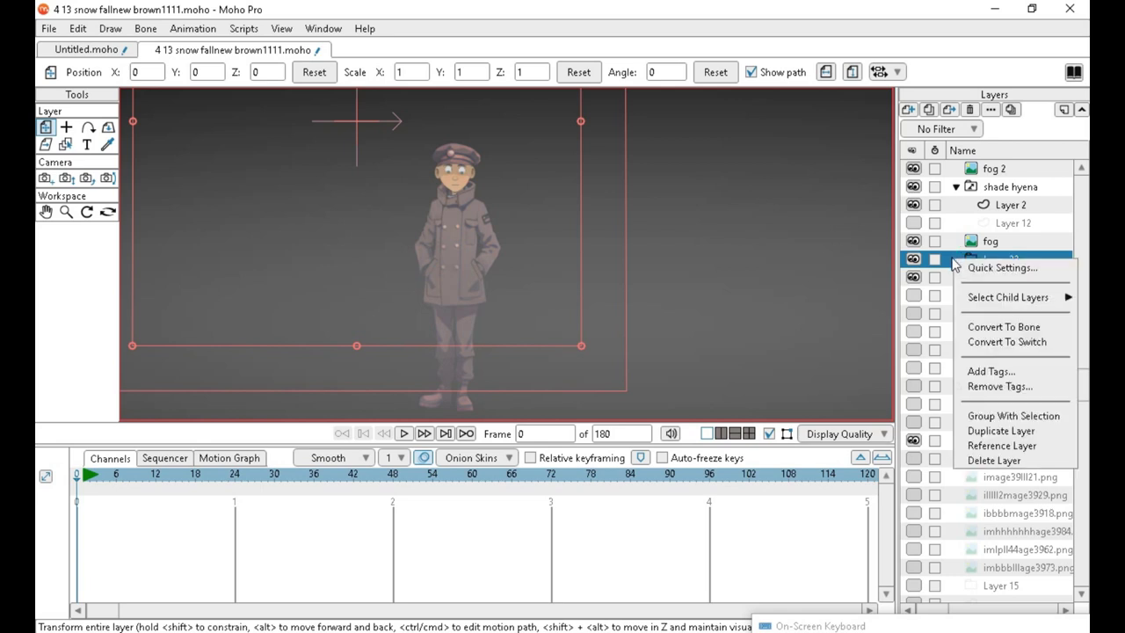
pyautogui.moveTo(1022, 303)
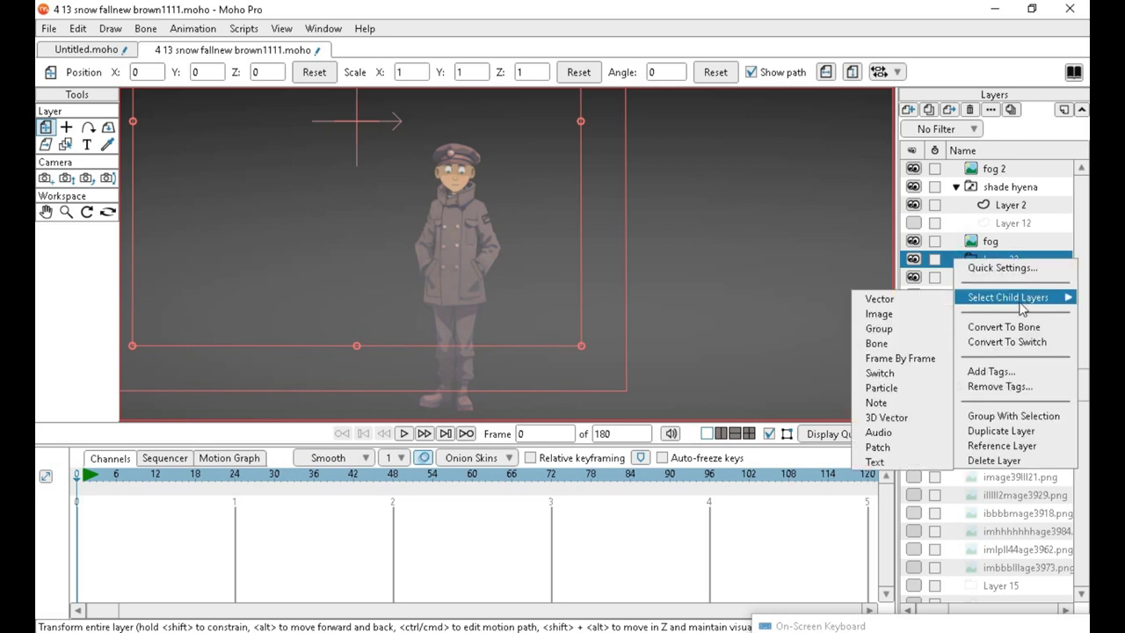
pyautogui.click(892, 344)
# Move the body all partts group inside the new group layer and check the nesting by toggling the parent's visibility.
pyautogui.click(1000, 282)
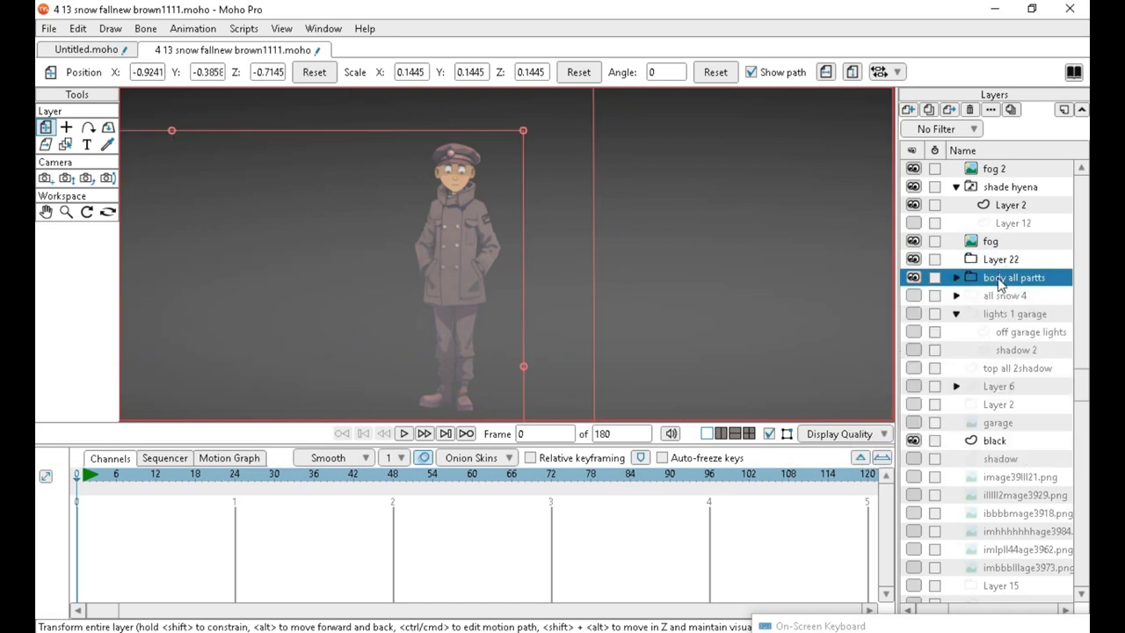
pyautogui.moveTo(997, 281); pyautogui.dragTo(997, 263)
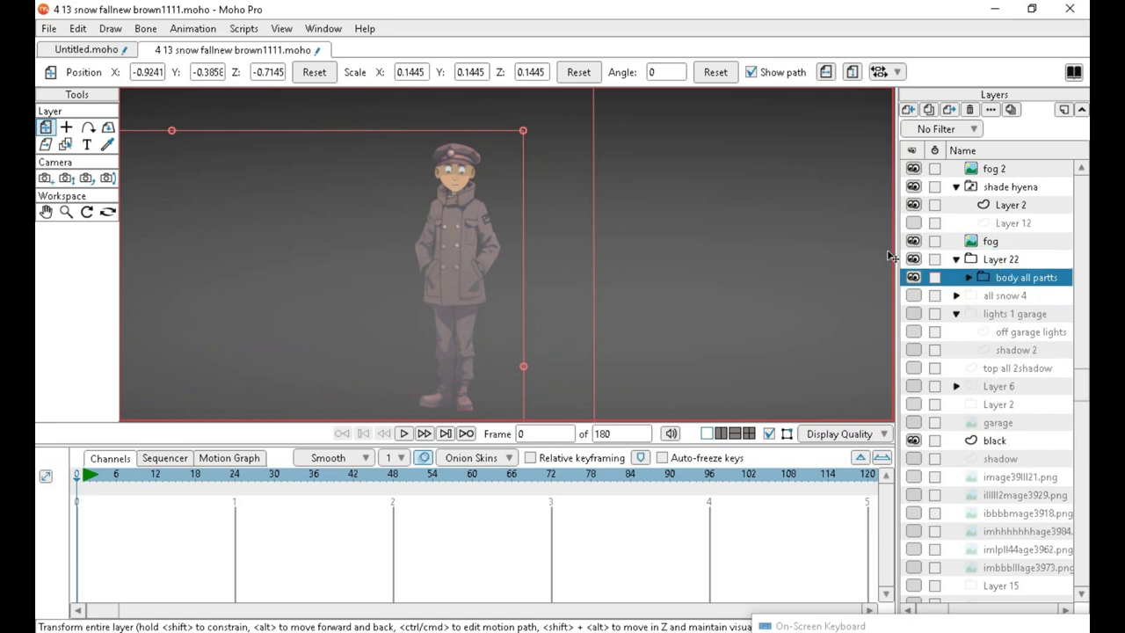
pyautogui.click(914, 262)
pyautogui.click(914, 262)
# Hide the fog layer above the character and the black backdrop layer behind it.
pyautogui.scroll(-2, 595, 296)
pyautogui.scroll(1, 431, 241)
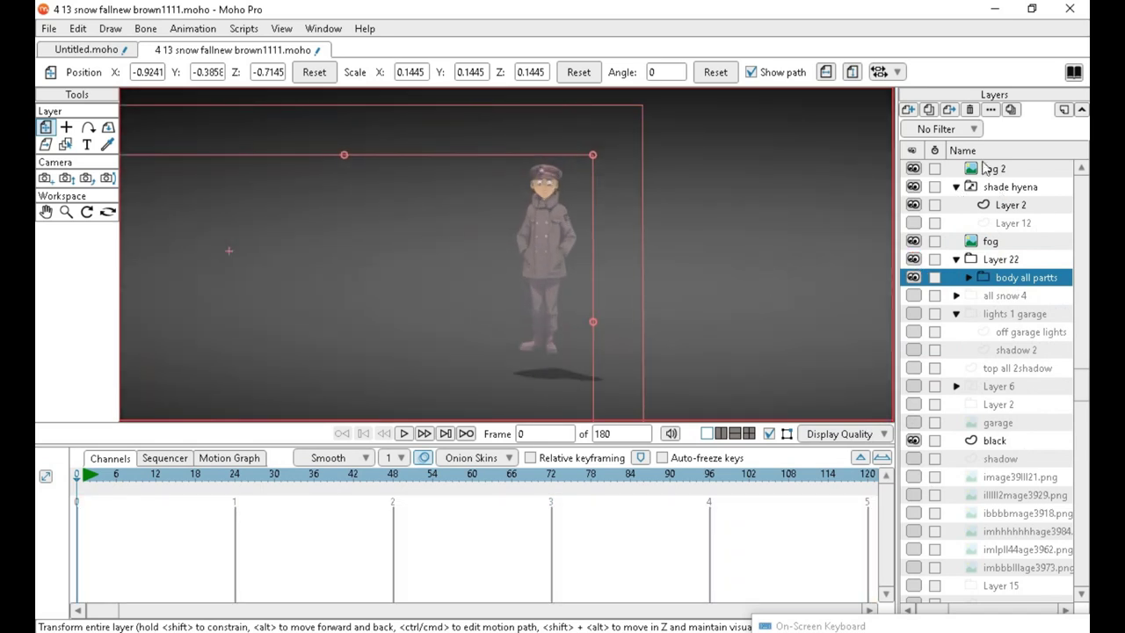
pyautogui.click(914, 242)
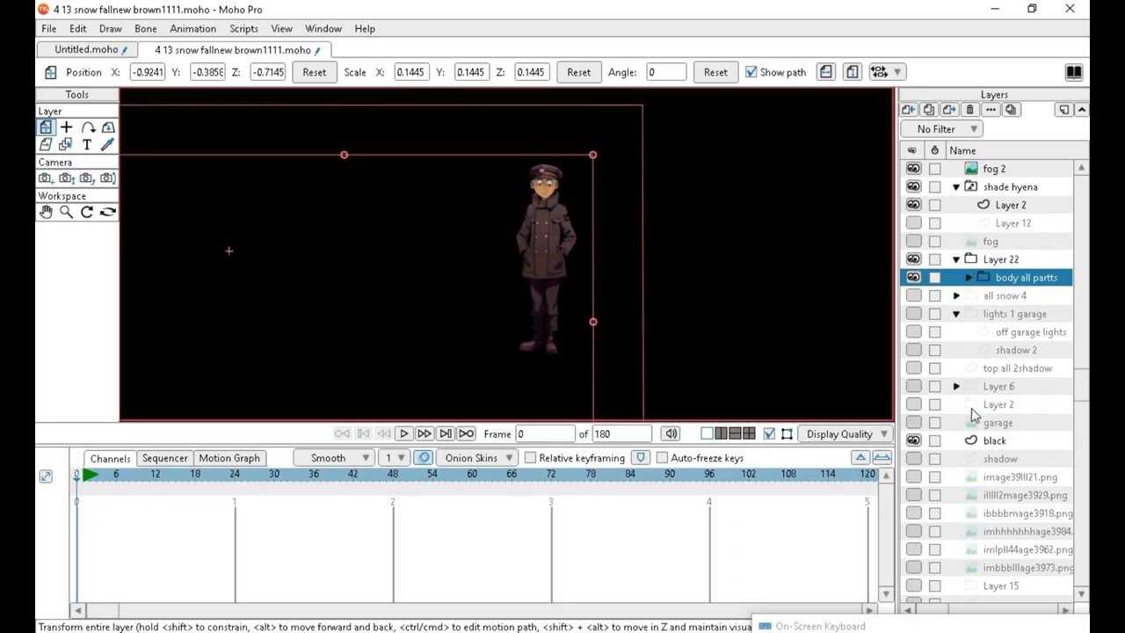
pyautogui.scroll(3, 576, 268)
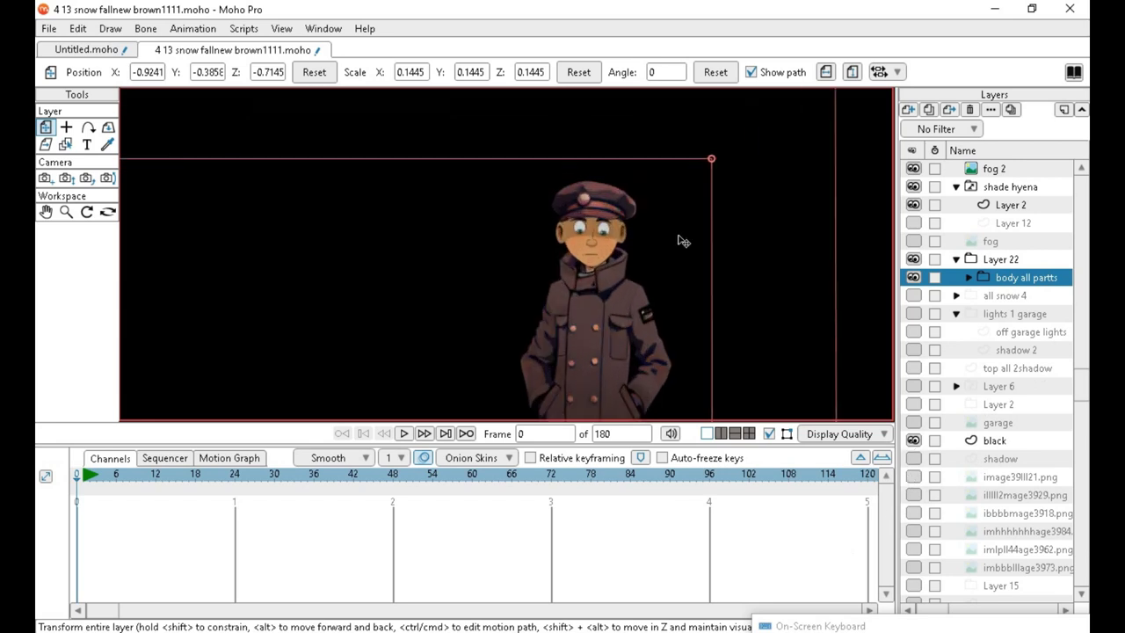
pyautogui.click(913, 441)
# Examine the unfogged character against the plain background, from full figure to close-up of the face and coat.
pyautogui.scroll(2, 703, 214)
pyautogui.scroll(-4, 703, 214)
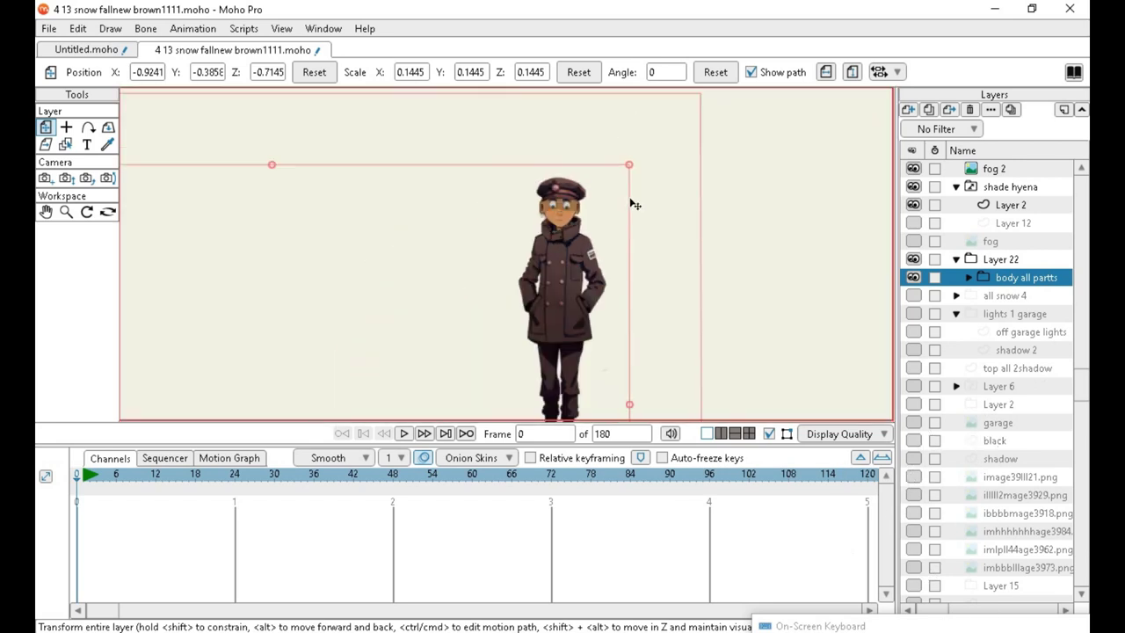
pyautogui.scroll(3, 728, 329)
pyautogui.scroll(-4, 747, 315)
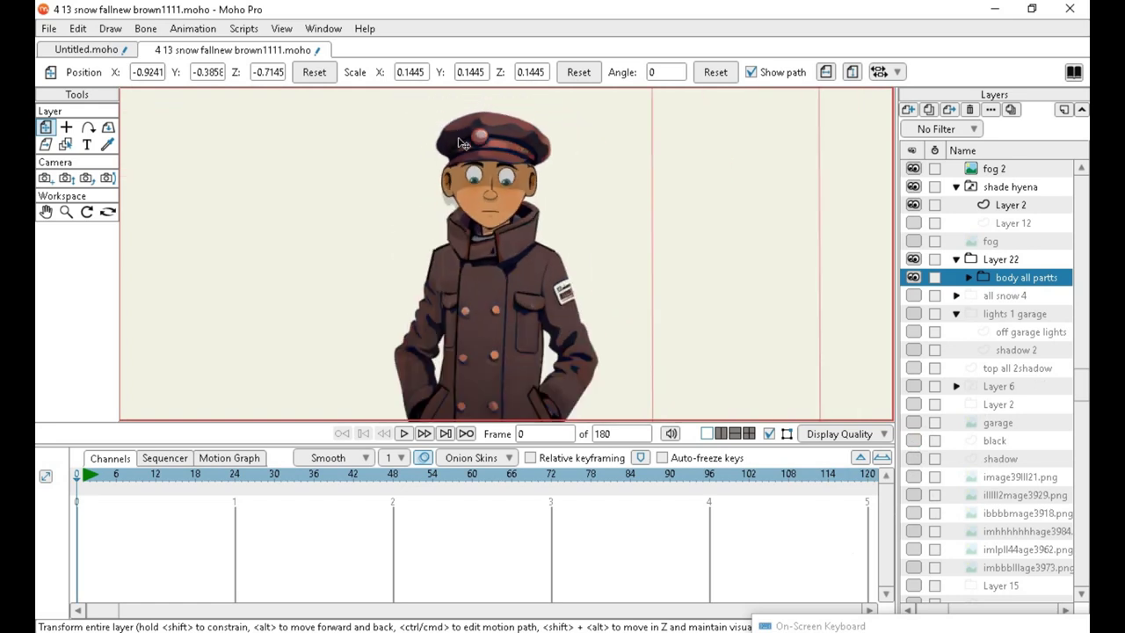
pyautogui.scroll(2, 606, 309)
pyautogui.scroll(-3, 554, 299)
pyautogui.scroll(1, 554, 299)
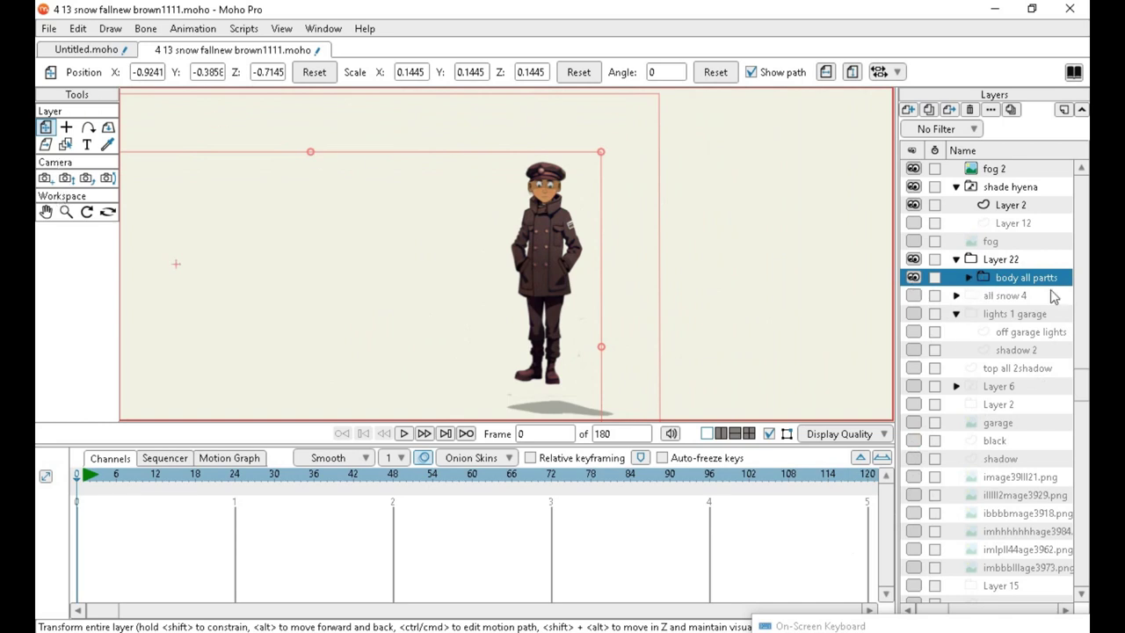
# Convert the Layer 22 group to a bone layer and toggle its visibility to check its contents.
pyautogui.click(983, 265)
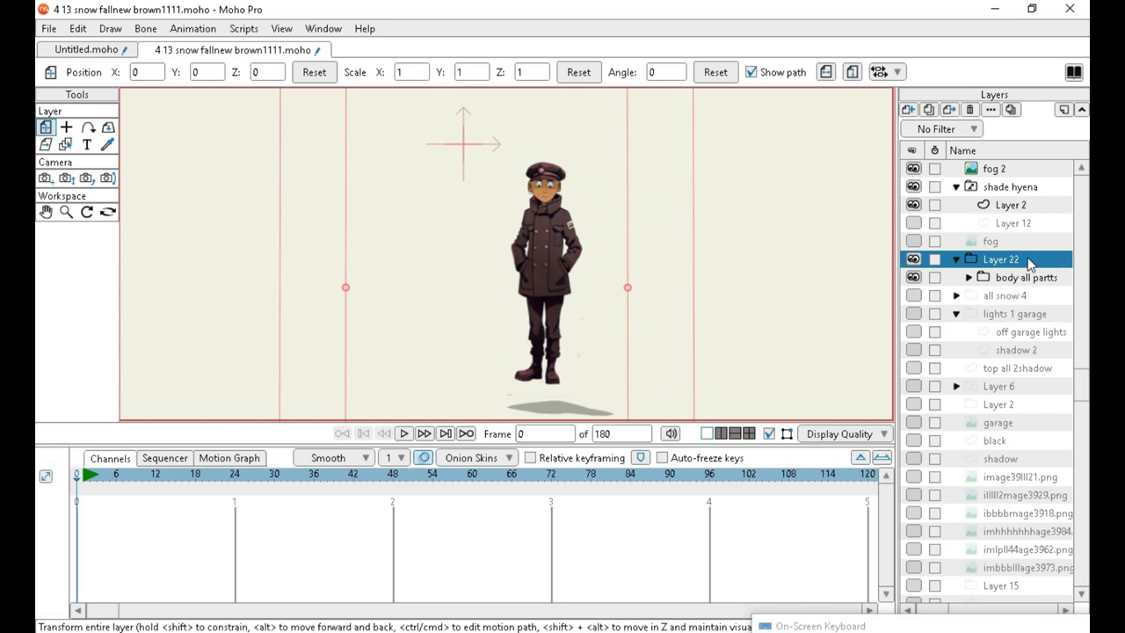
pyautogui.rightClick(1030, 266)
pyautogui.moveTo(995, 301)
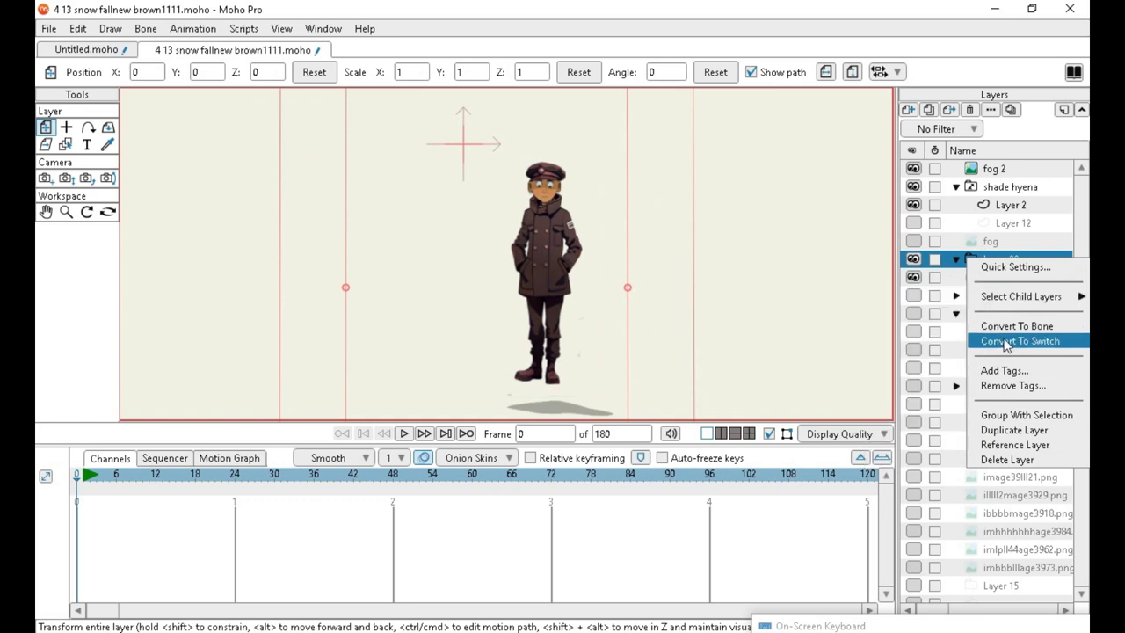
pyautogui.click(1004, 328)
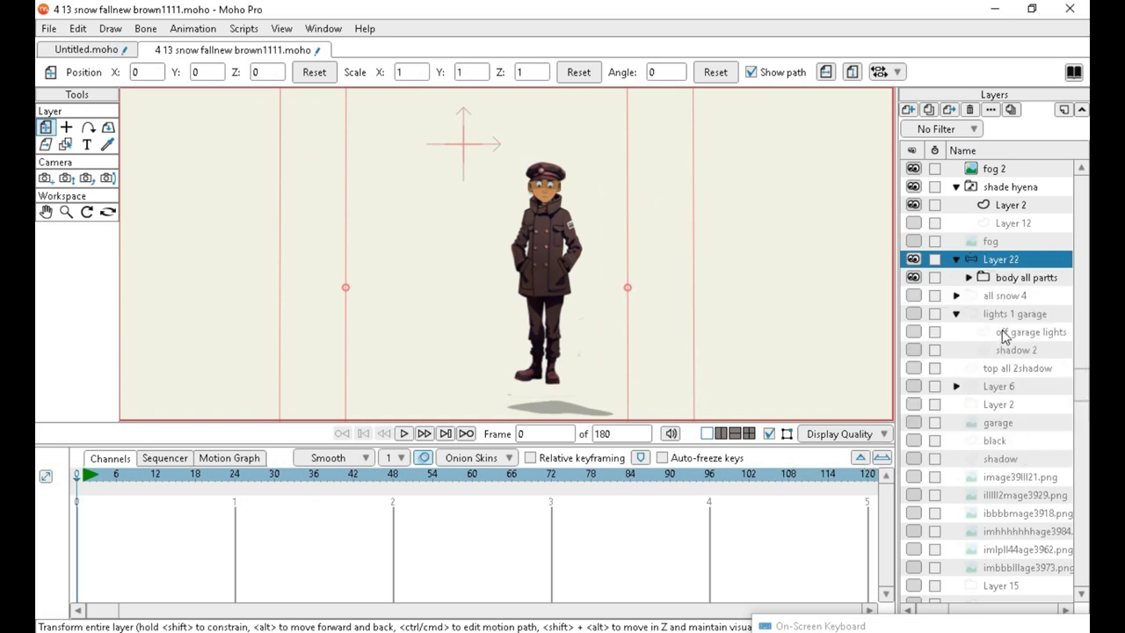
pyautogui.click(914, 258)
pyautogui.click(914, 258)
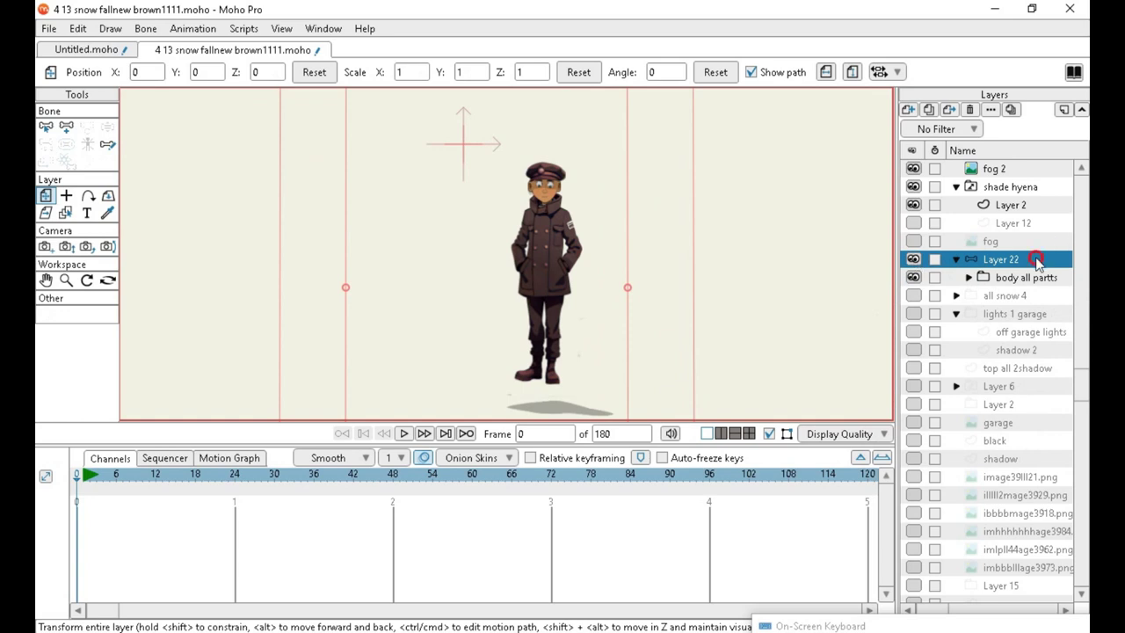
# Expand the body all partts group and toggle the head1 2 layer off and on to identify the head artwork.
pyautogui.scroll(5, 628, 192)
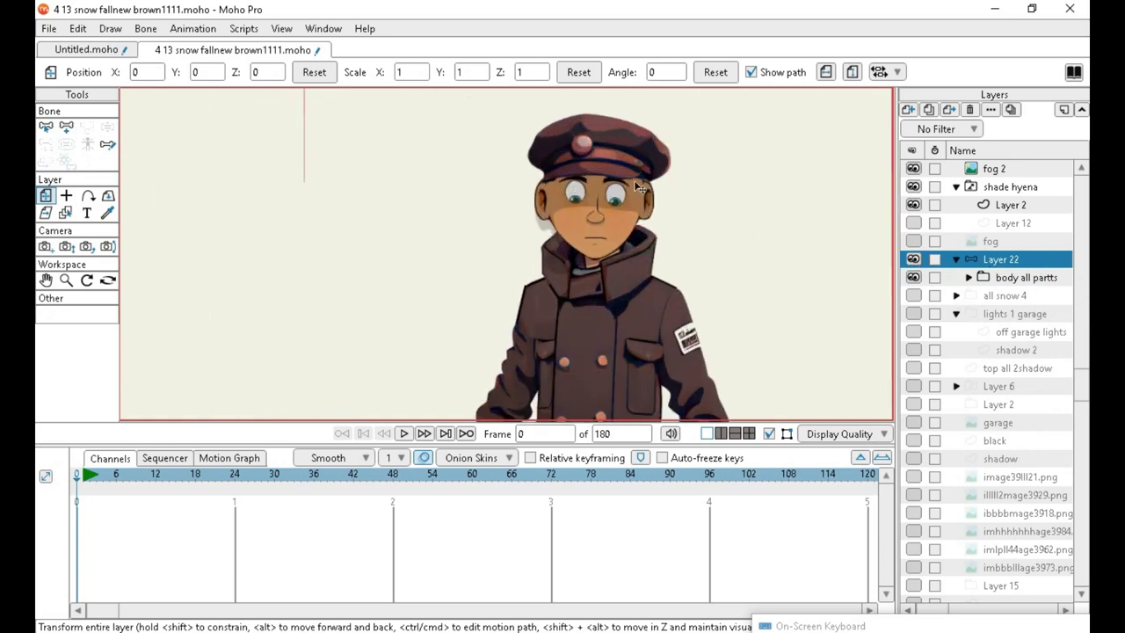
pyautogui.scroll(2, 628, 192)
pyautogui.click(969, 277)
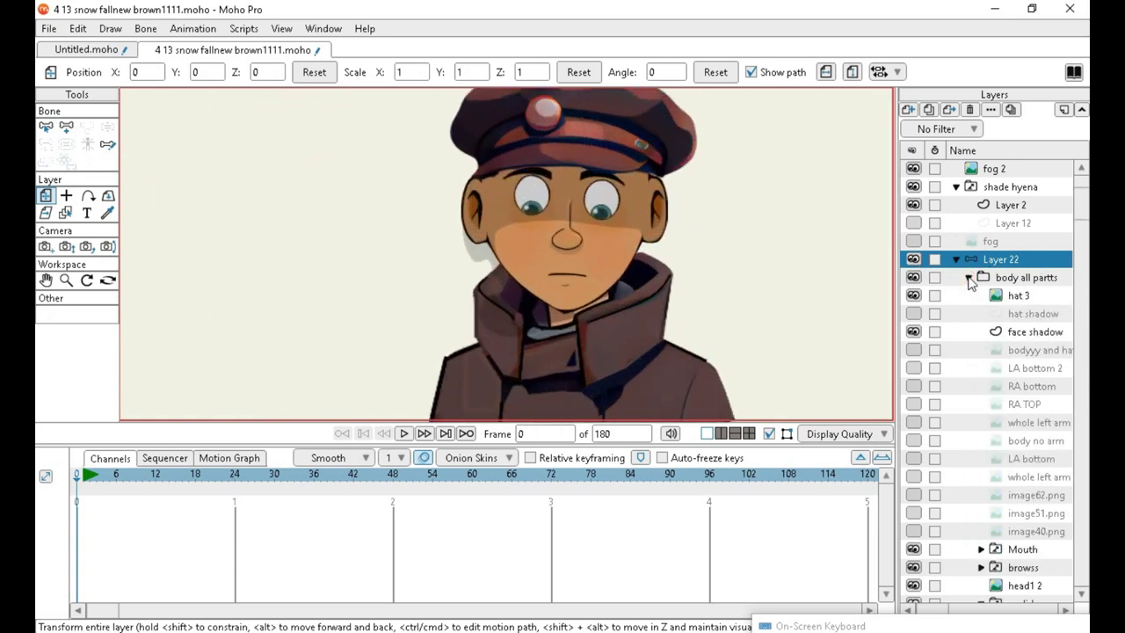
pyautogui.scroll(-5, 975, 404)
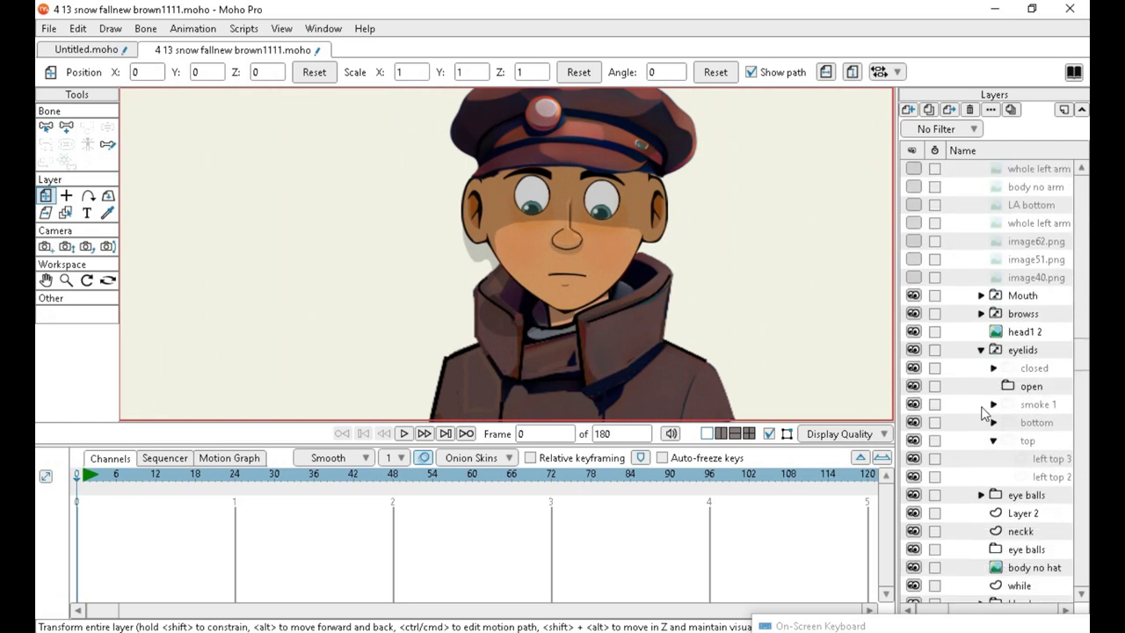
pyautogui.click(913, 331)
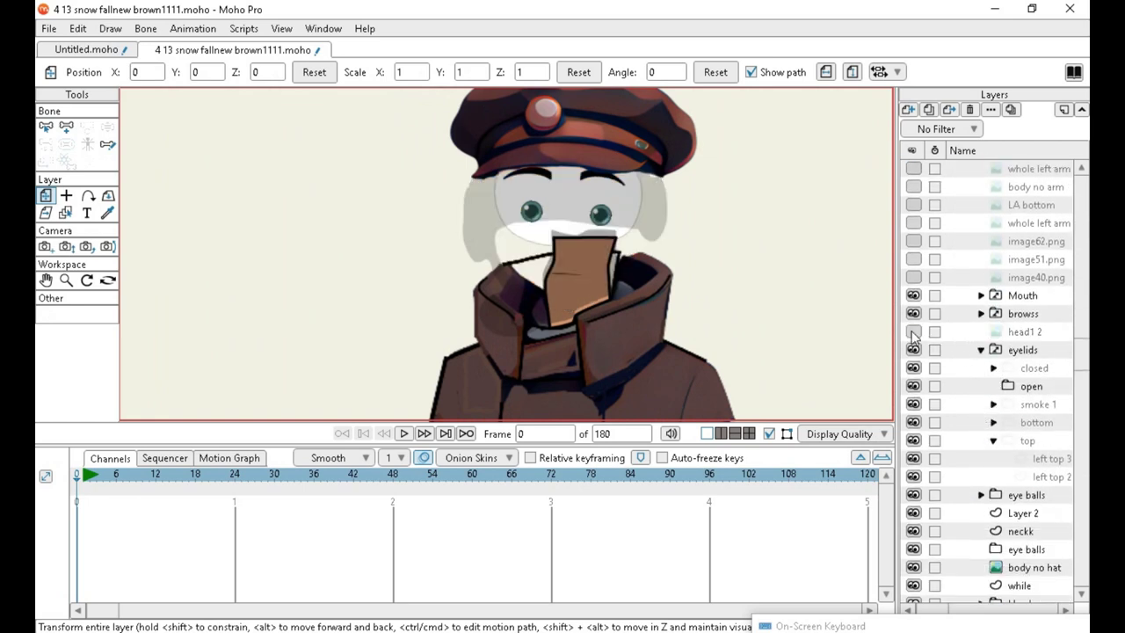
pyautogui.click(912, 332)
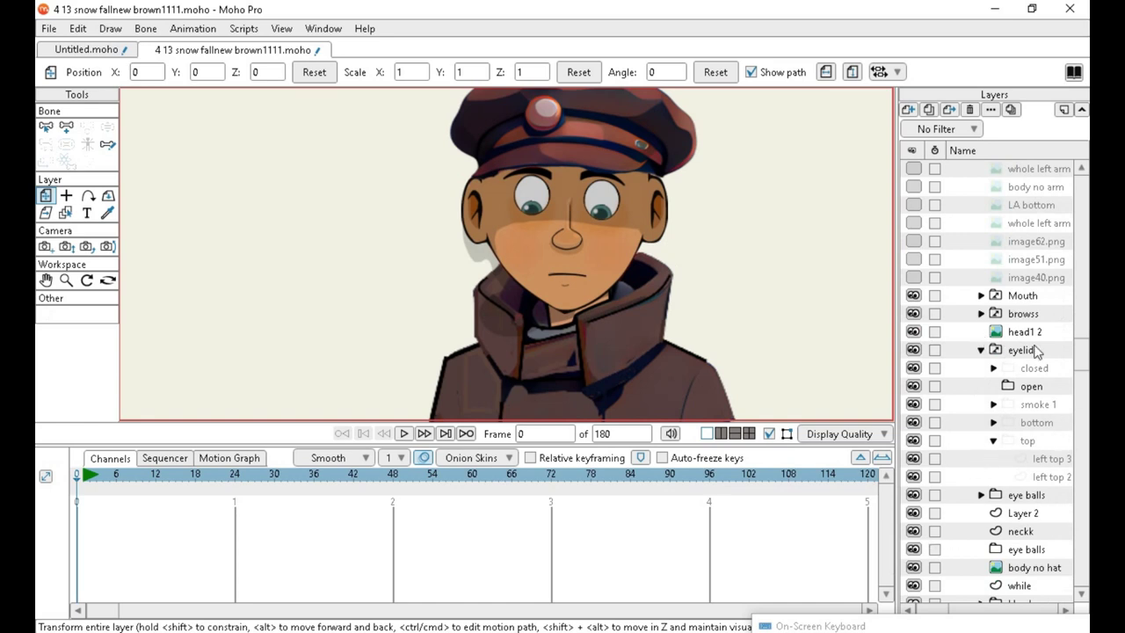
# Examine the coat and legs, toggling the body no hat layer off and on to identify the body artwork.
pyautogui.scroll(-5, 544, 170)
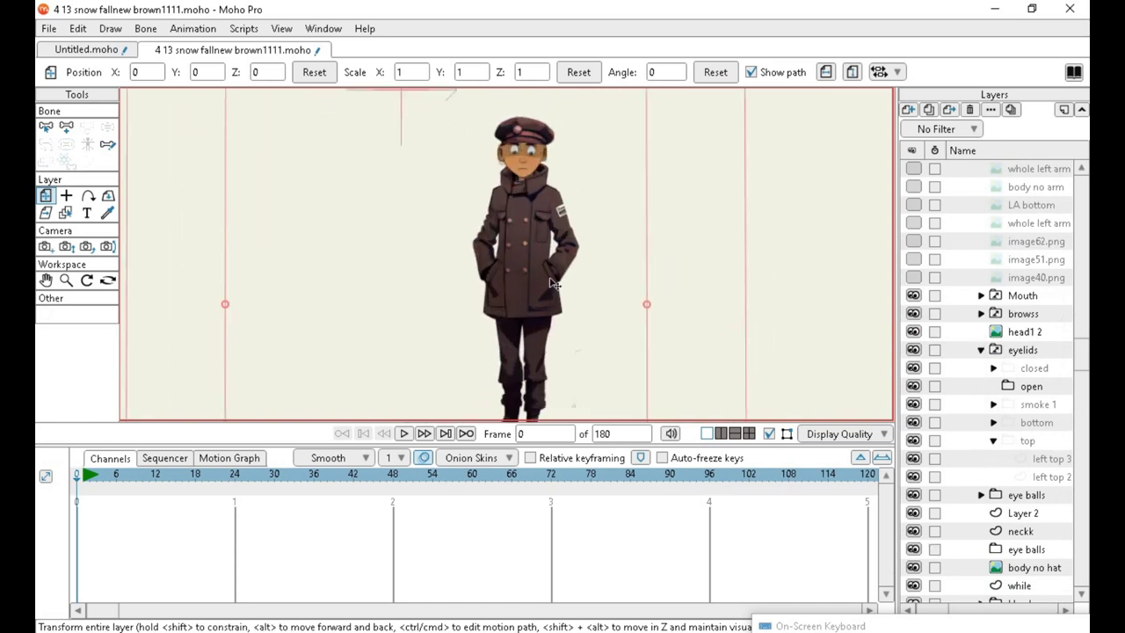
pyautogui.scroll(5, 564, 333)
pyautogui.scroll(-2, 557, 338)
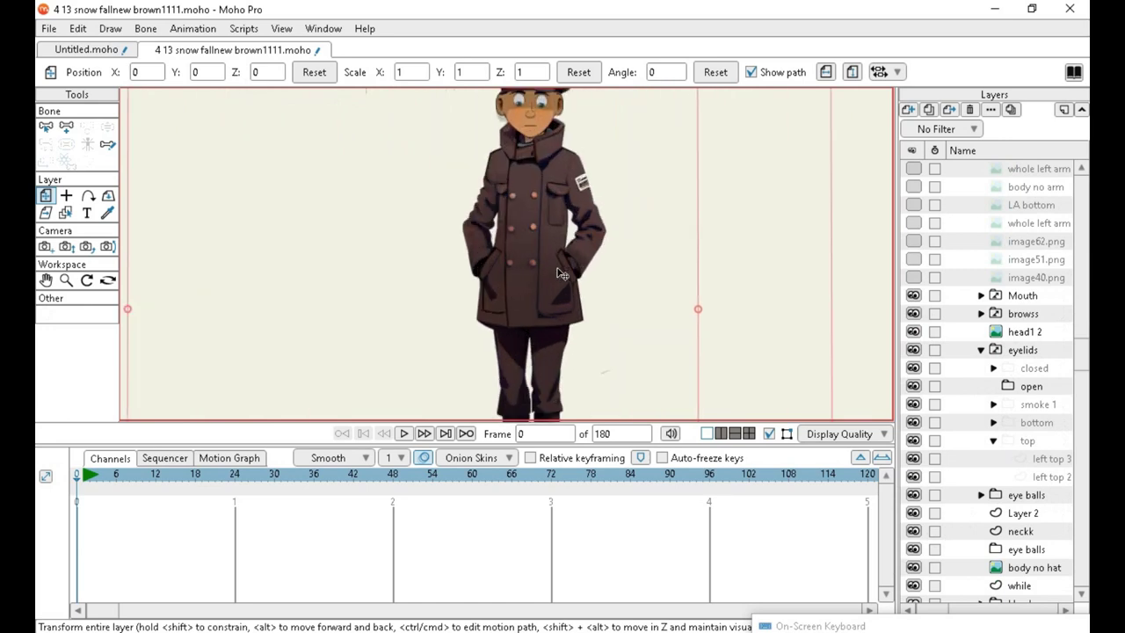
pyautogui.scroll(-1, 550, 283)
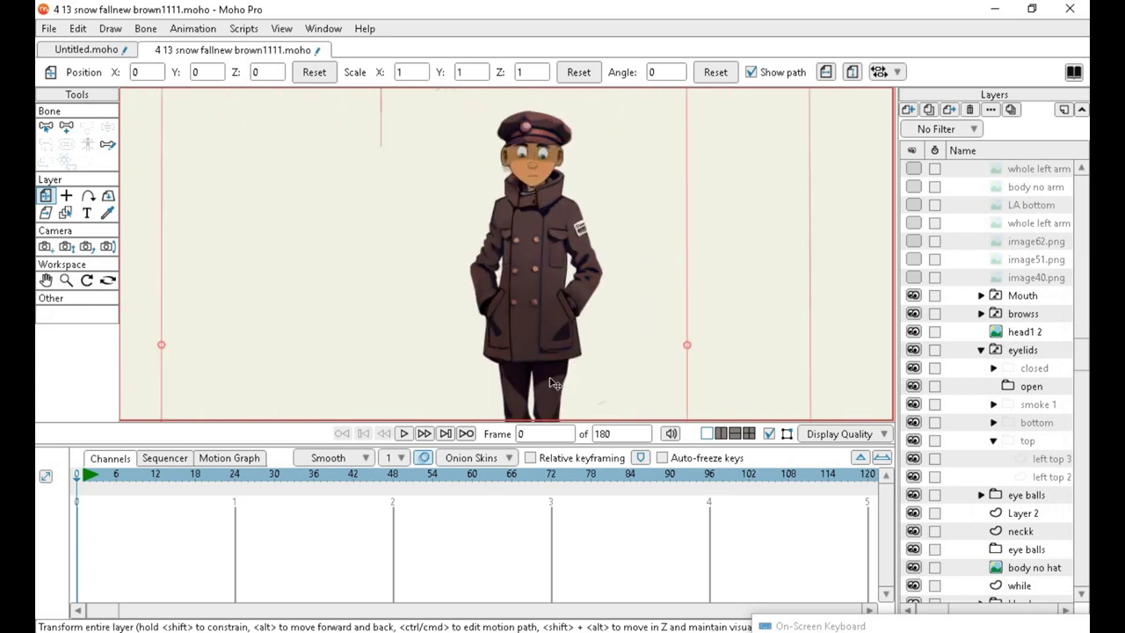
pyautogui.scroll(2, 536, 266)
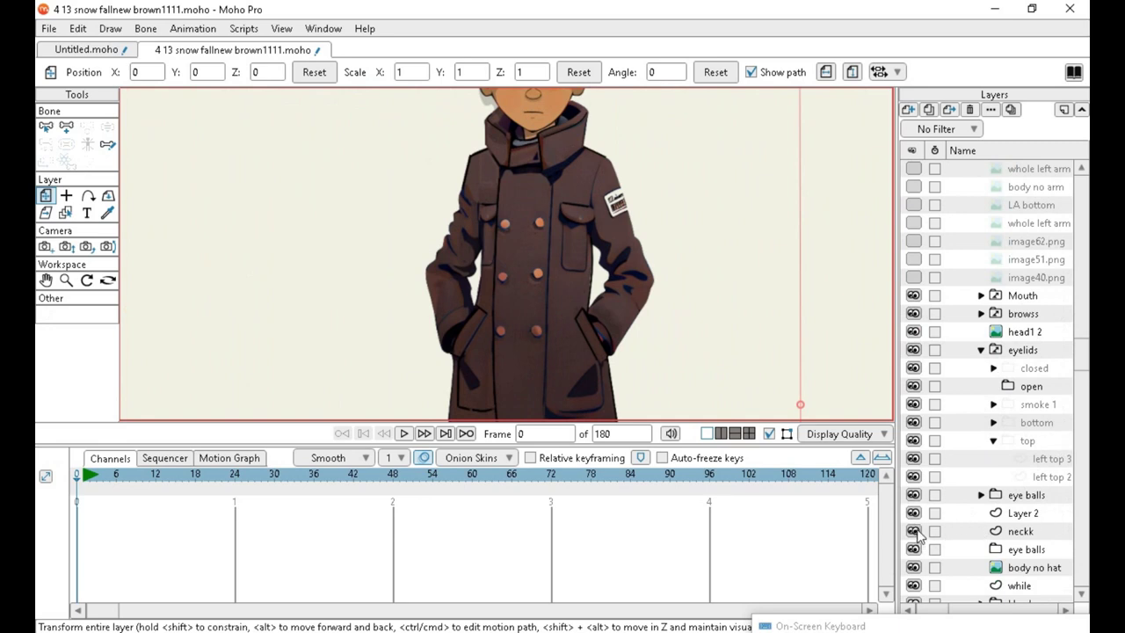
pyautogui.click(913, 567)
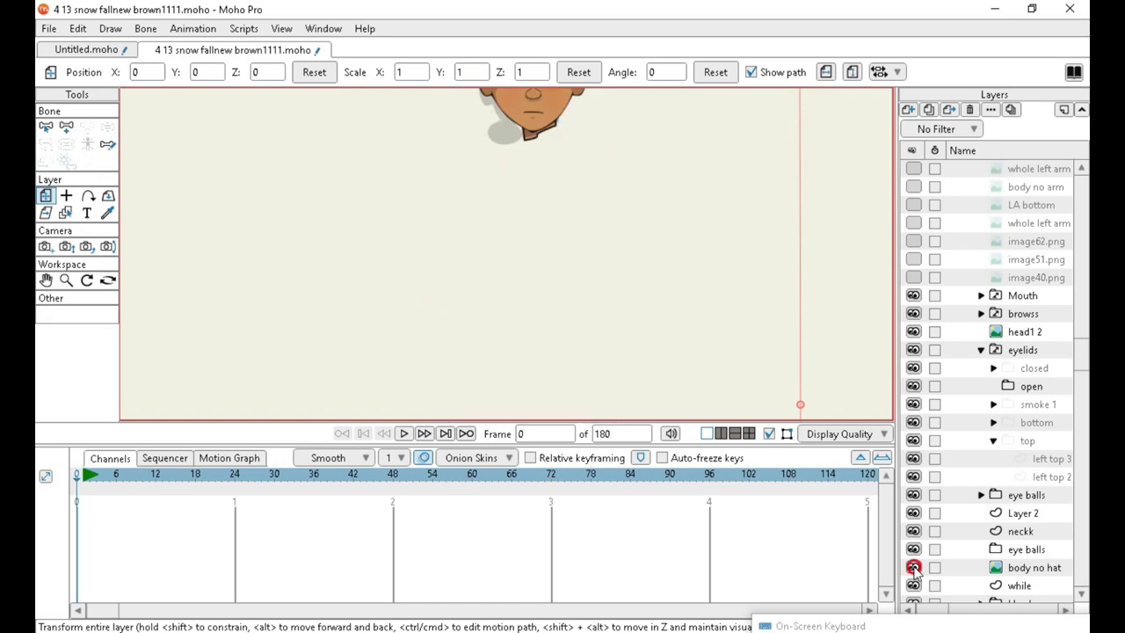
pyautogui.click(913, 567)
pyautogui.click(912, 568)
pyautogui.click(913, 567)
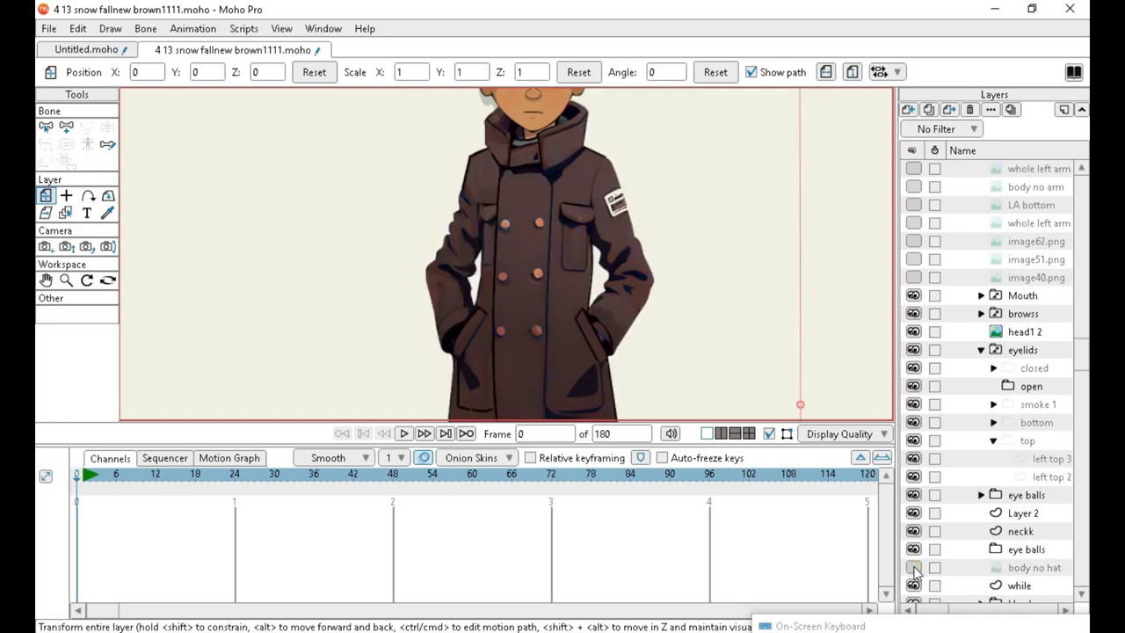
pyautogui.click(913, 568)
pyautogui.click(913, 567)
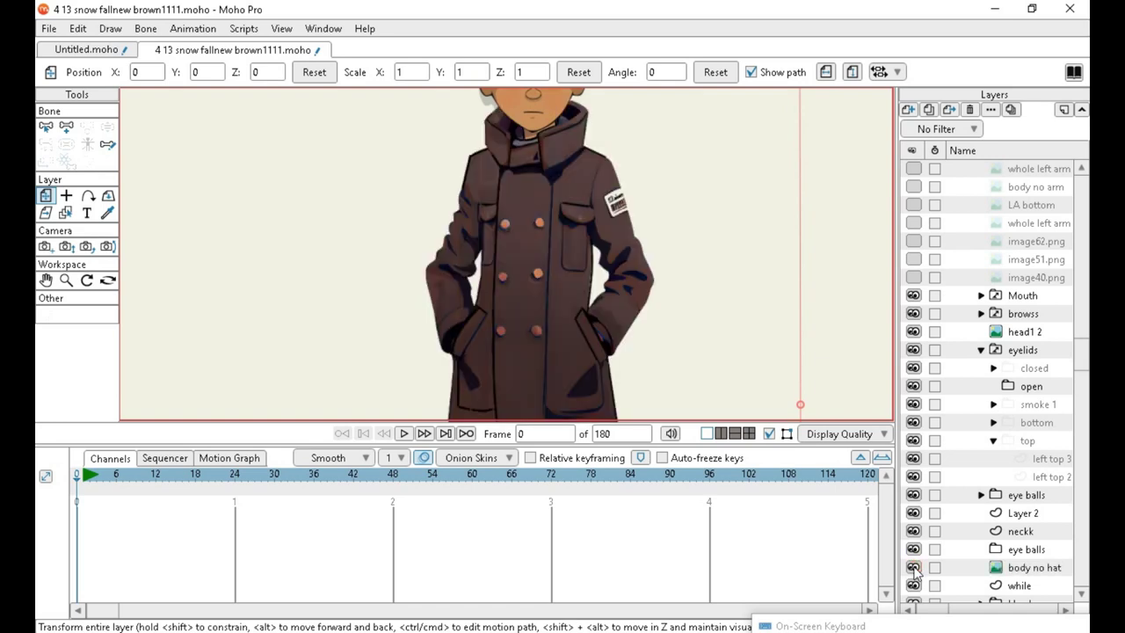
# Select the body no hat layer and look over the layers beneath it in the character group.
pyautogui.click(1006, 567)
pyautogui.scroll(-4, 989, 413)
pyautogui.scroll(-3, 986, 424)
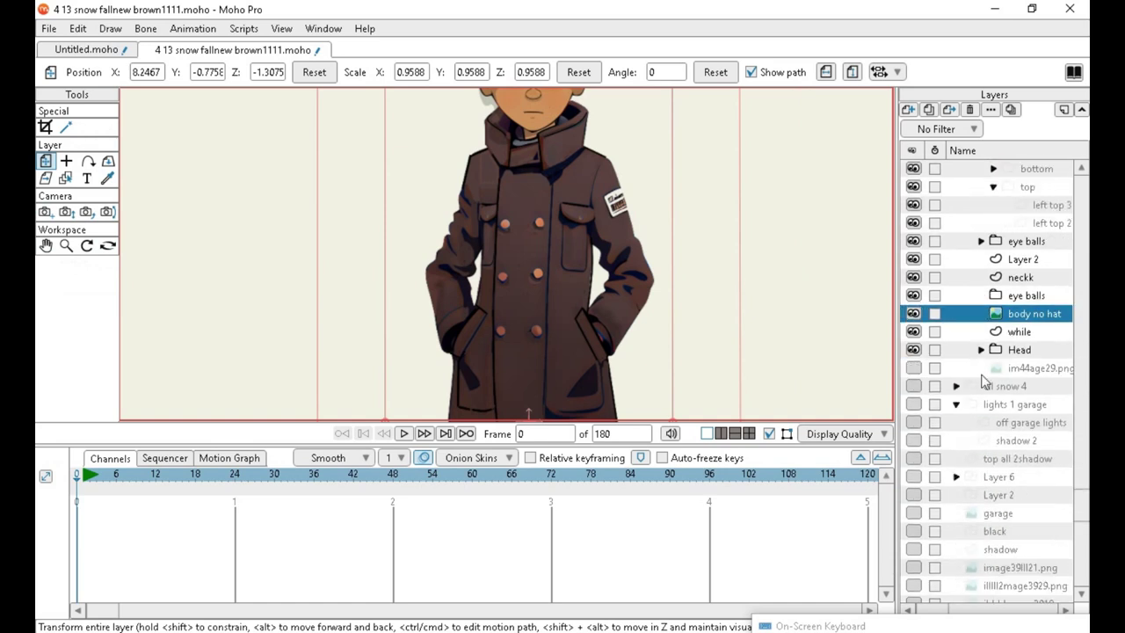
pyautogui.scroll(-2, 659, 232)
pyautogui.scroll(2, 655, 278)
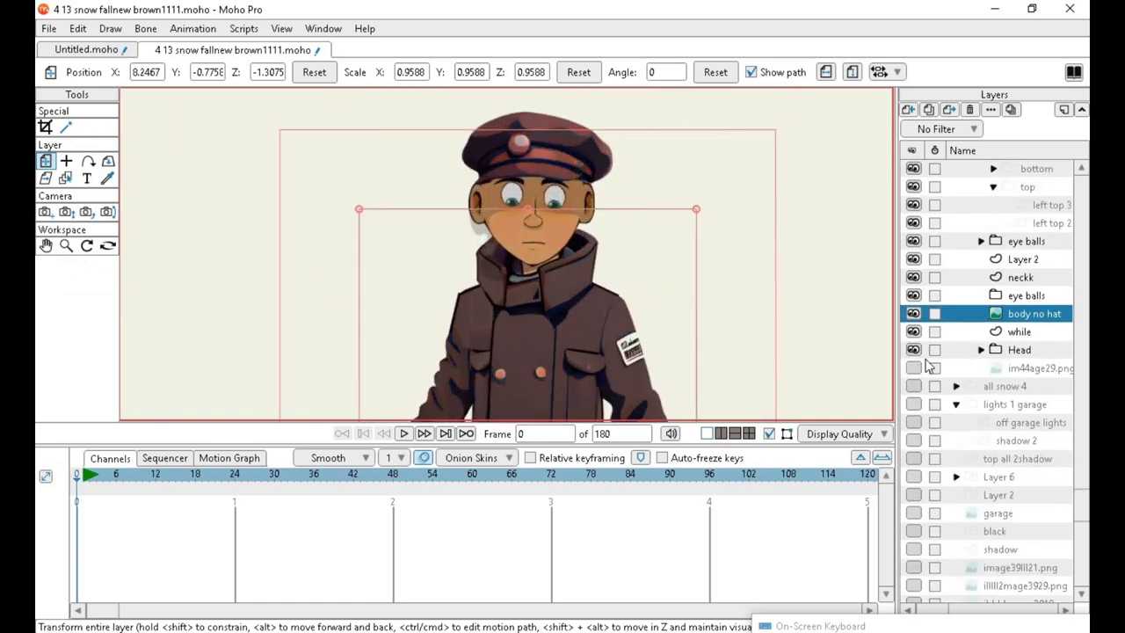
# Toggle the body no hat layer off and on again to check which artwork it holds.
pyautogui.click(912, 314)
pyautogui.click(912, 315)
pyautogui.scroll(-3, 802, 211)
pyautogui.scroll(3, 613, 277)
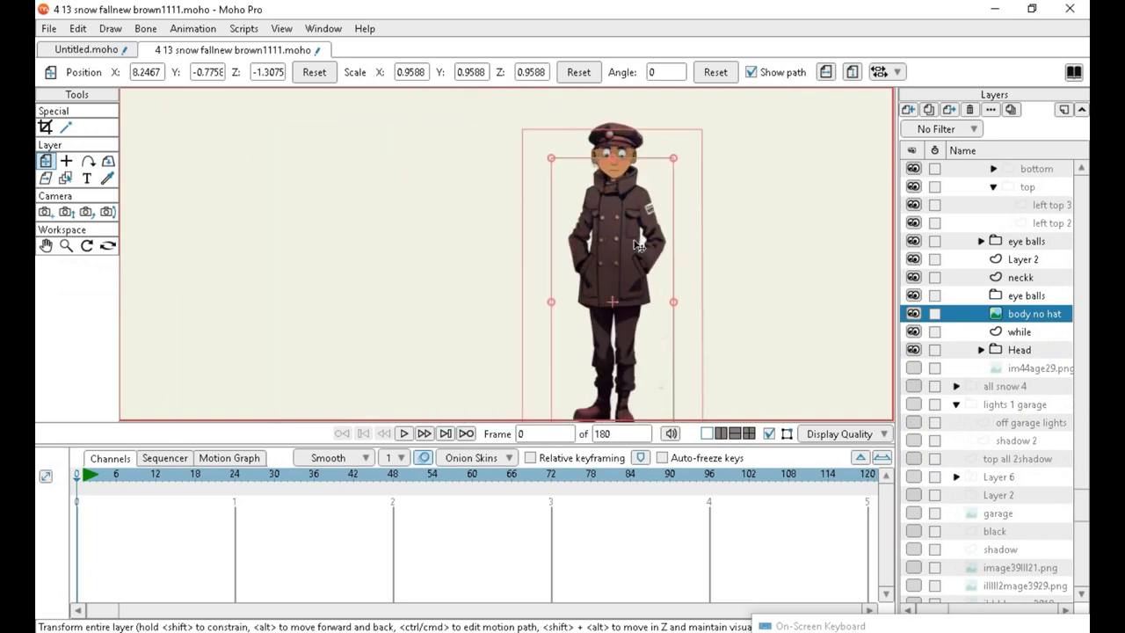
pyautogui.click(913, 313)
pyautogui.click(913, 314)
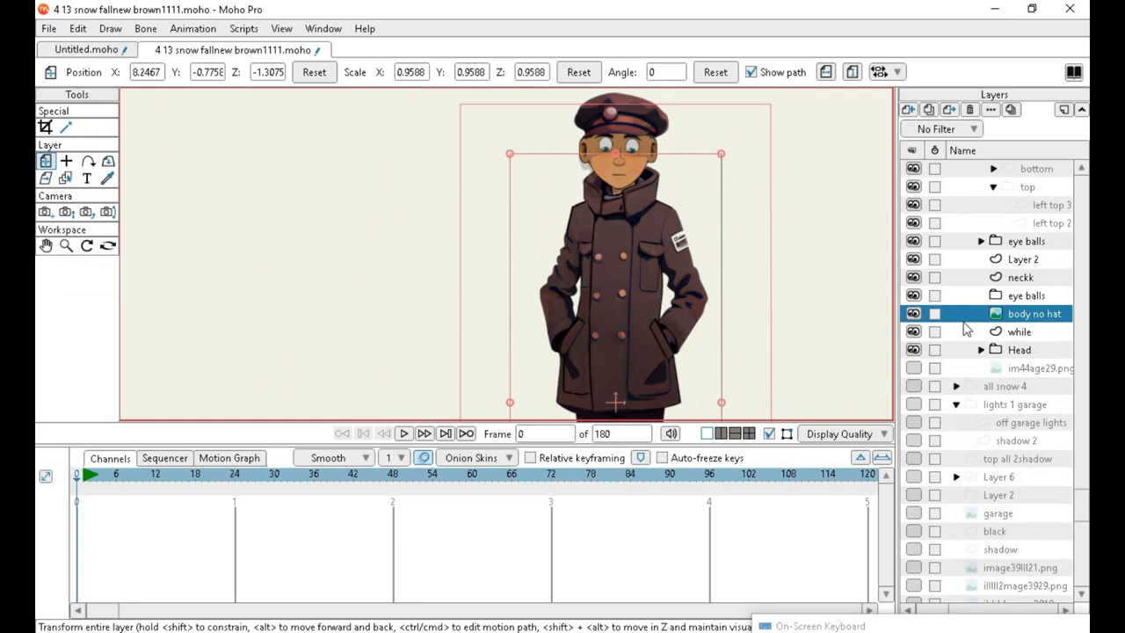
pyautogui.click(70, 477)
pyautogui.click(72, 479)
# Select the Layer 22 bone layer that contains the body all partts group.
pyautogui.scroll(5, 993, 288)
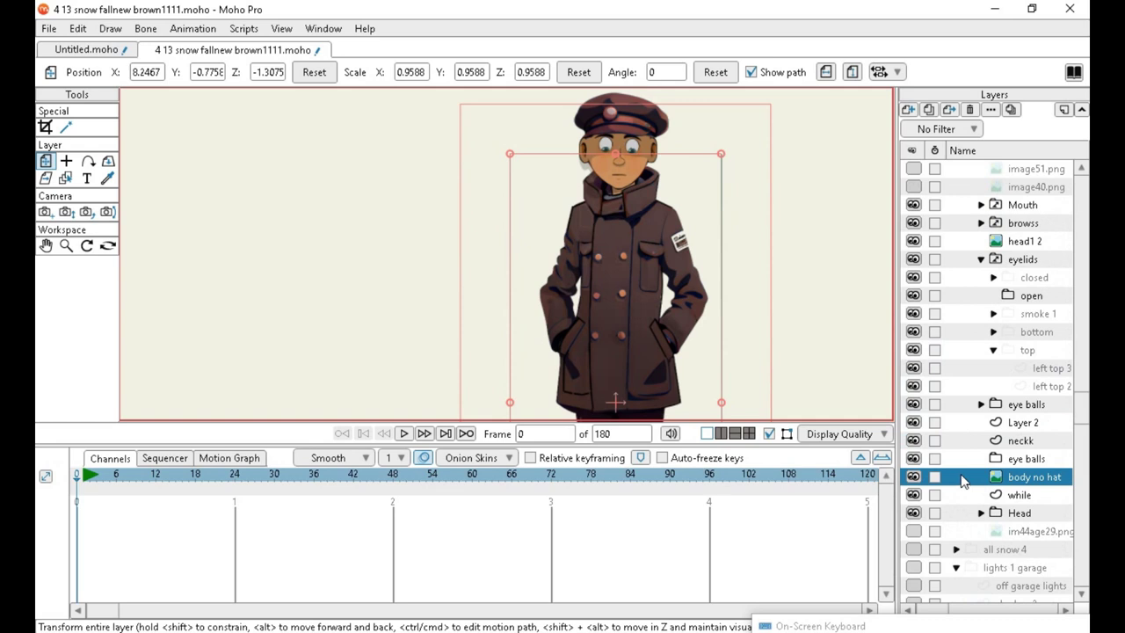
pyautogui.scroll(9, 967, 387)
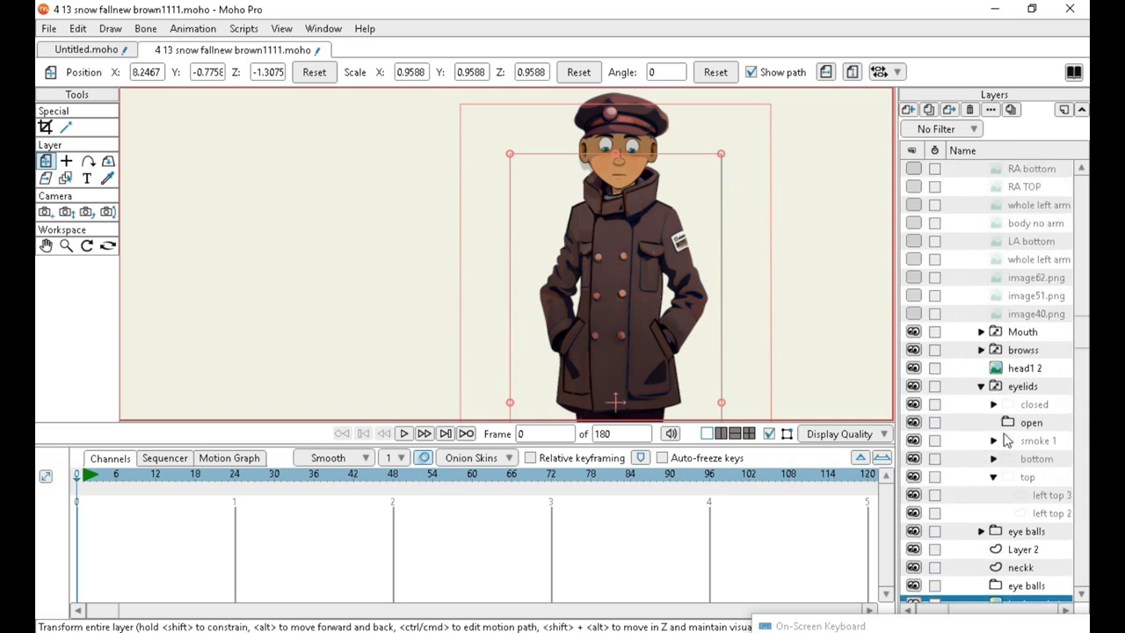
pyautogui.scroll(2, 1004, 406)
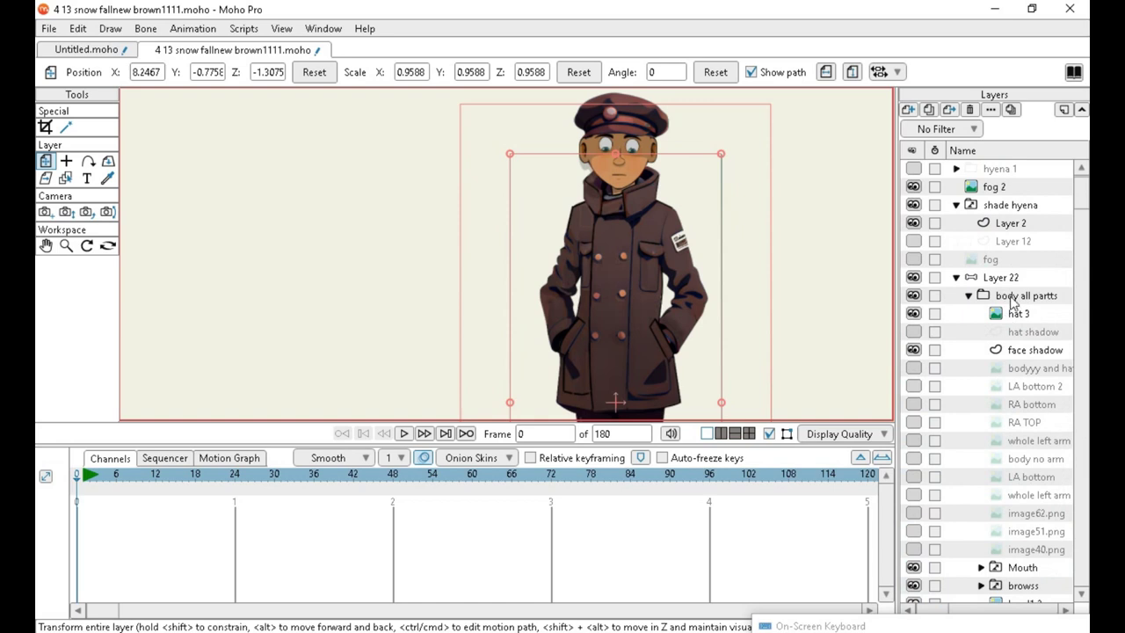
pyautogui.click(1007, 278)
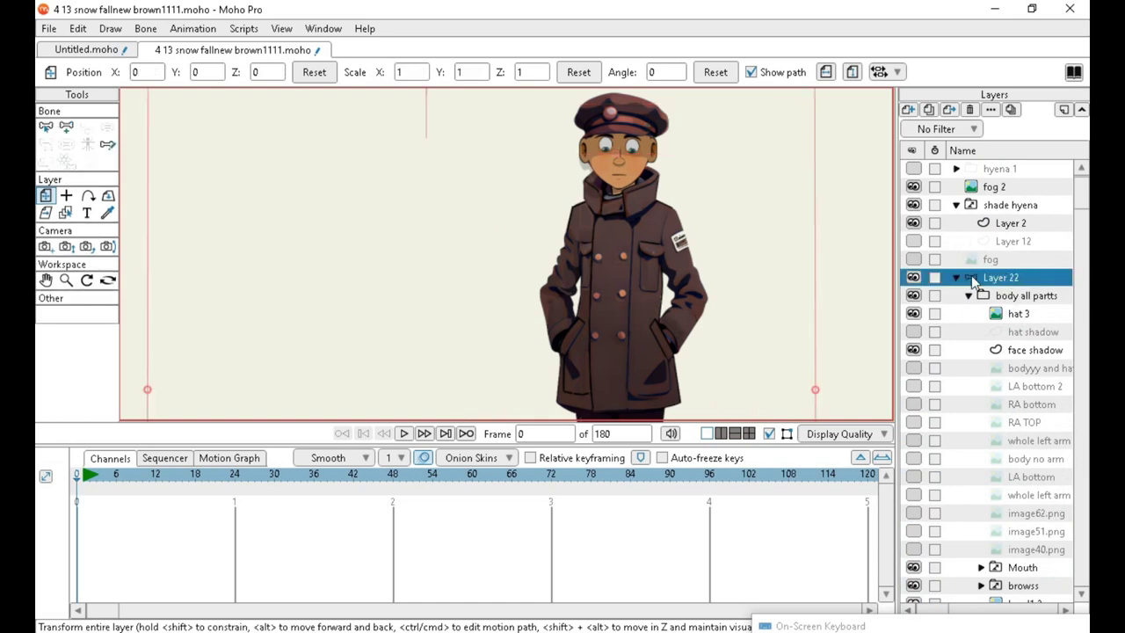
pyautogui.scroll(-2, 529, 275)
pyautogui.scroll(3, 529, 275)
pyautogui.scroll(-3, 529, 275)
pyautogui.scroll(2, 529, 275)
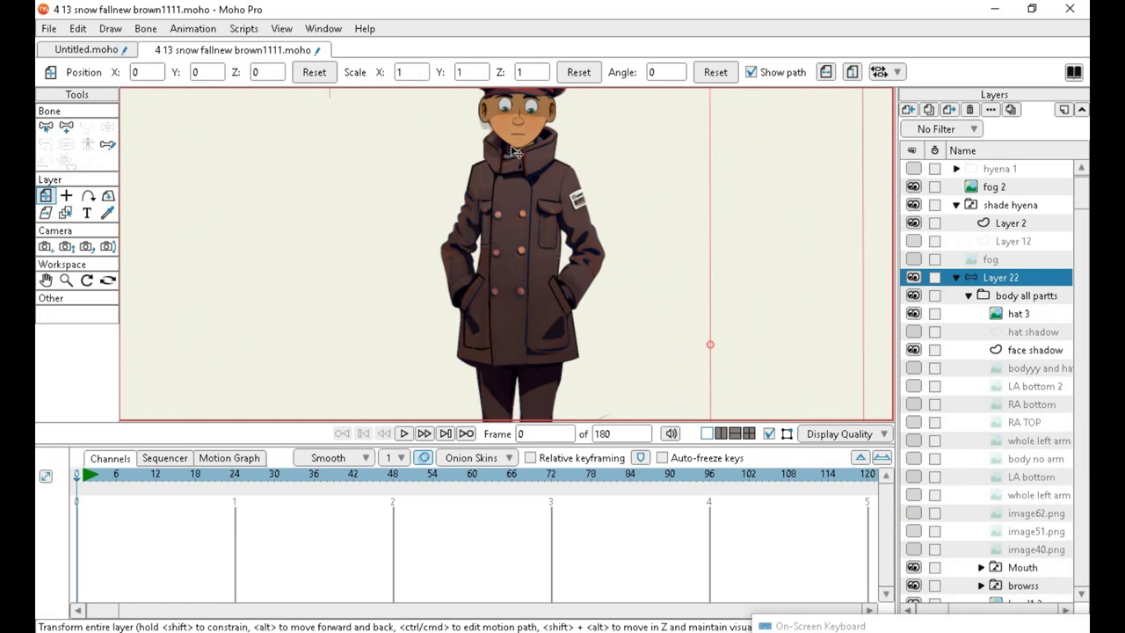
pyautogui.scroll(-2, 522, 204)
pyautogui.scroll(1, 526, 188)
pyautogui.scroll(1, 521, 130)
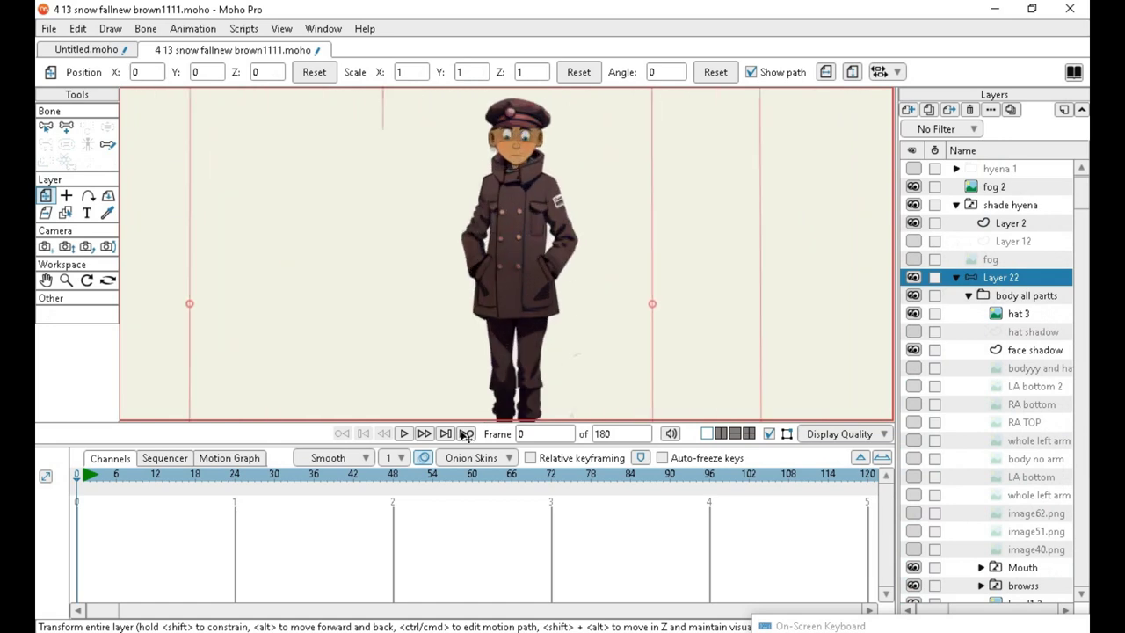
# Add one bone along each leg of the character, running from the foot up to the coat's hem.
pyautogui.click(47, 128)
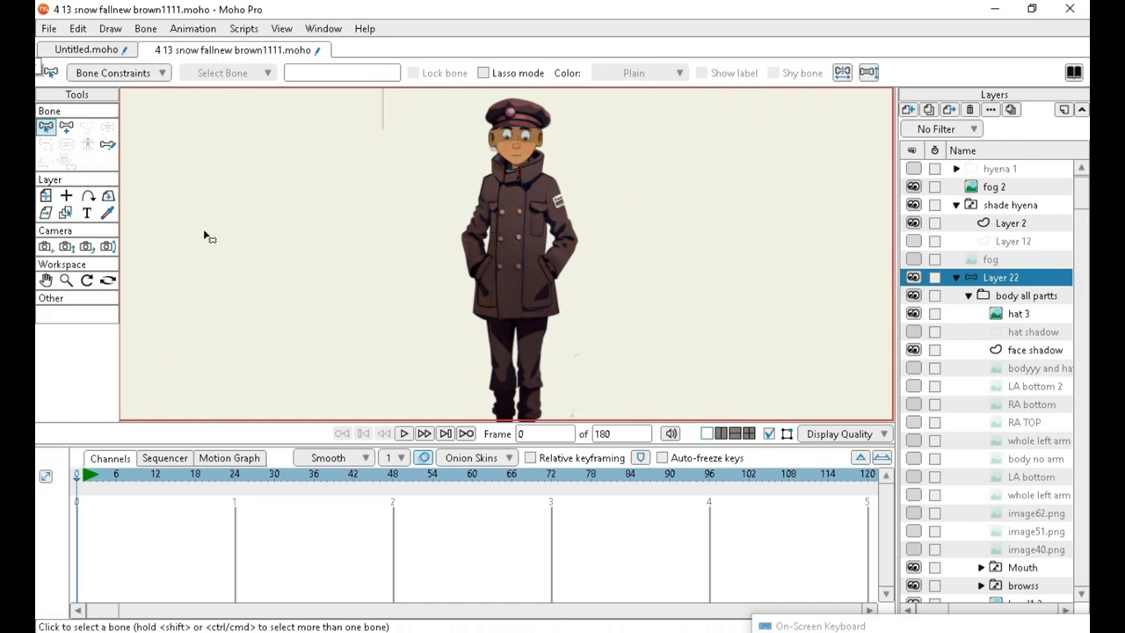
pyautogui.click(66, 127)
pyautogui.scroll(-1, 524, 322)
pyautogui.scroll(1, 524, 338)
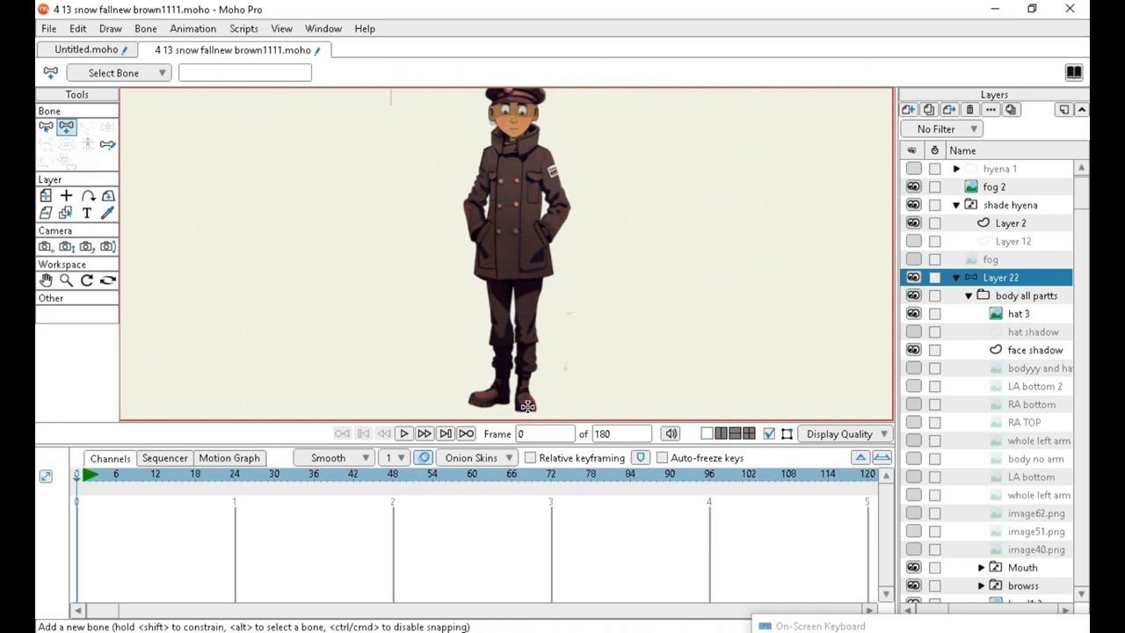
pyautogui.moveTo(527, 405); pyautogui.dragTo(528, 278)
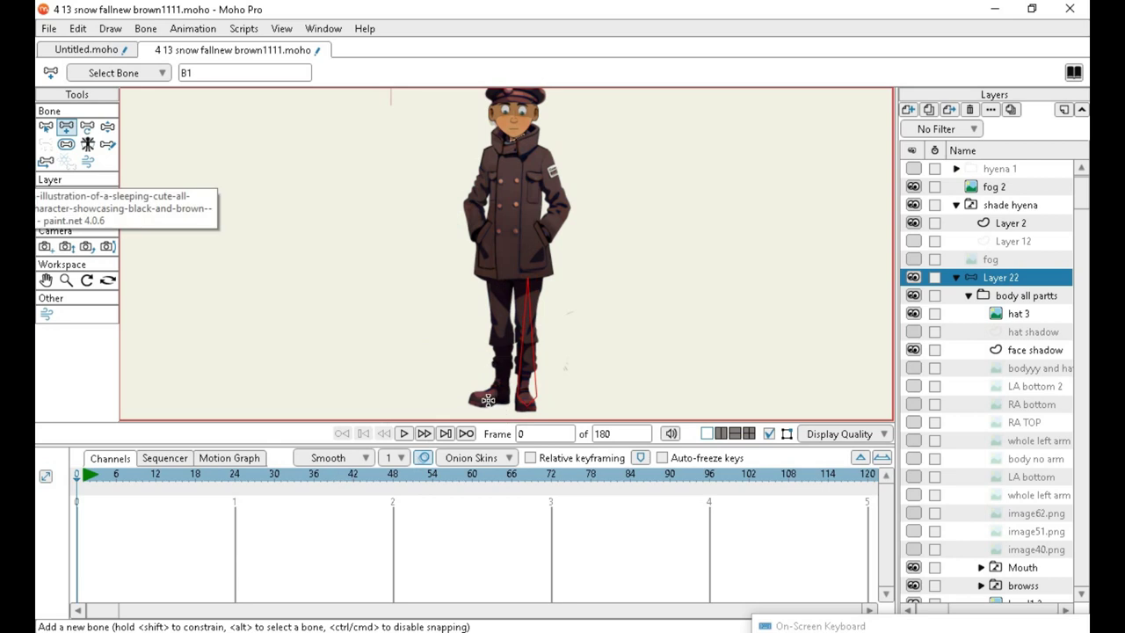
pyautogui.moveTo(491, 402)
pyautogui.mouseDown()
pyautogui.moveTo(490, 265)
pyautogui.moveTo(496, 275)
pyautogui.mouseUp()
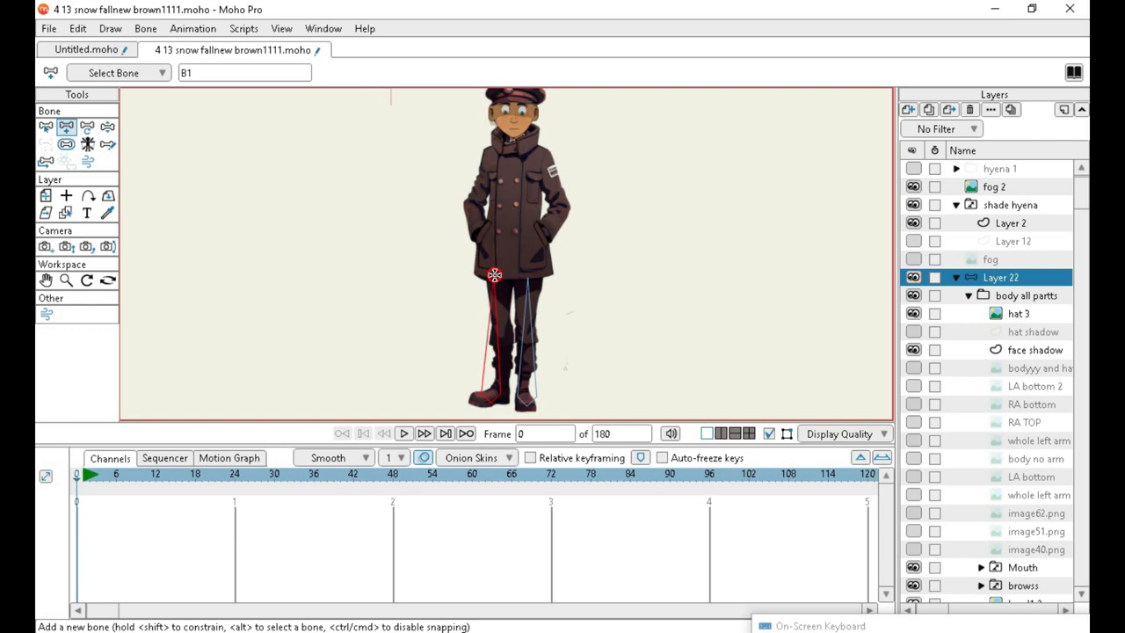
# Add a chain of three spine bones up the centre of the coat, from its lower part to the collar.
pyautogui.scroll(5, 506, 350)
pyautogui.scroll(2, 506, 351)
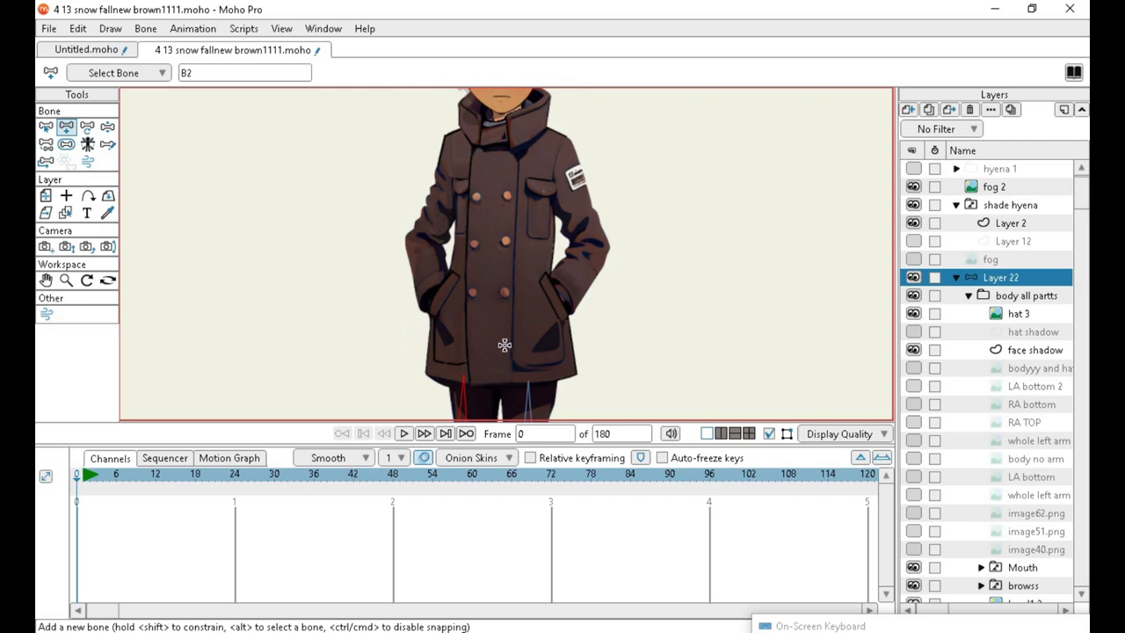
pyautogui.moveTo(501, 349)
pyautogui.mouseDown()
pyautogui.moveTo(501, 245)
pyautogui.moveTo(500, 256)
pyautogui.mouseUp()
pyautogui.moveTo(502, 256); pyautogui.dragTo(506, 175)
pyautogui.scroll(3, 506, 185)
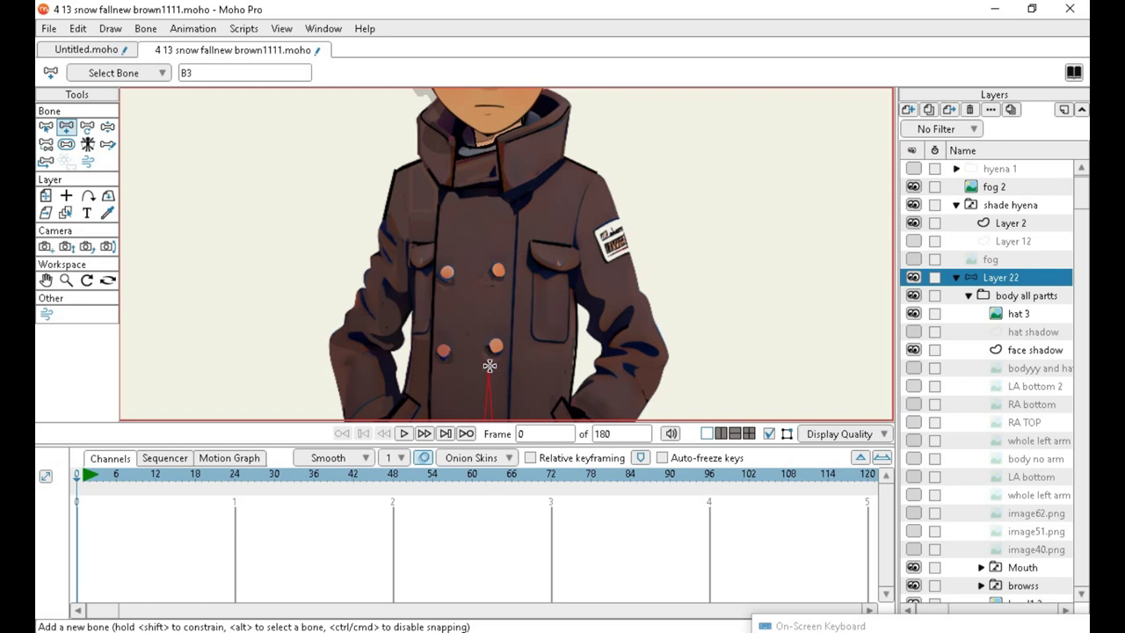
pyautogui.moveTo(487, 367)
pyautogui.mouseDown()
pyautogui.moveTo(484, 226)
pyautogui.moveTo(518, 255)
pyautogui.moveTo(489, 231)
pyautogui.moveTo(491, 195)
pyautogui.moveTo(492, 238)
pyautogui.mouseUp()
pyautogui.moveTo(491, 237); pyautogui.dragTo(490, 238)
pyautogui.scroll(1, 544, 222)
pyautogui.scroll(-1, 520, 303)
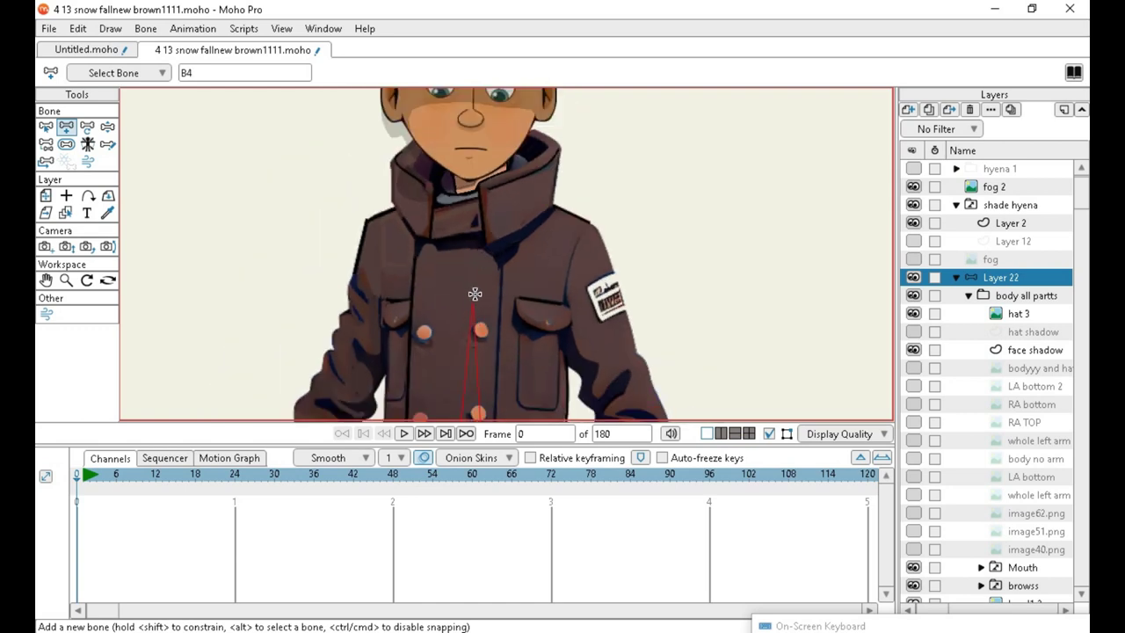
pyautogui.moveTo(472, 293)
pyautogui.mouseDown()
pyautogui.moveTo(473, 203)
pyautogui.moveTo(471, 273)
pyautogui.moveTo(476, 235)
pyautogui.mouseUp()
pyautogui.moveTo(476, 235); pyautogui.dragTo(475, 221)
pyautogui.scroll(3, 474, 221)
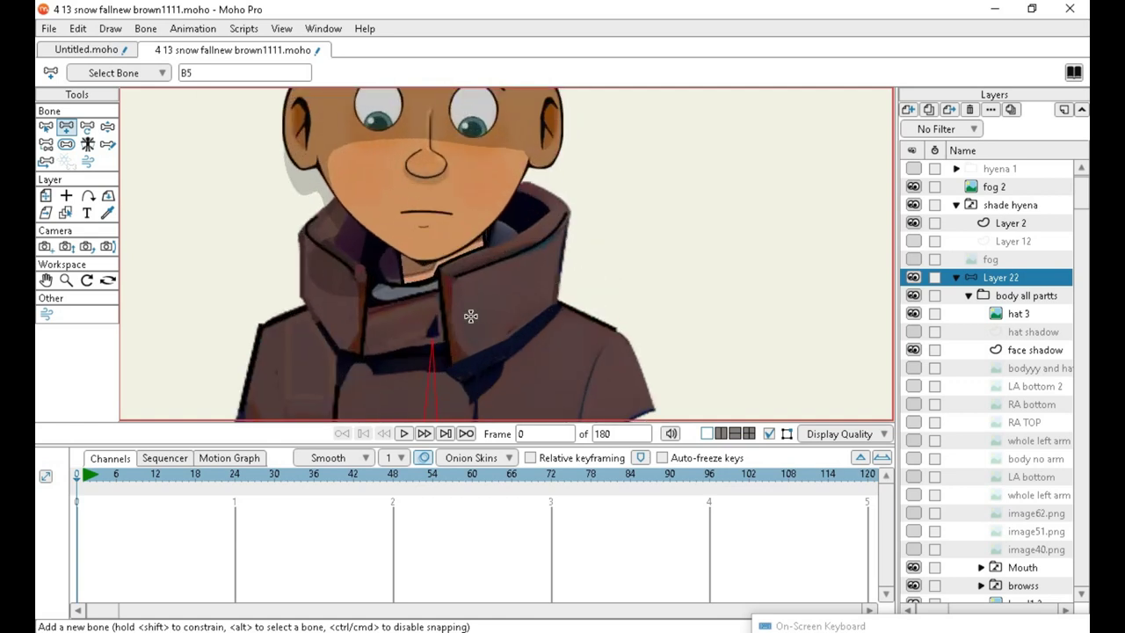
# Continue the spine chain with a neck bone, a bone up the face to the brow, and one through the hat.
pyautogui.moveTo(432, 328); pyautogui.dragTo(439, 233)
pyautogui.scroll(-3, 456, 263)
pyautogui.scroll(2, 464, 315)
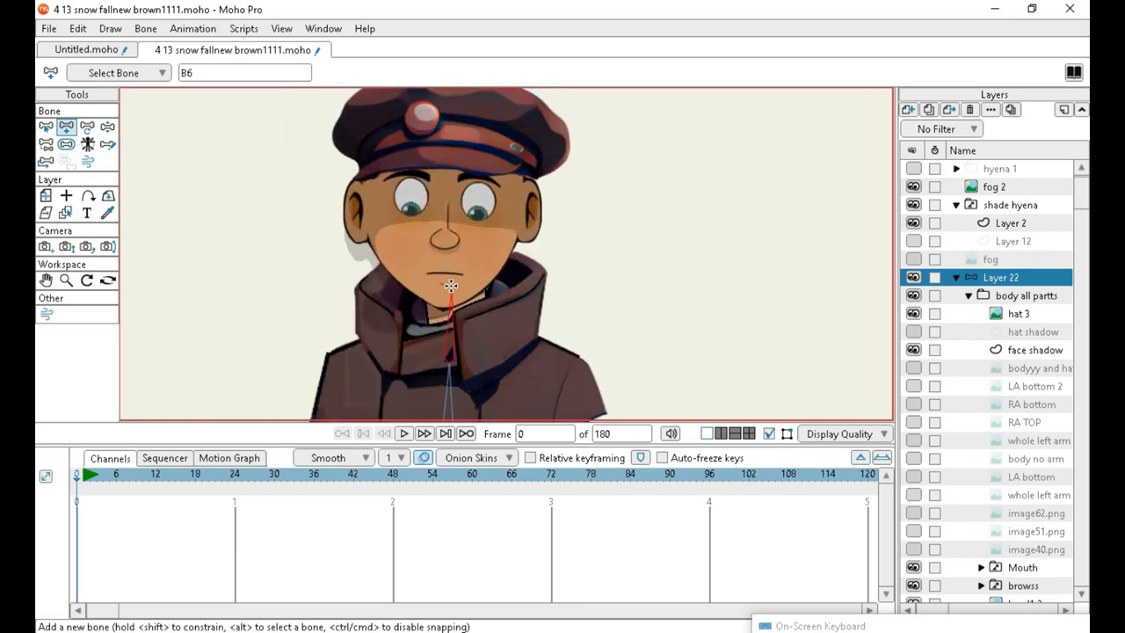
pyautogui.moveTo(450, 286); pyautogui.dragTo(454, 176)
pyautogui.scroll(3, 463, 304)
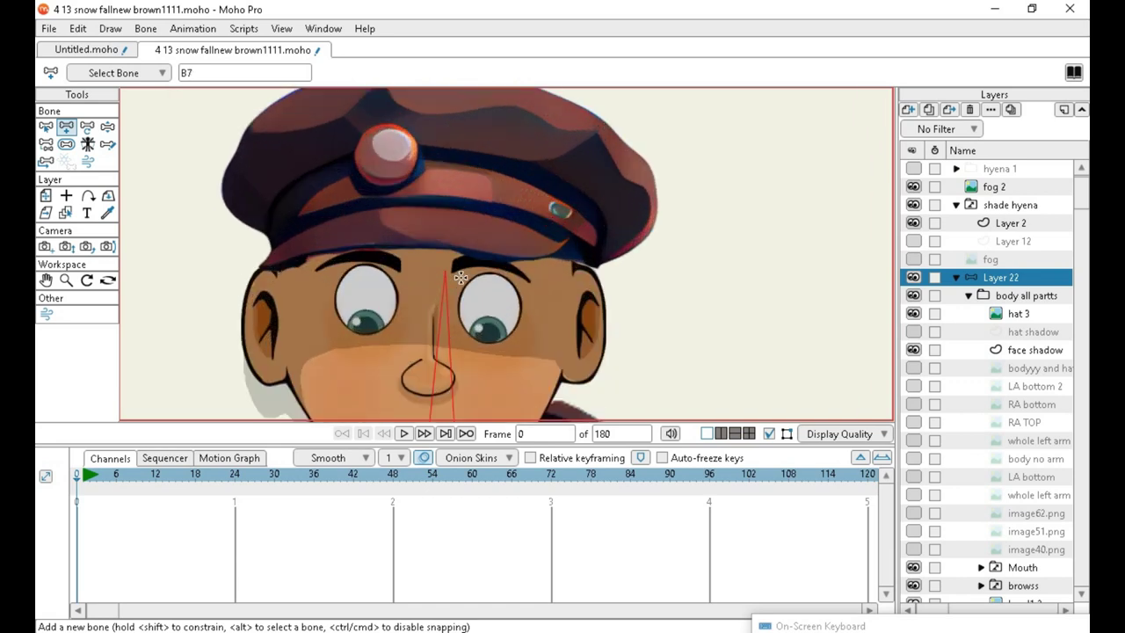
pyautogui.scroll(-2, 441, 248)
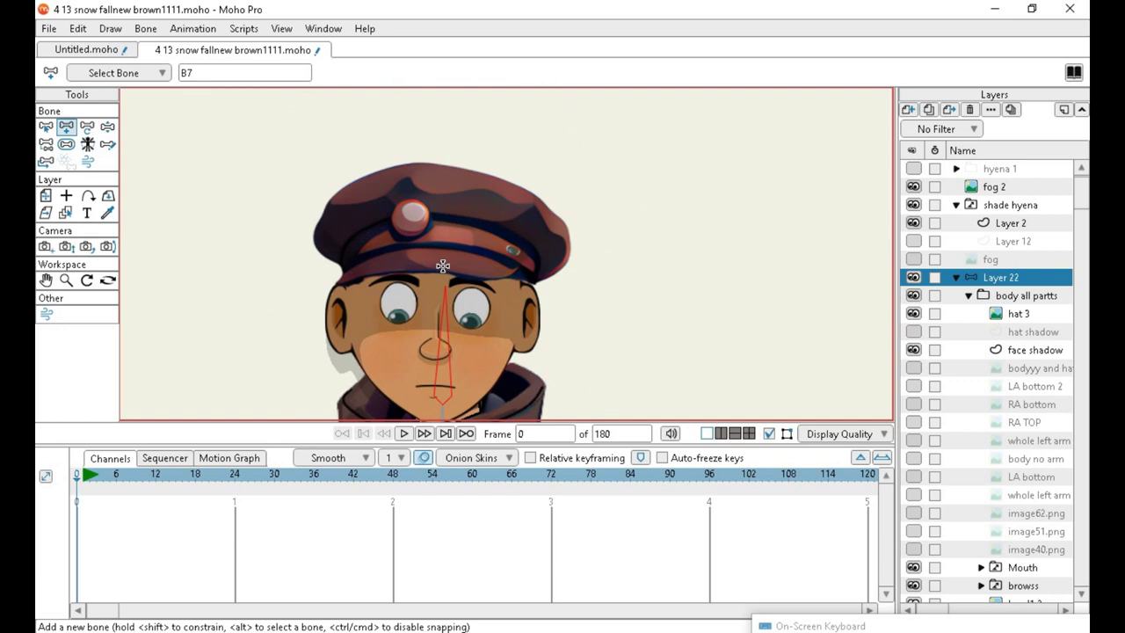
pyautogui.moveTo(446, 274); pyautogui.dragTo(444, 164)
# Select the upper chest bone as parent and add a shoulder bone towards the shoulder without the sleeve badge.
pyautogui.scroll(-2, 489, 166)
pyautogui.scroll(-3, 489, 166)
pyautogui.scroll(5, 455, 284)
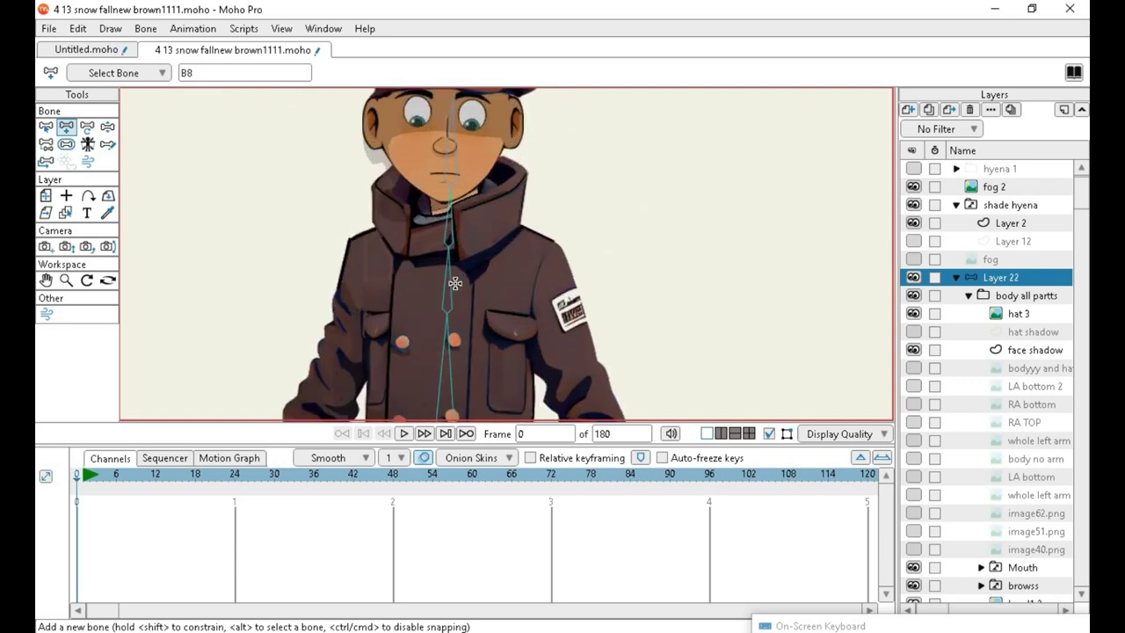
pyautogui.scroll(-3, 455, 284)
pyautogui.scroll(3, 475, 180)
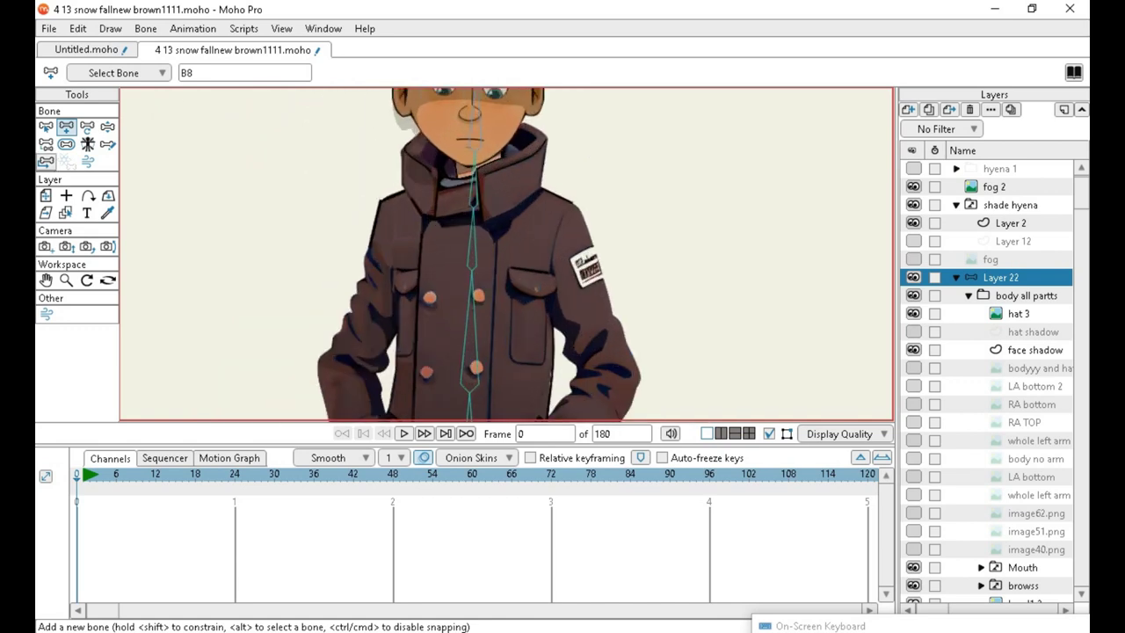
pyautogui.click(45, 128)
pyautogui.click(475, 245)
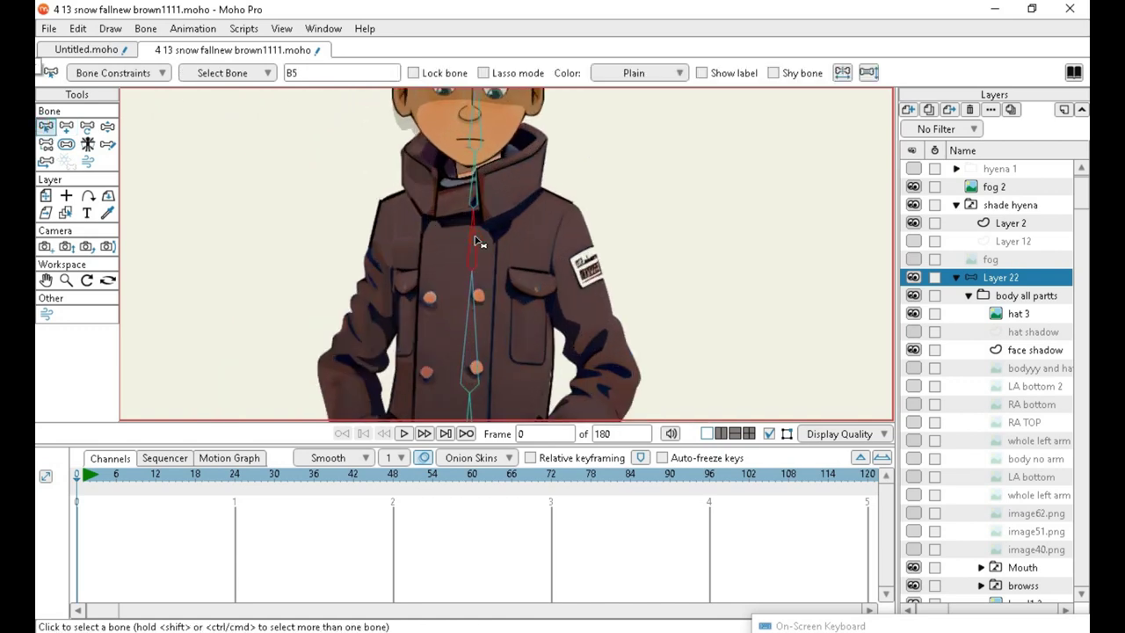
pyautogui.click(66, 127)
pyautogui.scroll(1, 545, 221)
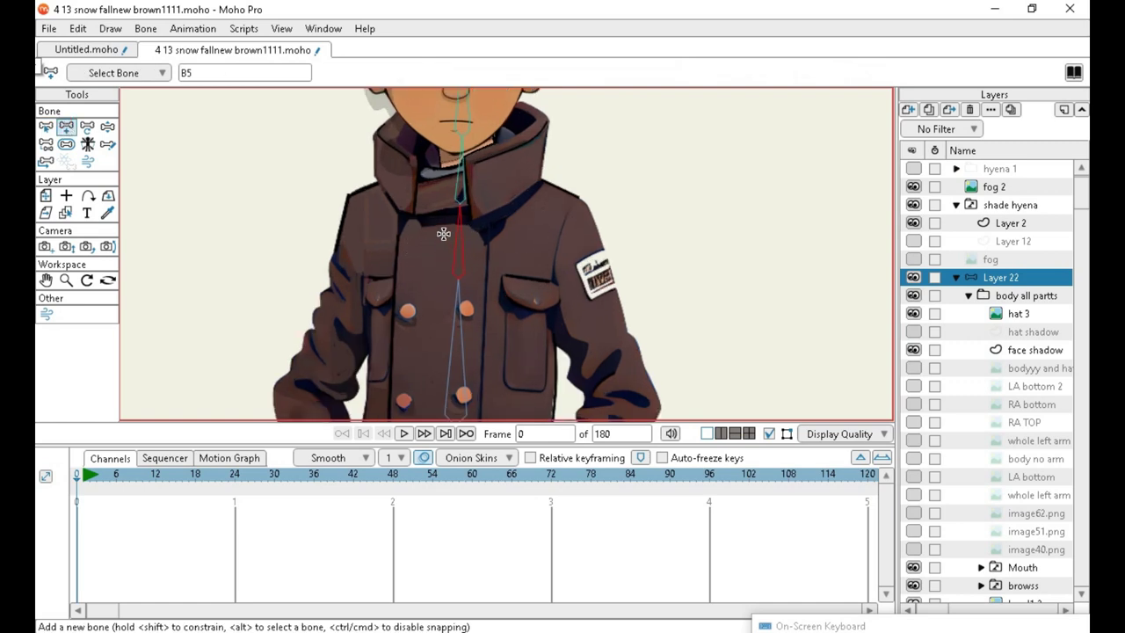
pyautogui.moveTo(451, 242); pyautogui.dragTo(383, 215)
# Reselect the upper chest bone and add a matching shoulder bone towards the shoulder with the sleeve badge.
pyautogui.click(45, 126)
pyautogui.click(466, 266)
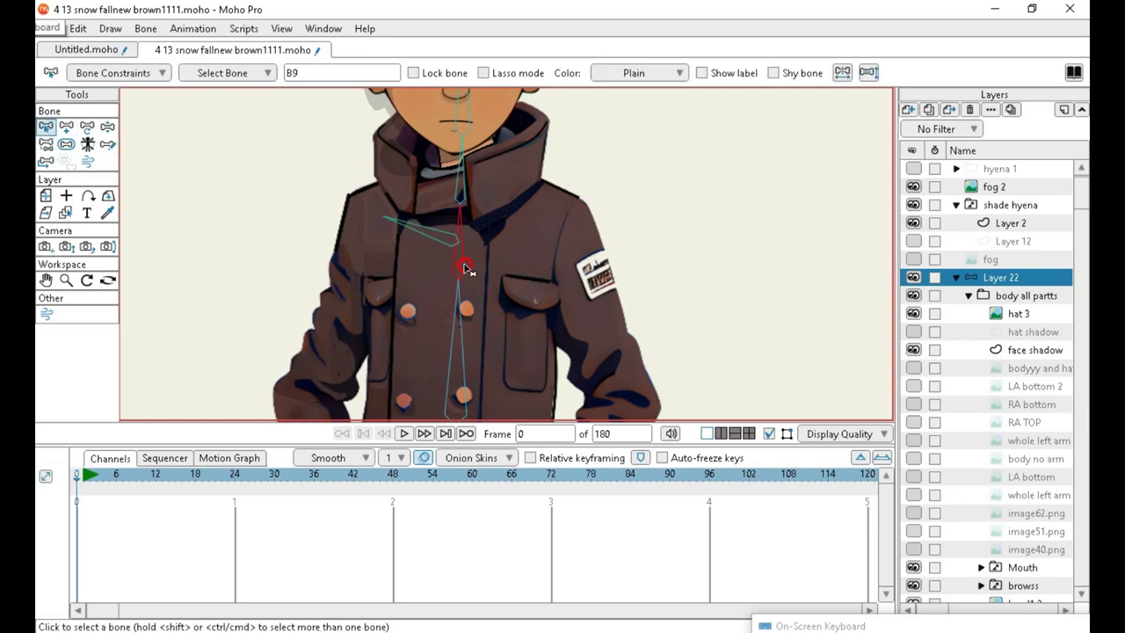
pyautogui.click(66, 126)
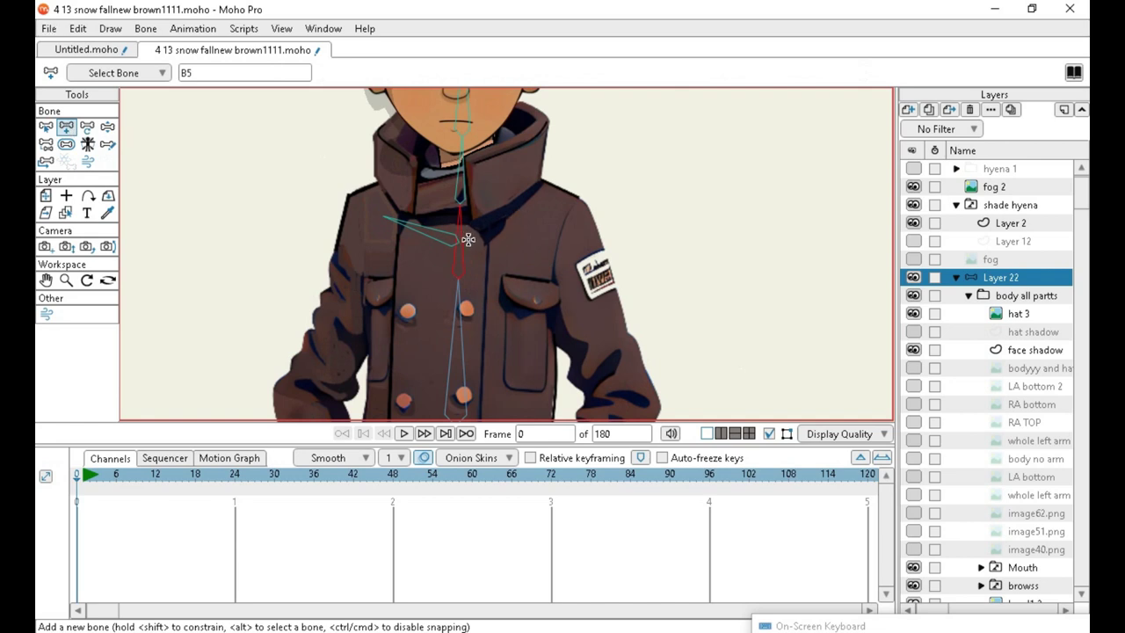
pyautogui.moveTo(466, 239); pyautogui.dragTo(552, 219)
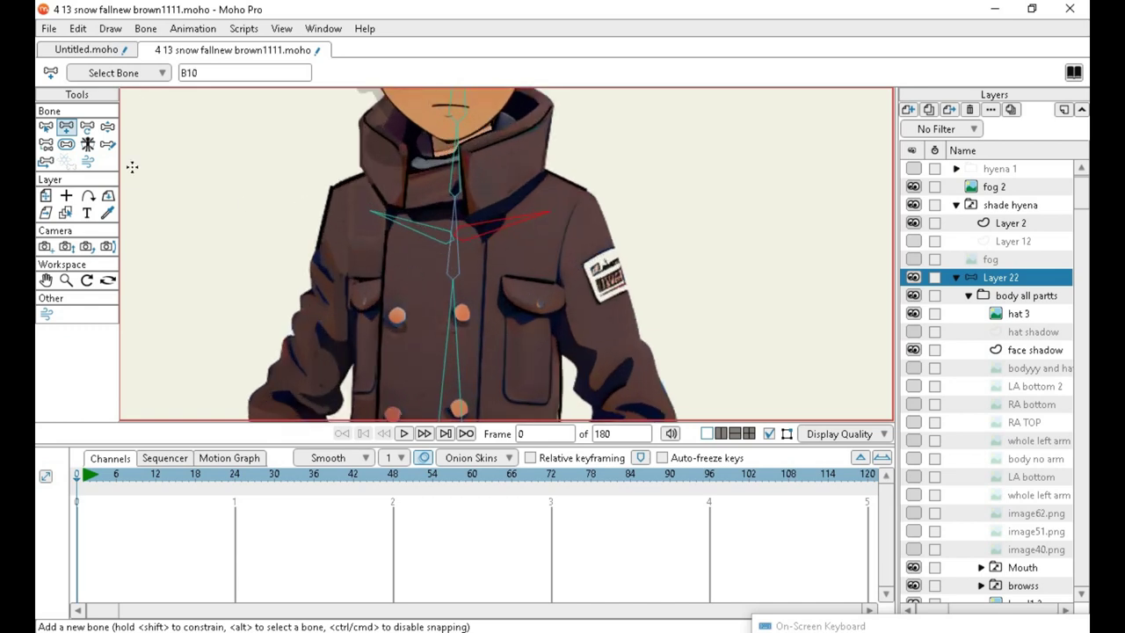
# Add upper-arm, elbow and forearm bones down the badged sleeve, from the shoulder bone's tip to the coat pocket.
pyautogui.scroll(-3, 573, 193)
pyautogui.scroll(3, 545, 198)
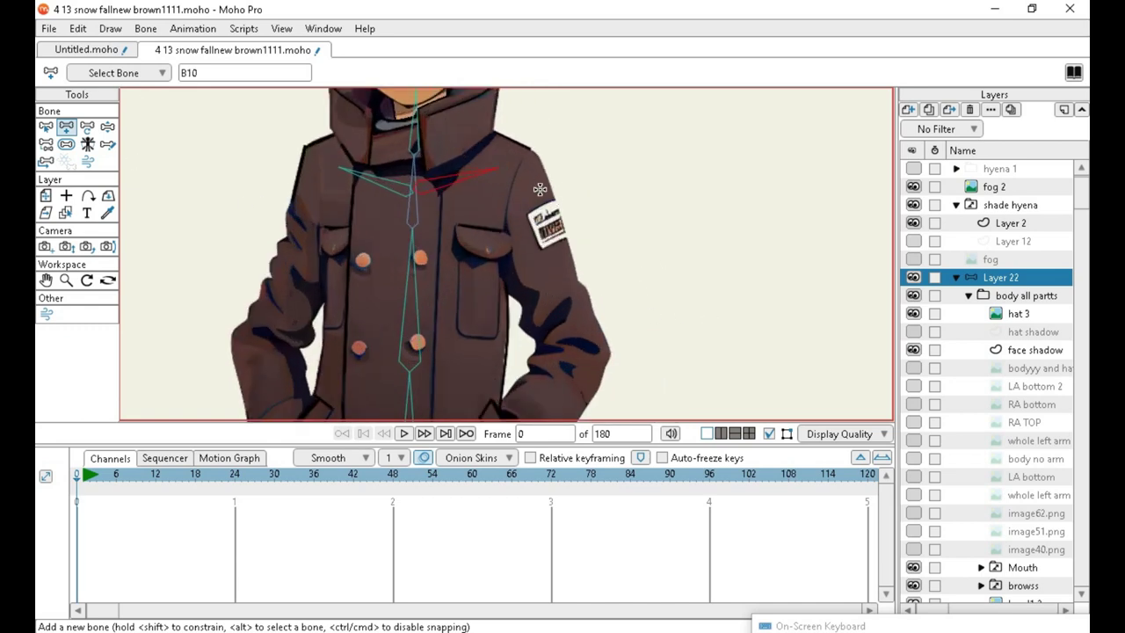
pyautogui.moveTo(499, 172); pyautogui.dragTo(560, 304)
pyautogui.scroll(-3, 566, 251)
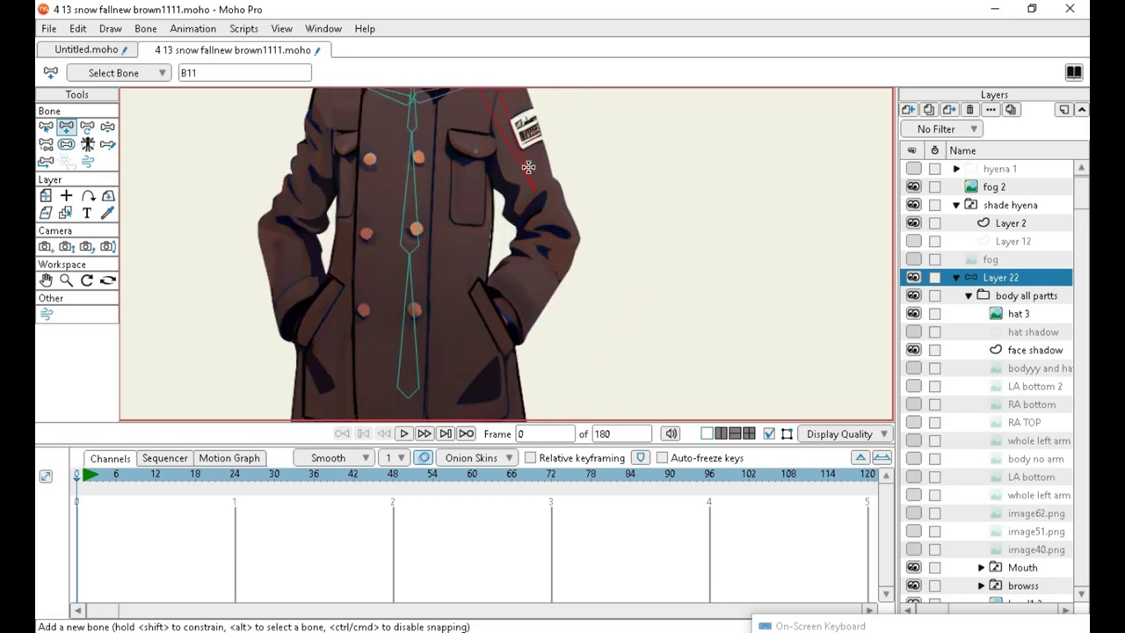
pyautogui.scroll(-2, 523, 208)
pyautogui.scroll(-2, 606, 220)
pyautogui.scroll(-1, 615, 261)
pyautogui.scroll(3, 610, 254)
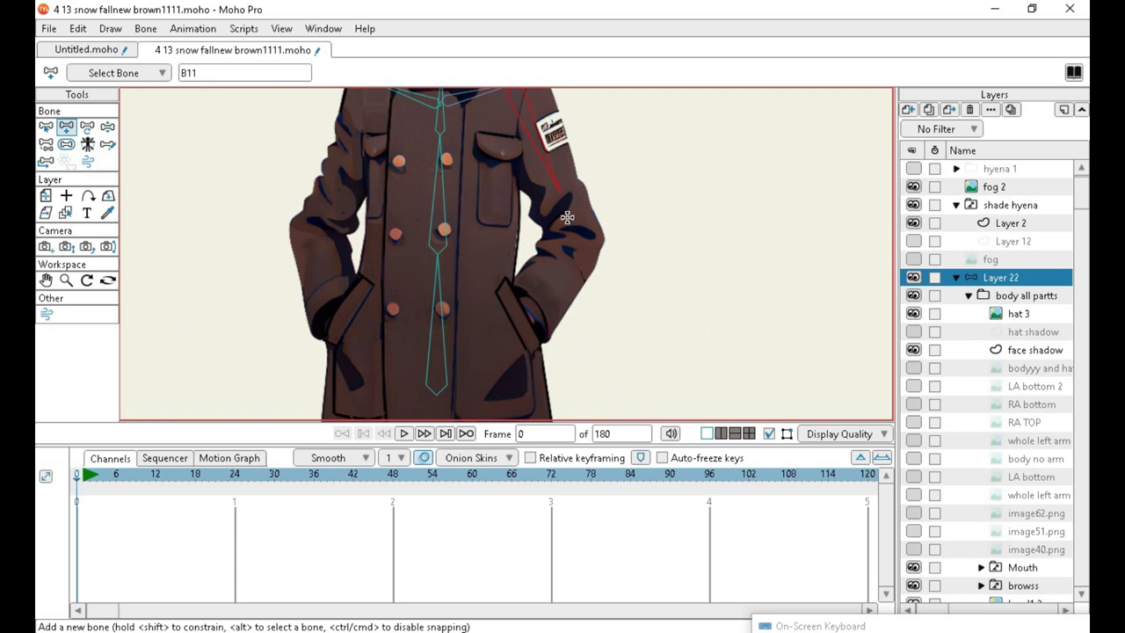
pyautogui.moveTo(563, 198); pyautogui.dragTo(530, 321)
pyautogui.scroll(-3, 572, 409)
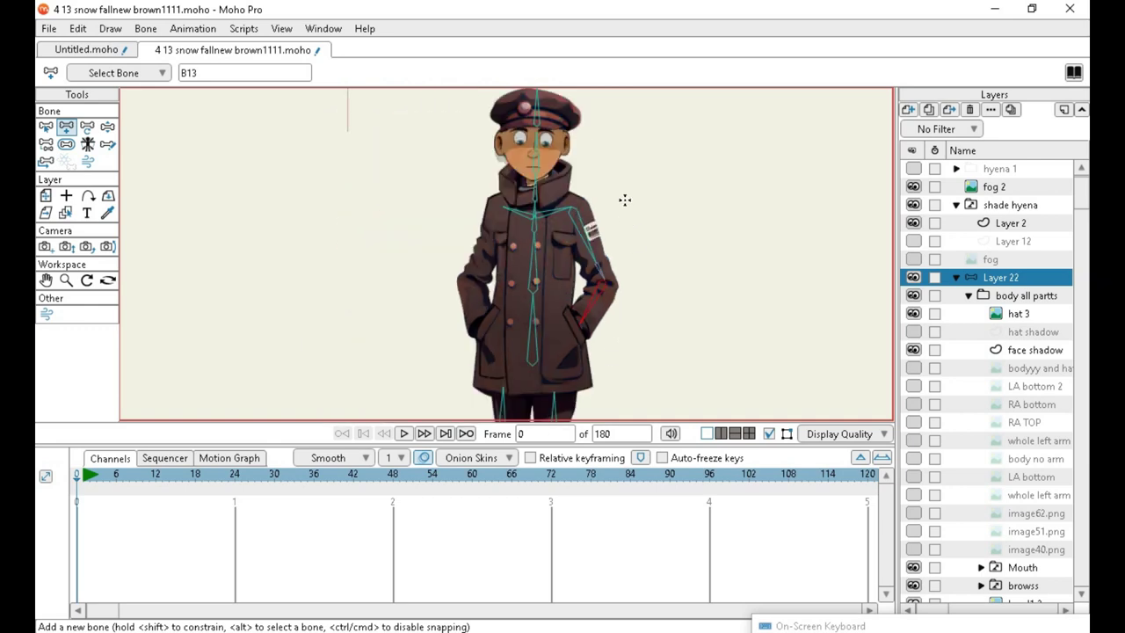
# Select the shoulder bone on the side without the badge and add an upper-arm bone down towards the elbow.
pyautogui.scroll(3, 472, 287)
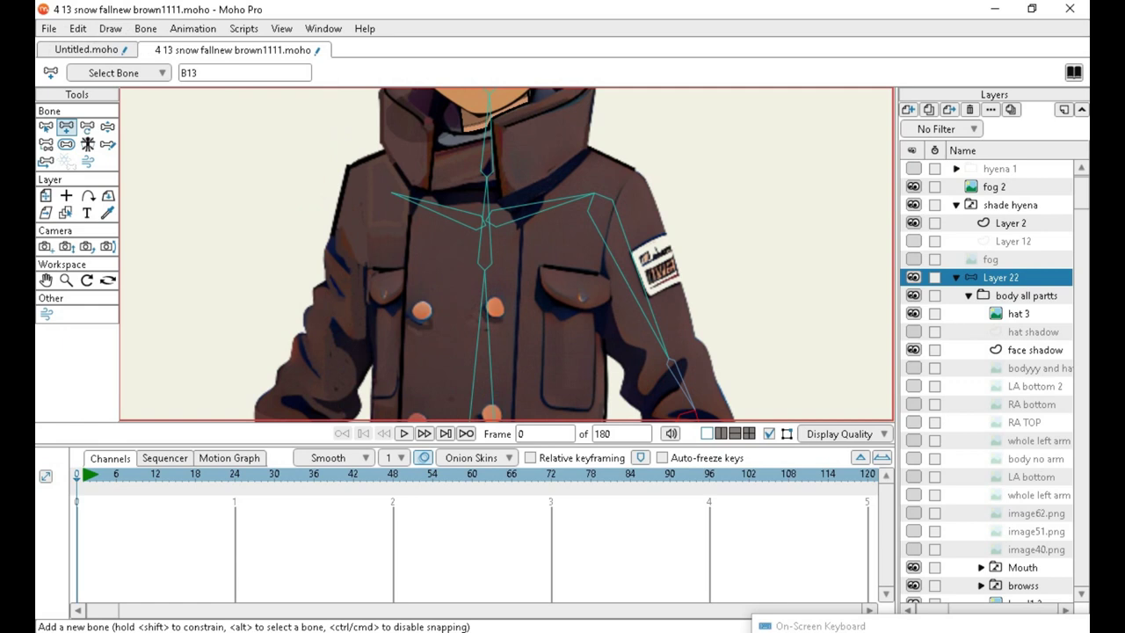
pyautogui.click(45, 126)
pyautogui.click(448, 215)
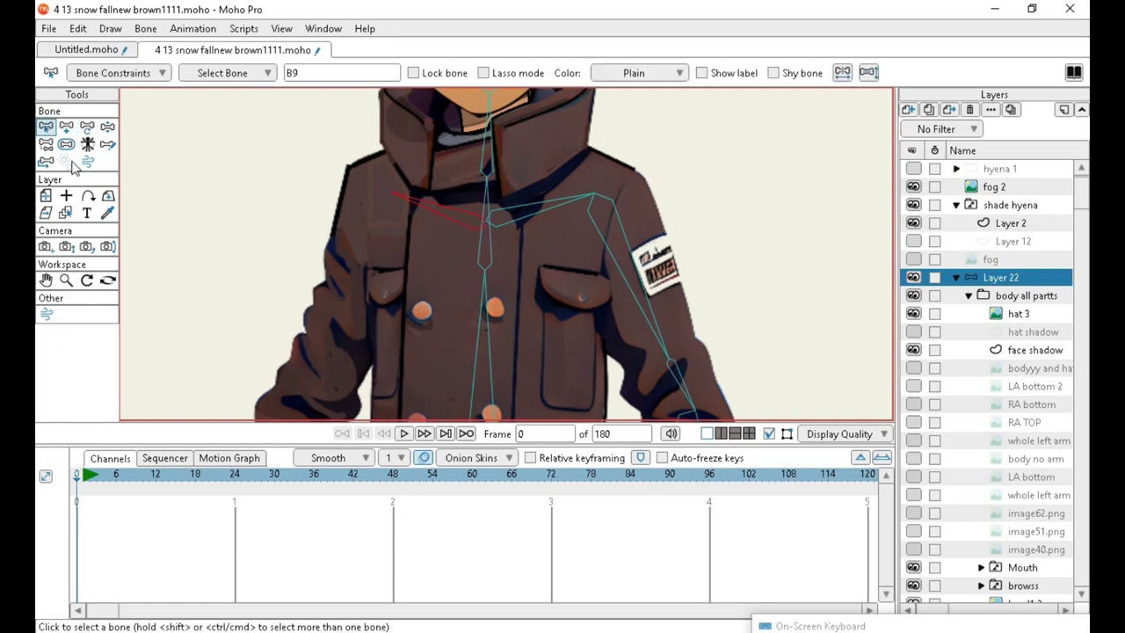
pyautogui.click(71, 129)
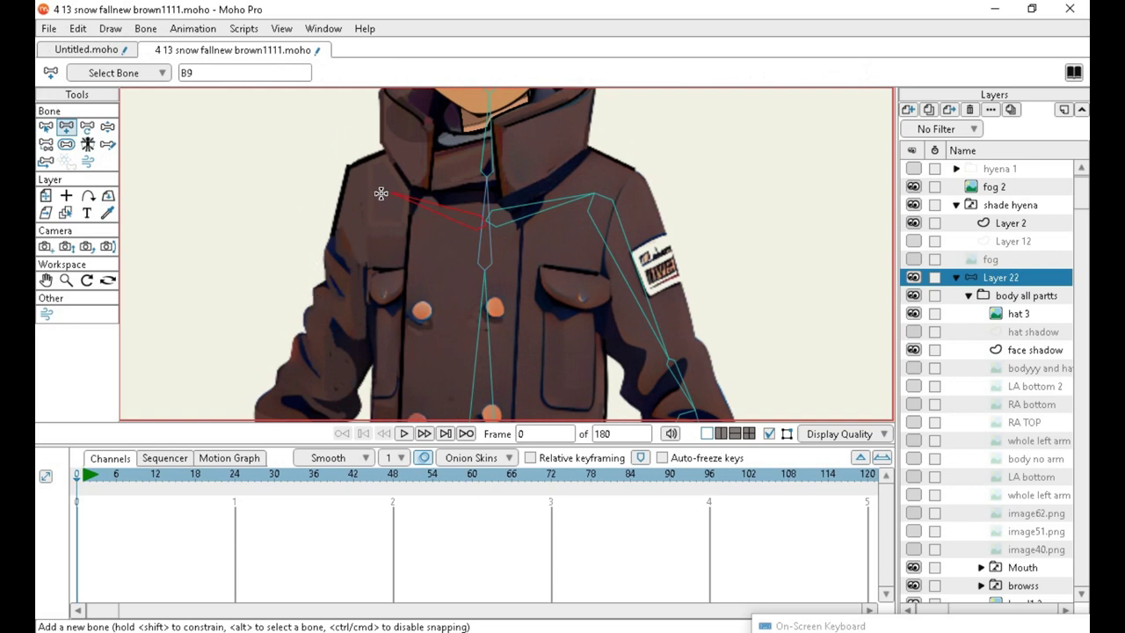
pyautogui.moveTo(382, 193); pyautogui.dragTo(332, 341)
pyautogui.scroll(-2, 332, 340)
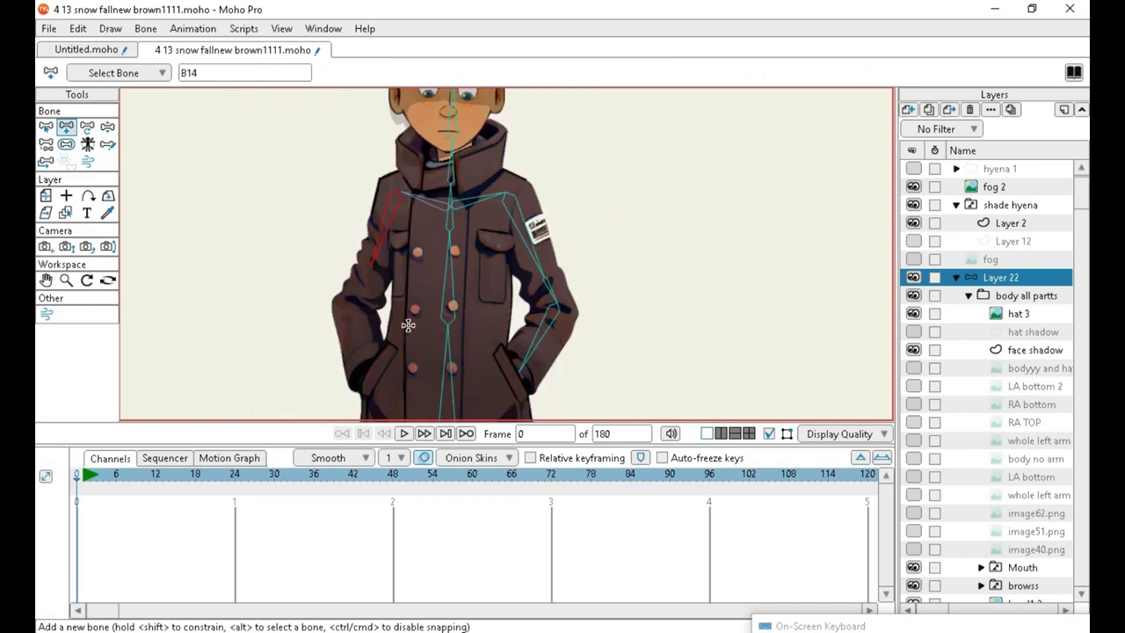
pyautogui.scroll(2, 397, 308)
pyautogui.scroll(2, 397, 307)
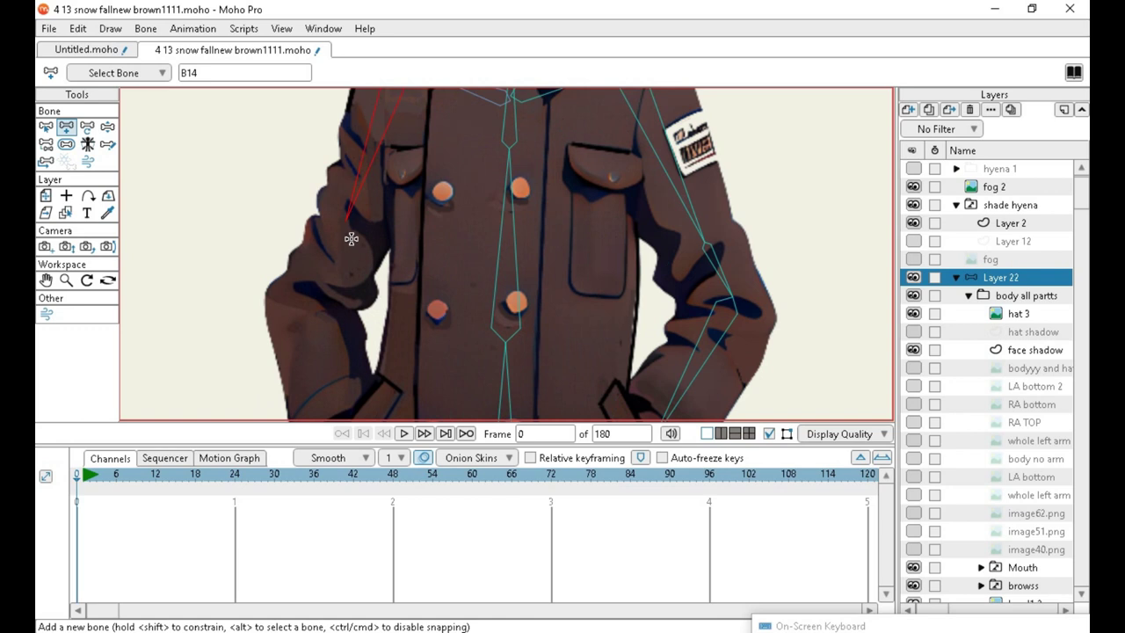
# Add elbow and forearm bones down the sleeve without the badge, from the upper-arm bone's tip to the coat pocket.
pyautogui.moveTo(344, 222); pyautogui.dragTo(319, 289)
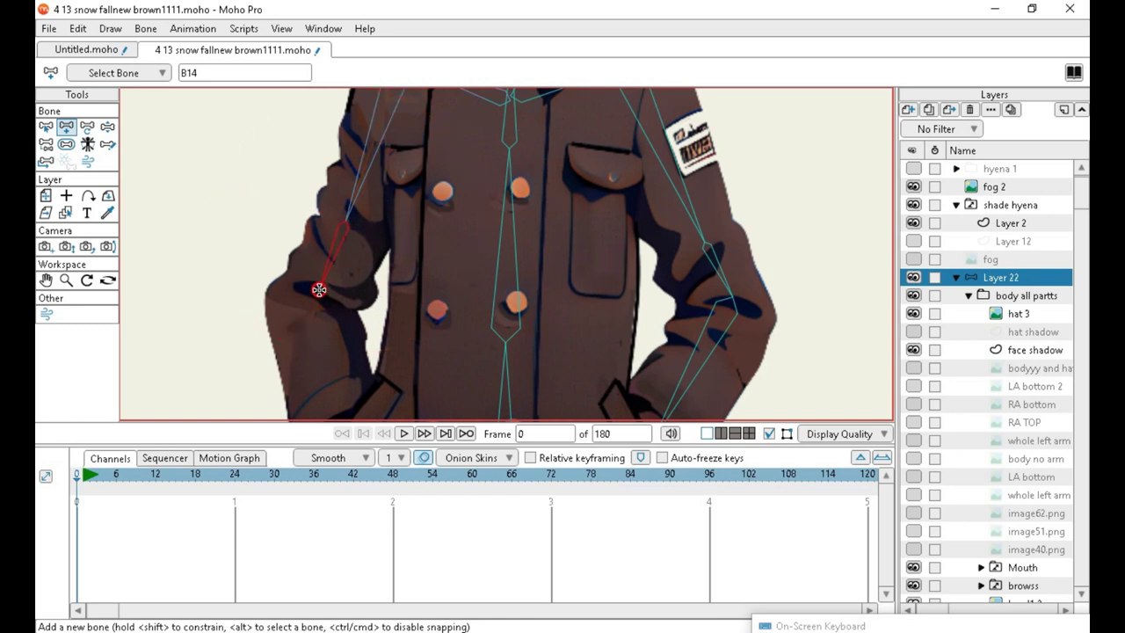
pyautogui.moveTo(319, 292); pyautogui.dragTo(312, 298)
pyautogui.scroll(-3, 312, 298)
pyautogui.scroll(3, 322, 293)
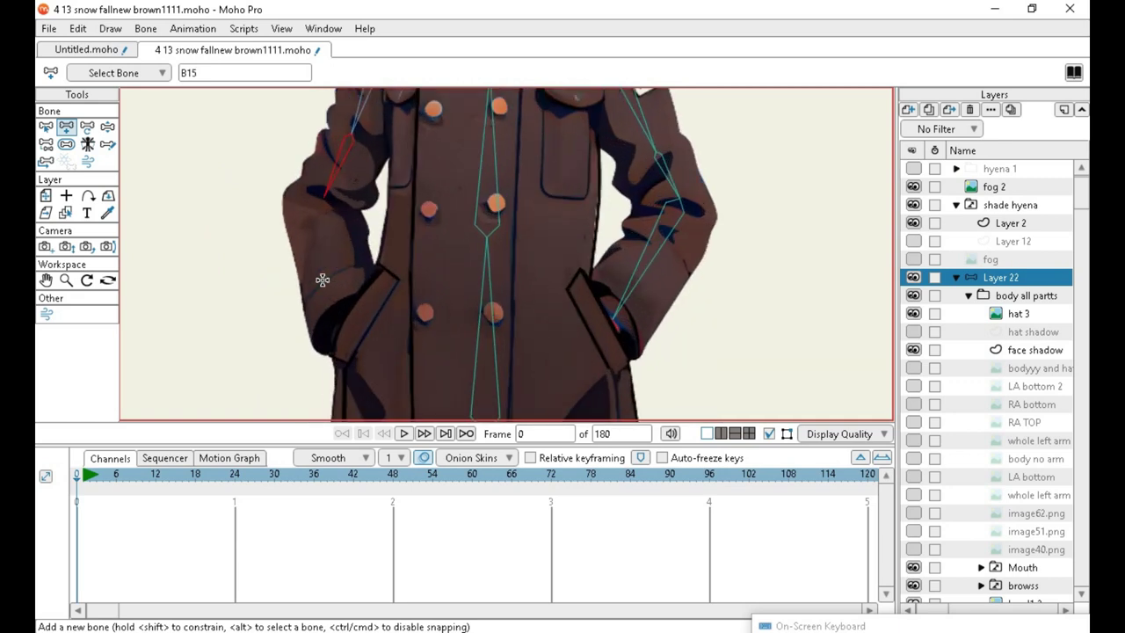
pyautogui.moveTo(323, 198); pyautogui.dragTo(352, 322)
pyautogui.scroll(-4, 498, 338)
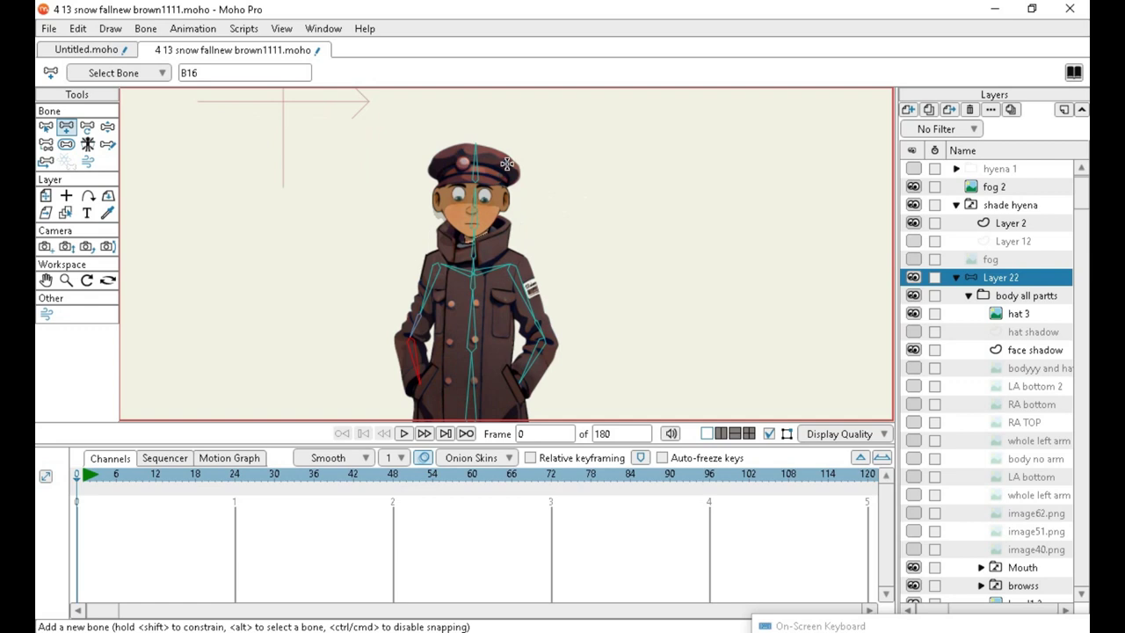
# Activate the Select Bone tool for the character's completed skeleton in the Layer 22 bone layer.
pyautogui.scroll(3, 497, 177)
pyautogui.scroll(-5, 409, 252)
pyautogui.scroll(1, 527, 175)
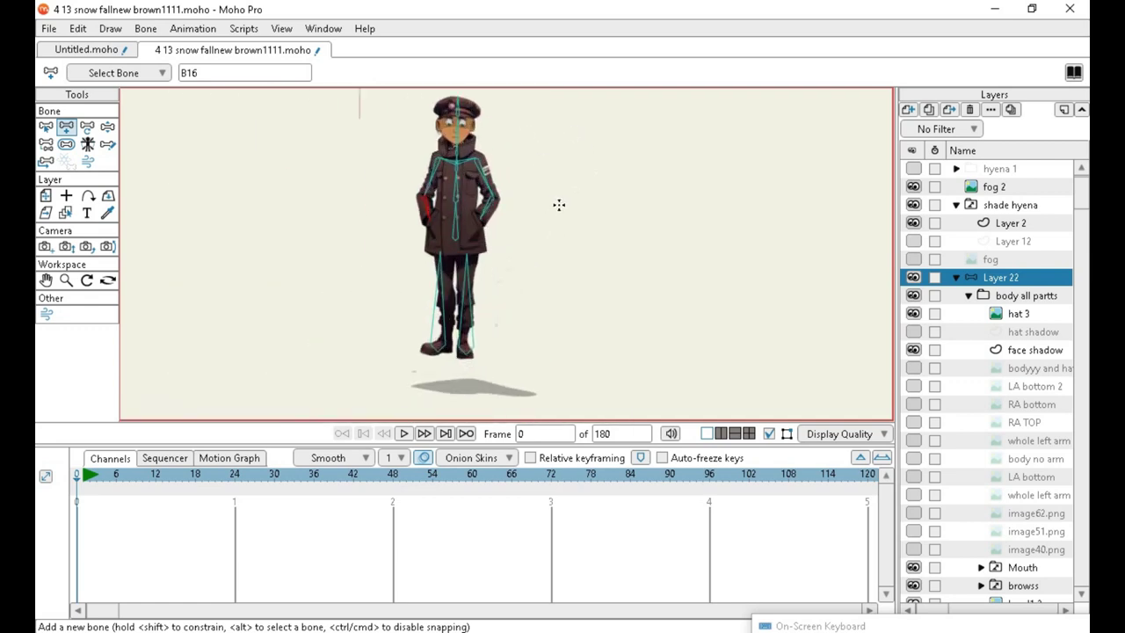
pyautogui.scroll(2, 559, 299)
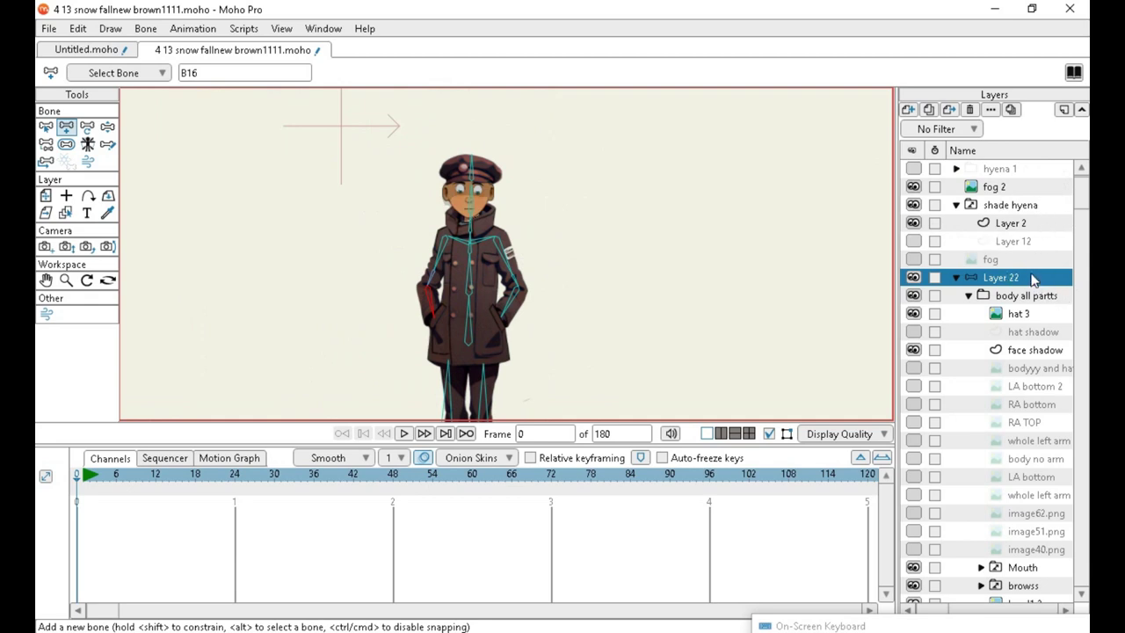
pyautogui.doubleClick(1033, 281)
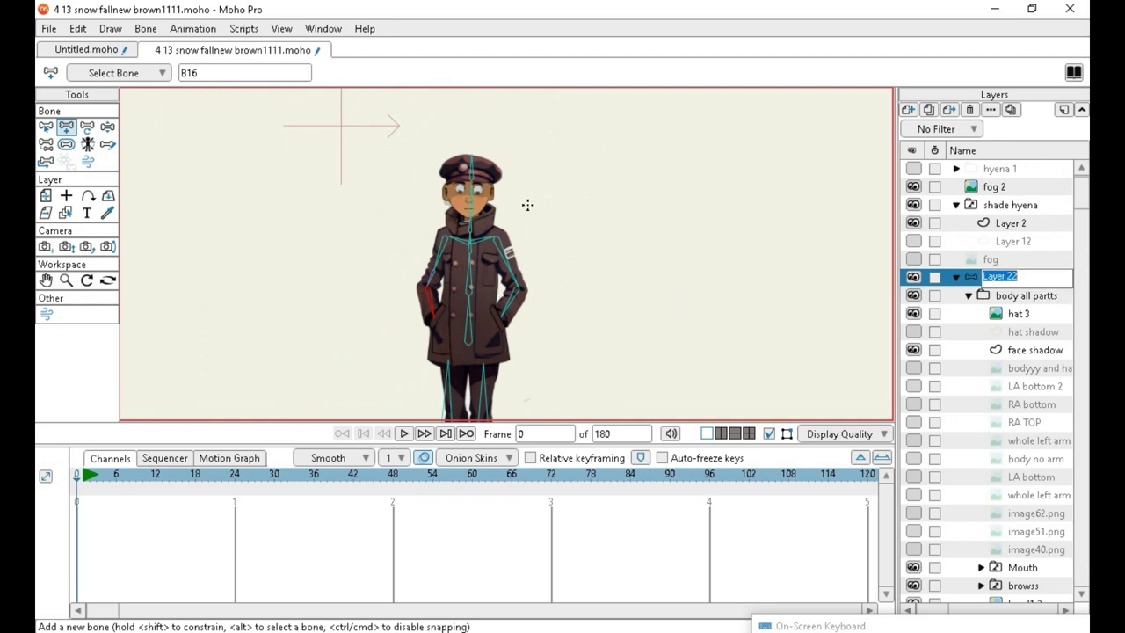
pyautogui.click(47, 129)
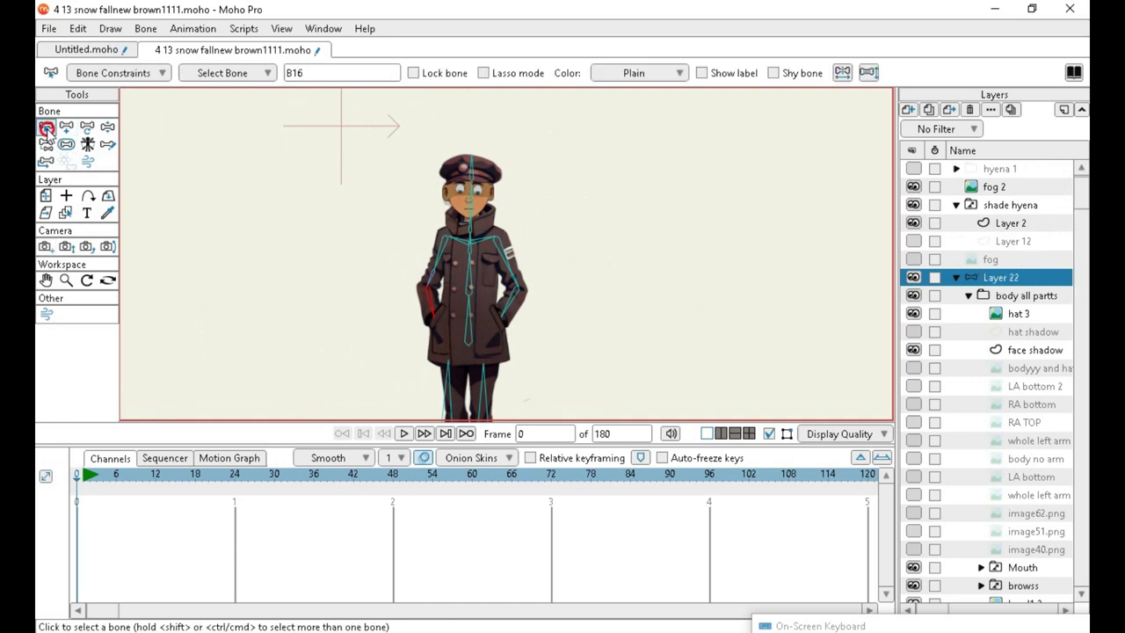